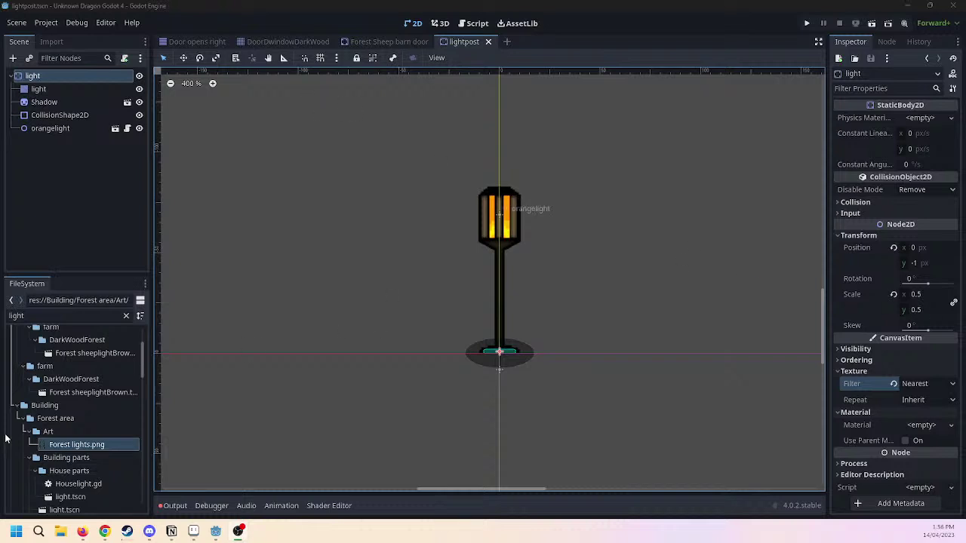
Look through the project files matching "light" and clear the file filter.
scroll(46, 457, up, 5)
scroll(84, 411, down, 8)
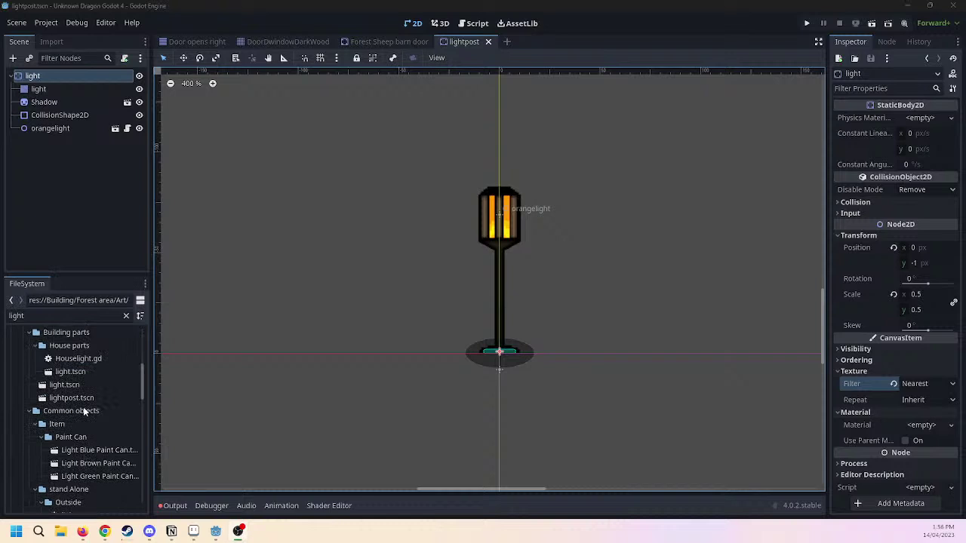
scroll(85, 411, down, 5)
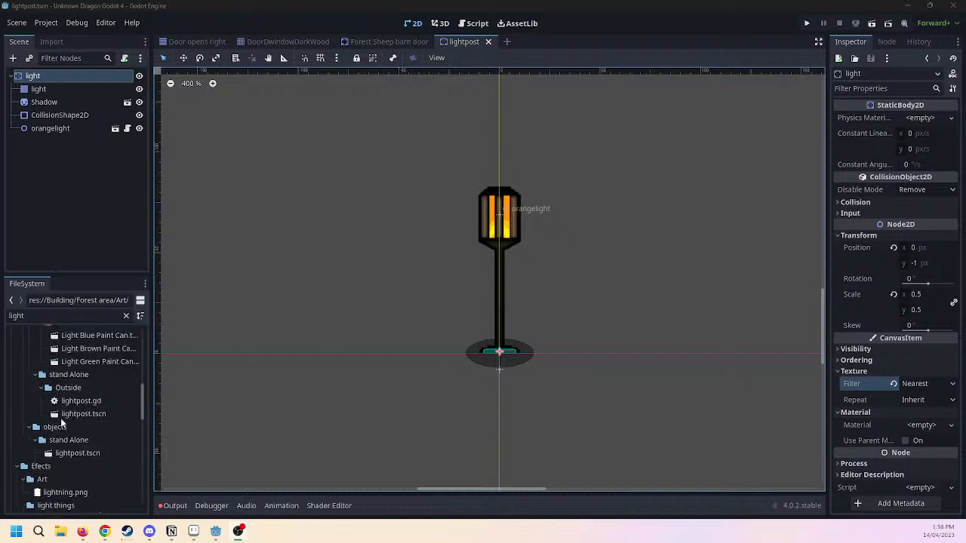
click(126, 315)
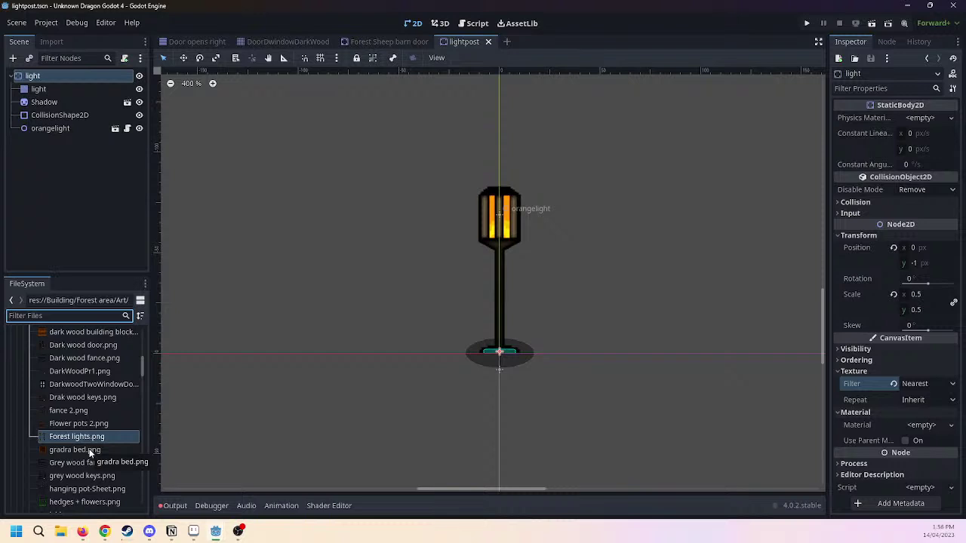
scroll(89, 451, up, 8)
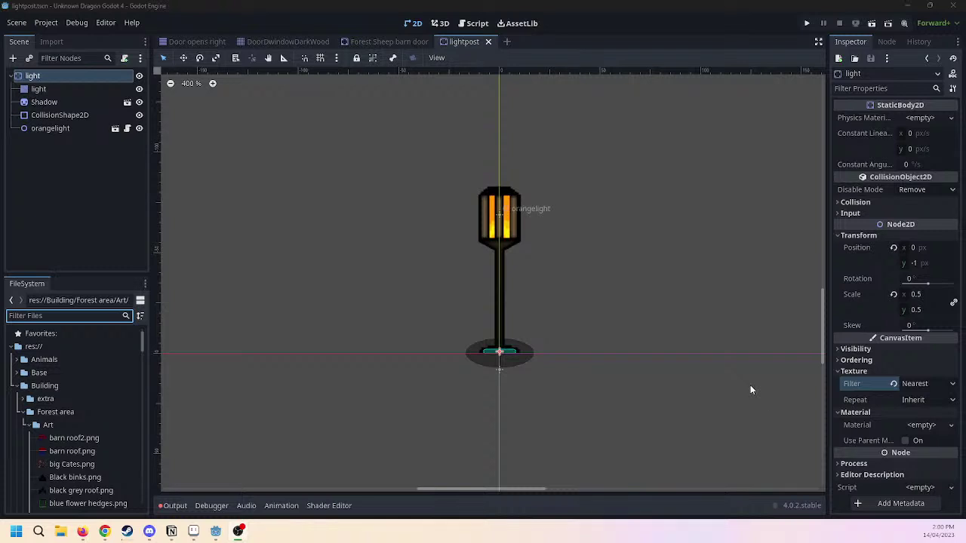
Open the tile set of the light TileMap node for editing and examine its Forest lights.png atlas.
scroll(595, 186, up, 3)
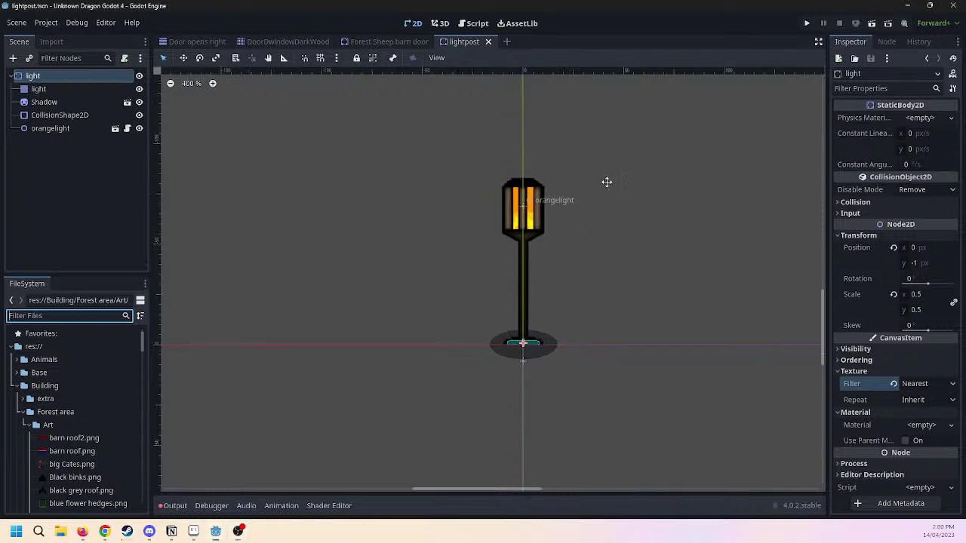
scroll(543, 243, up, 1)
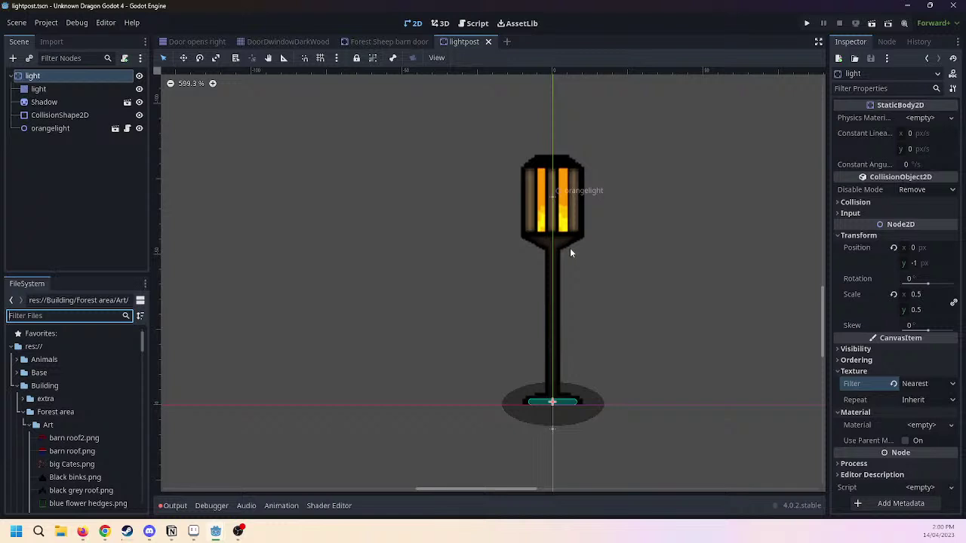
click(39, 89)
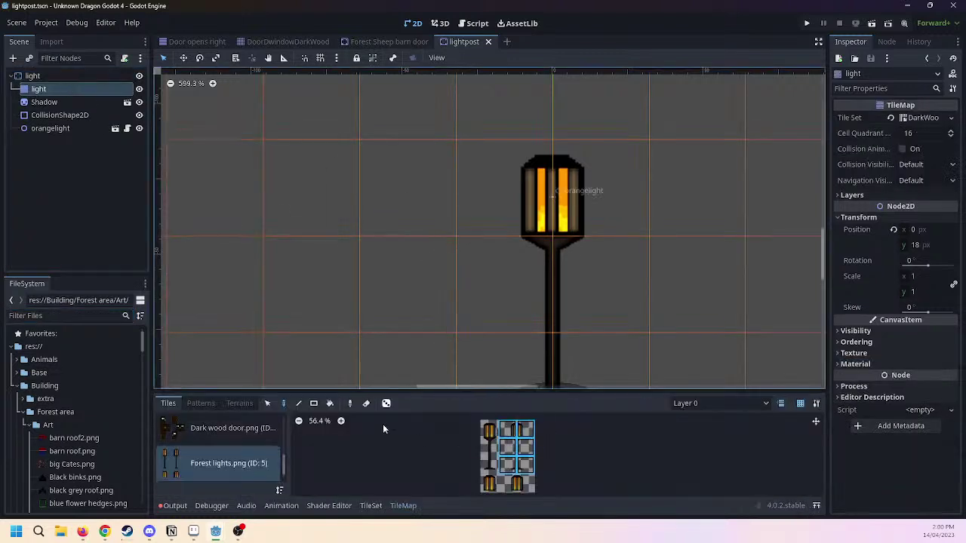
drag(428, 392, 404, 220)
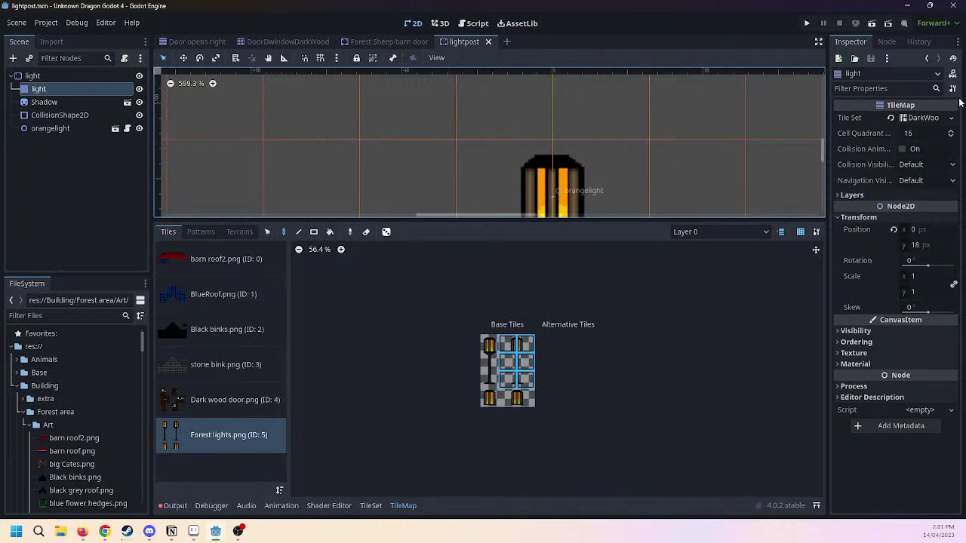
click(927, 120)
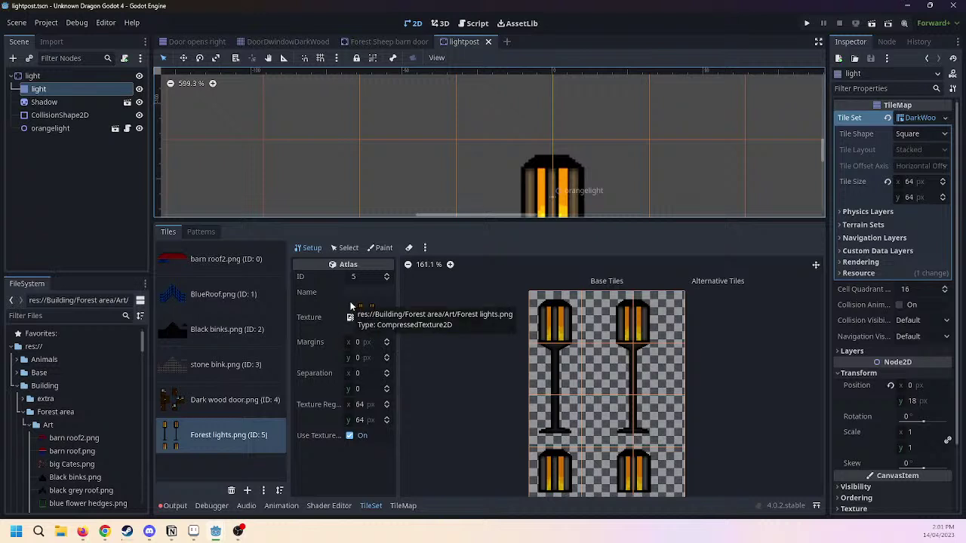
scroll(693, 453, up, 2)
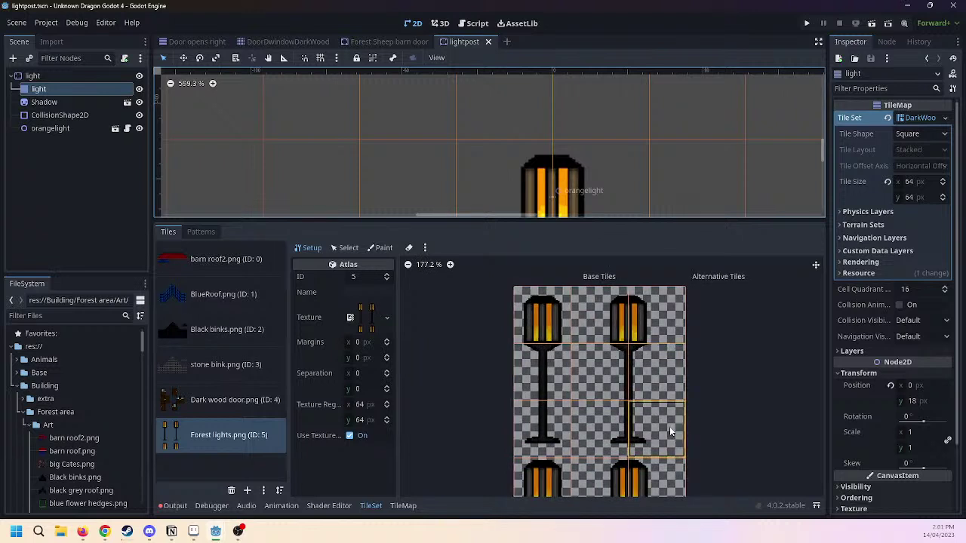
middle_drag(672, 433, 646, 351)
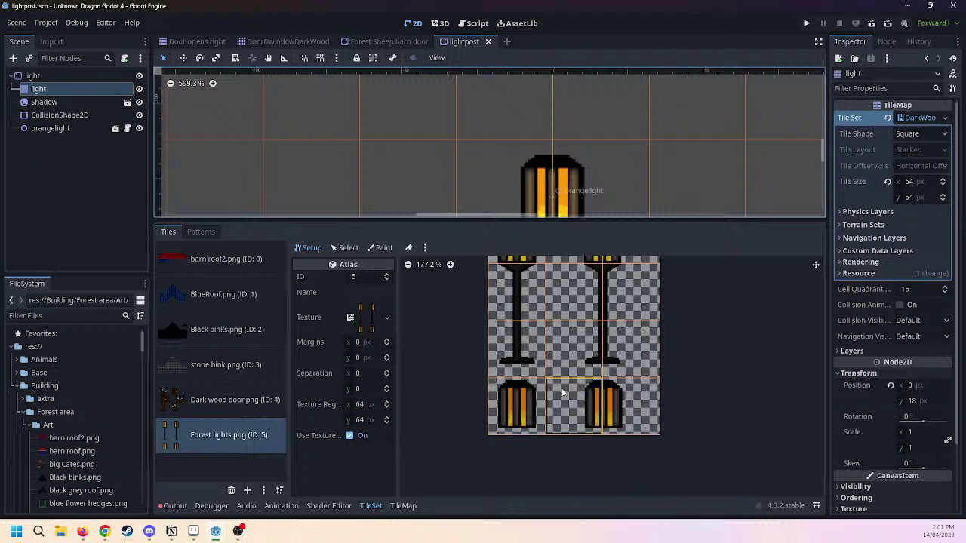
drag(661, 219, 670, 463)
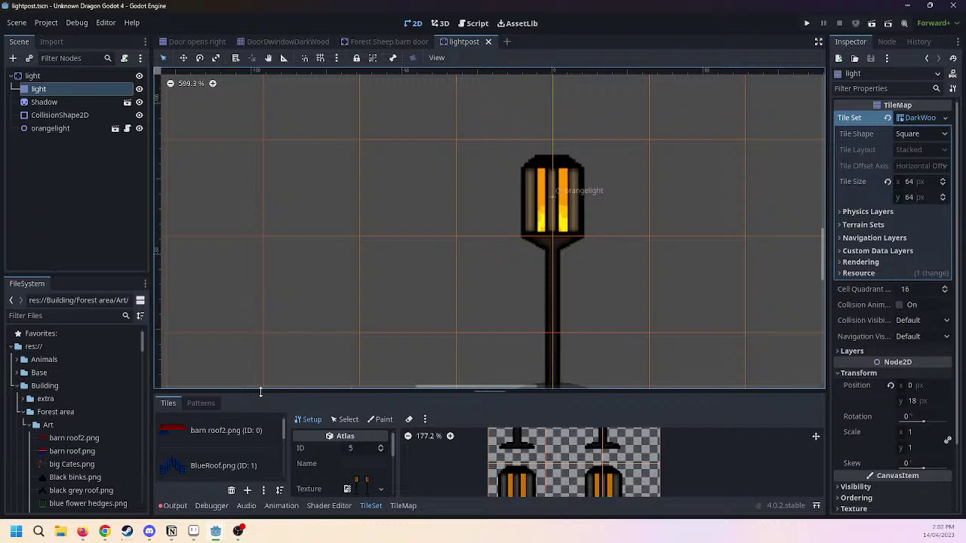
Examine the BlueRoof.png, Black binks.png and stone bink.png atlases in the tile set.
drag(261, 391, 173, 246)
click(207, 320)
scroll(634, 438, down, 5)
scroll(600, 442, up, 4)
scroll(588, 460, down, 4)
scroll(578, 460, up, 1)
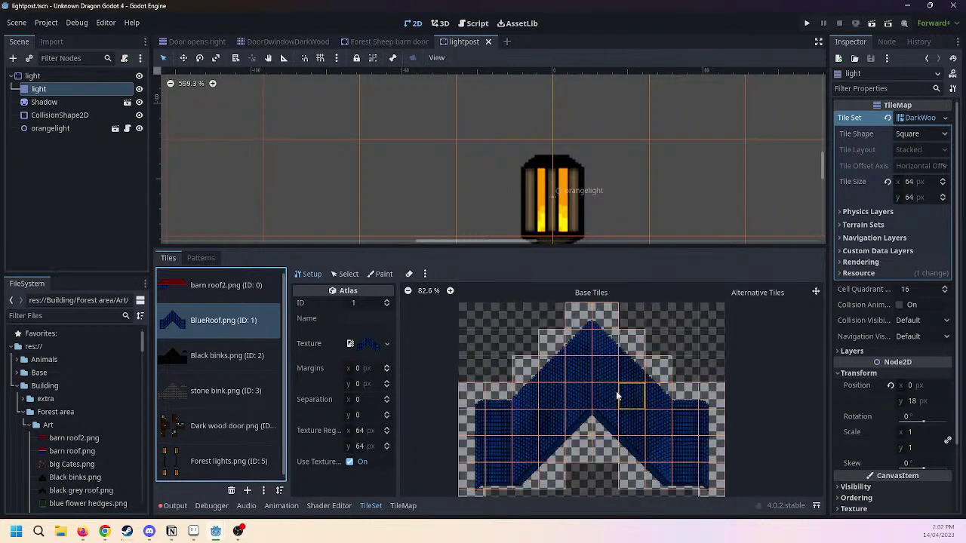
click(221, 355)
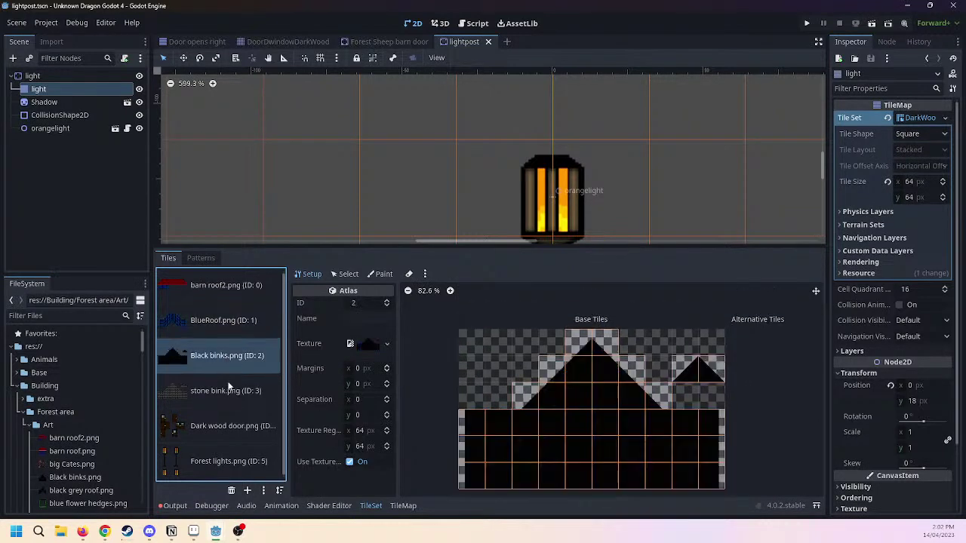
click(226, 385)
middle_drag(694, 483, 676, 453)
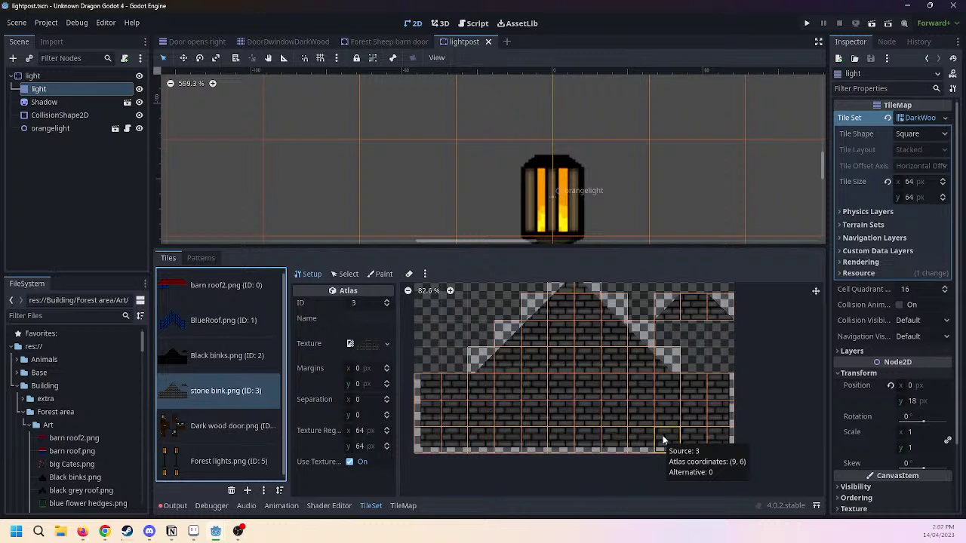
scroll(614, 345, up, 2)
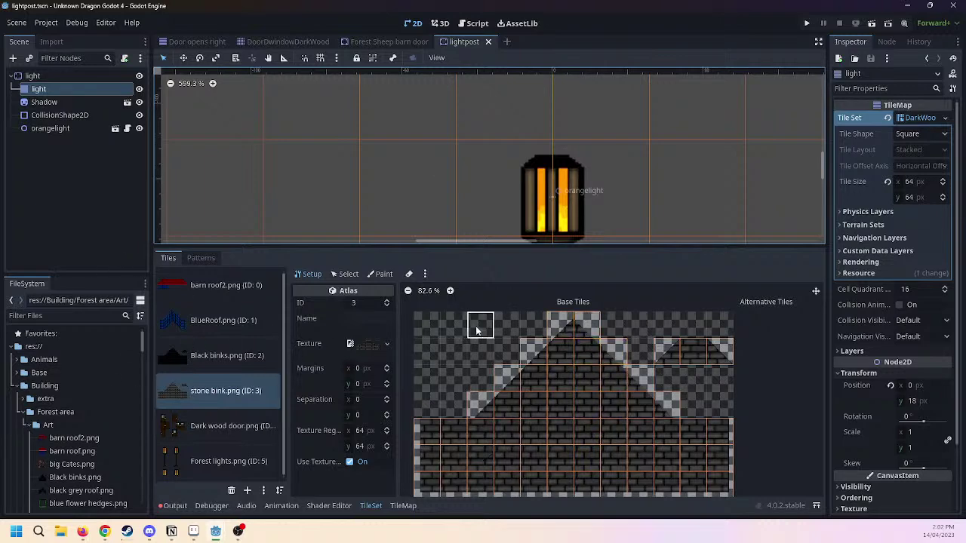
Create extra tiles beside the gable peak in the stone bink.png atlas and delete the ones in the top row.
drag(481, 326, 507, 325)
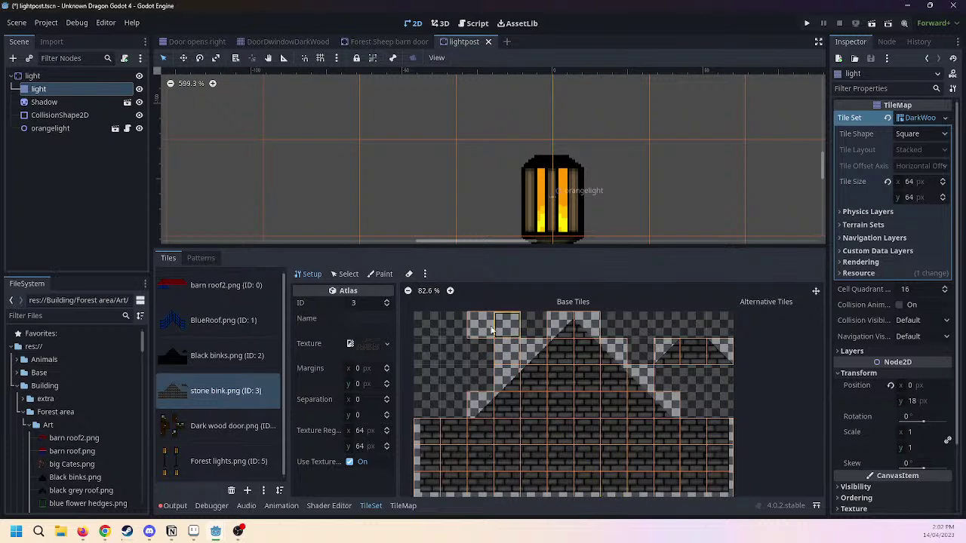
right_click(503, 332)
click(504, 334)
right_click(527, 324)
click(539, 331)
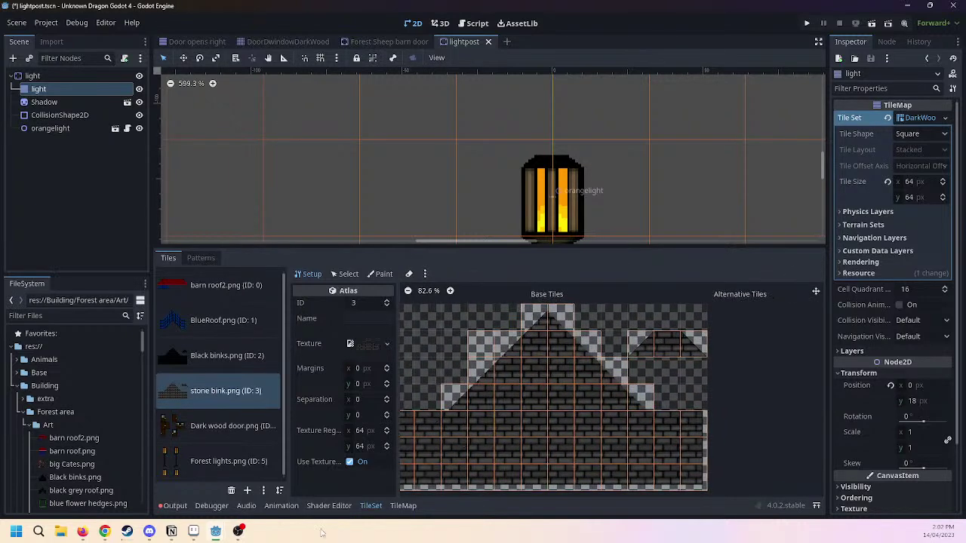
Compare the stone bink.png atlas in the TileMap painting editor and the TileSet editor.
click(403, 506)
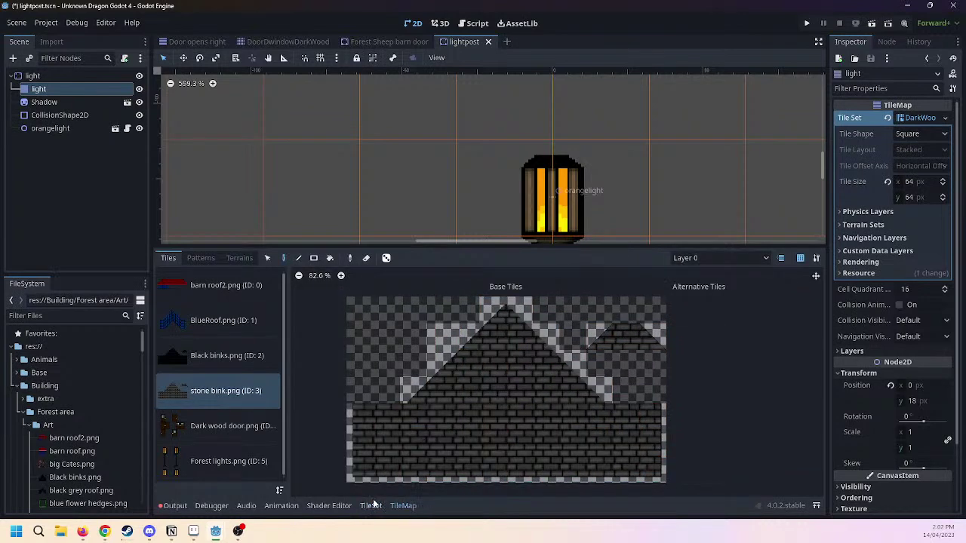
click(371, 505)
click(403, 506)
click(370, 506)
click(403, 505)
click(370, 506)
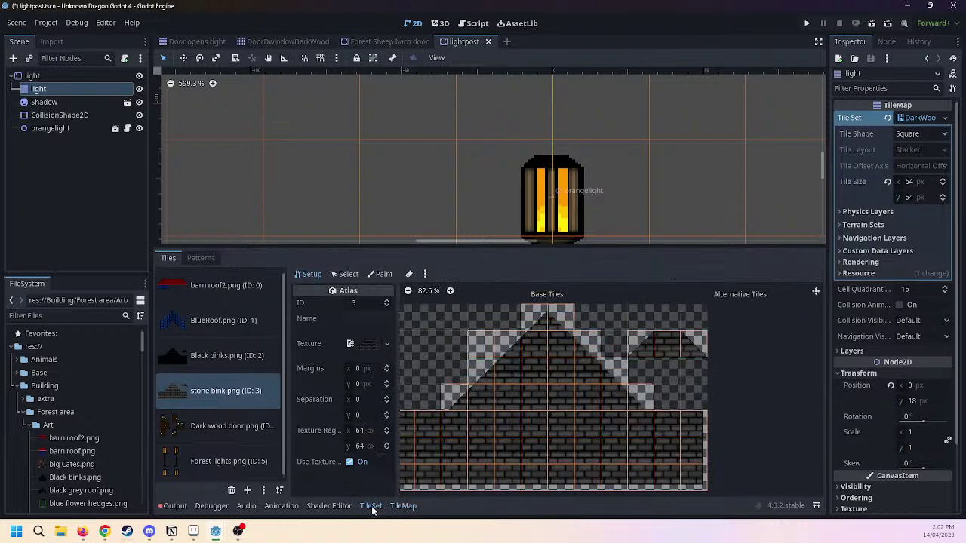
Browse the Forest area art files and select the root light node to view the whole lamp post.
scroll(107, 432, down, 5)
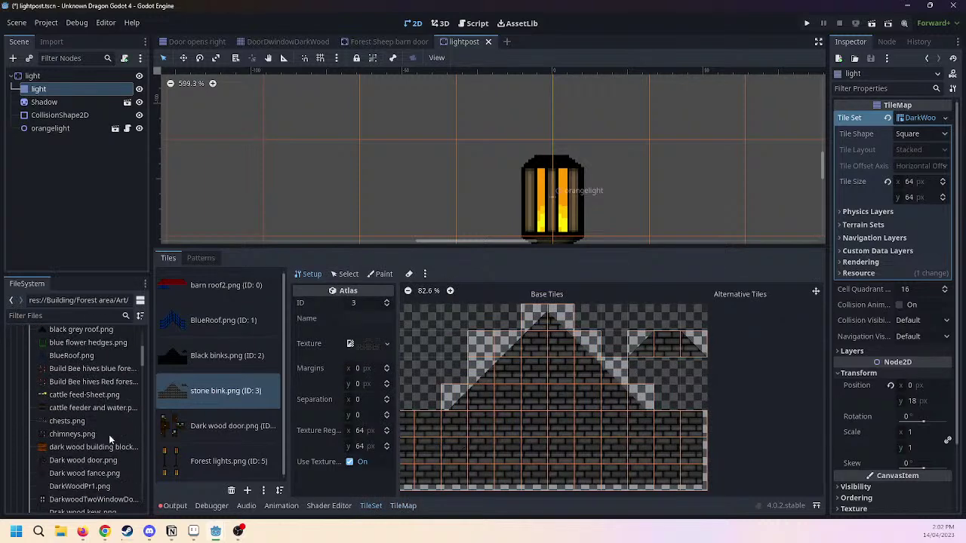
scroll(97, 455, up, 3)
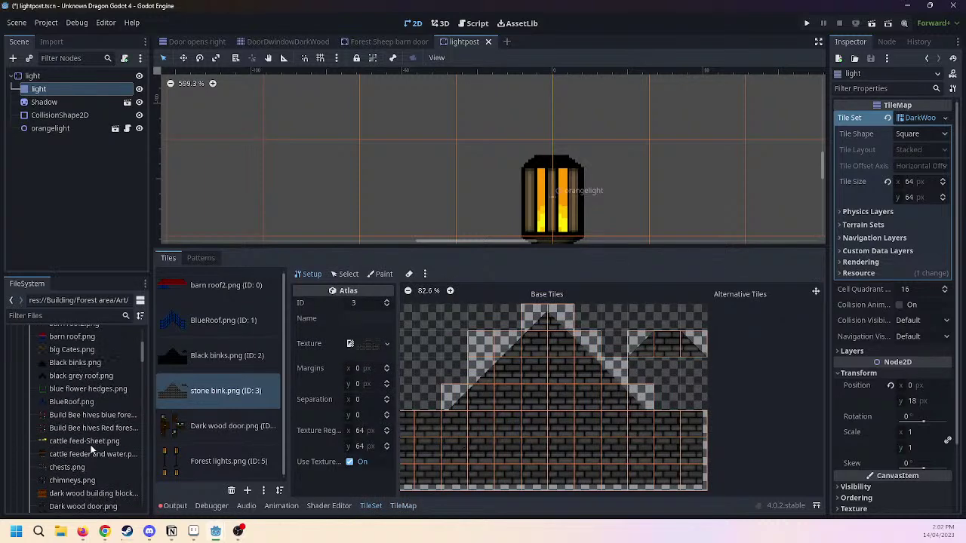
click(33, 76)
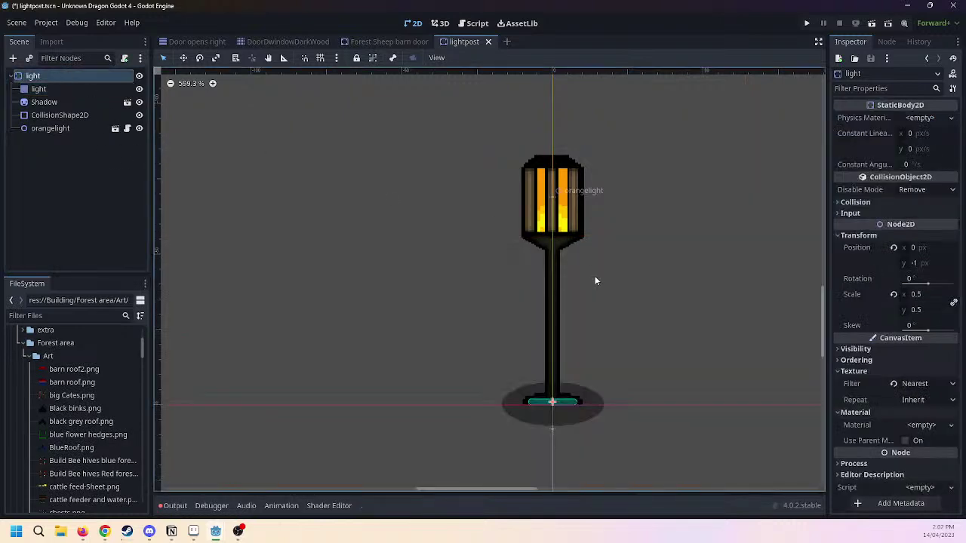
middle_drag(589, 266, 523, 307)
scroll(375, 317, up, 1)
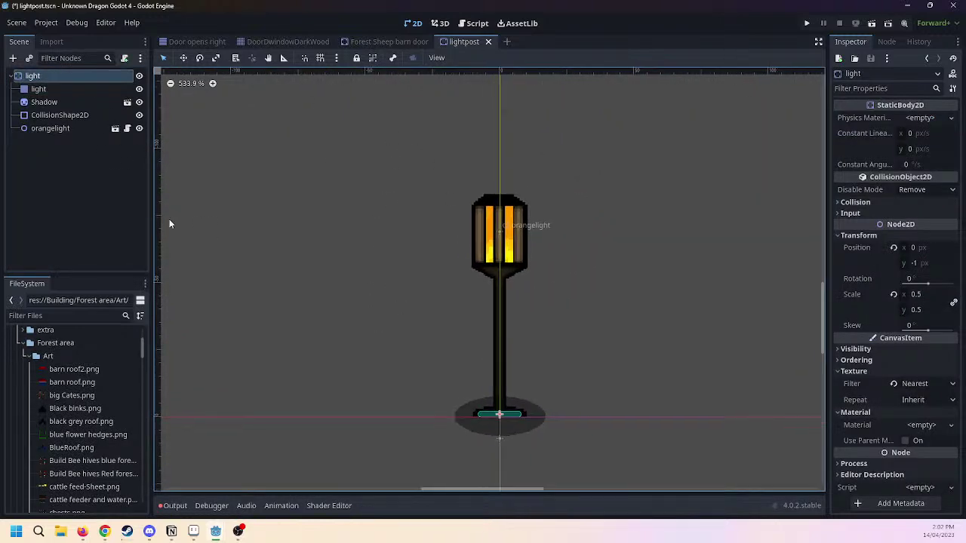
In the Forest Sheep barn door scene, add black grey roof.png to the door node's tile set with automatically created tiles.
click(381, 42)
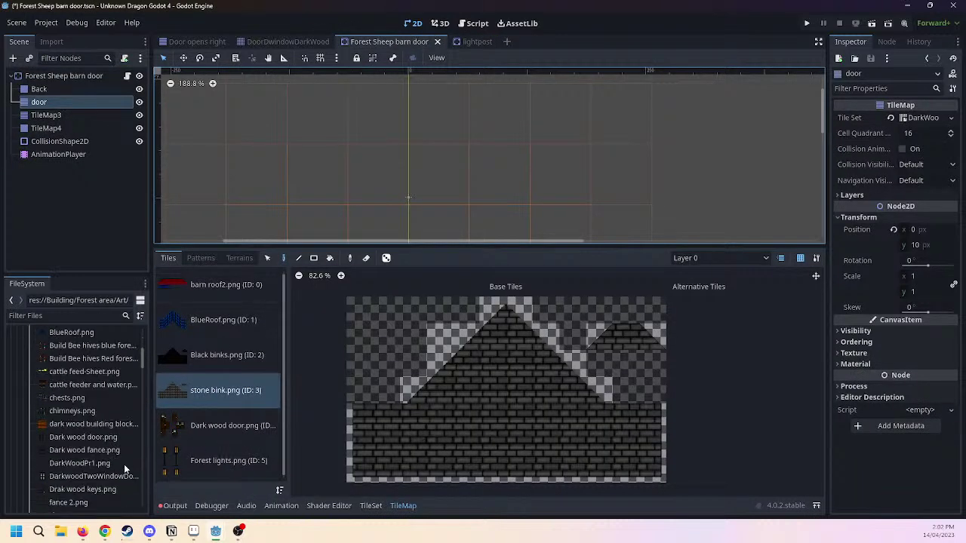
scroll(95, 429, up, 2)
scroll(88, 428, up, 2)
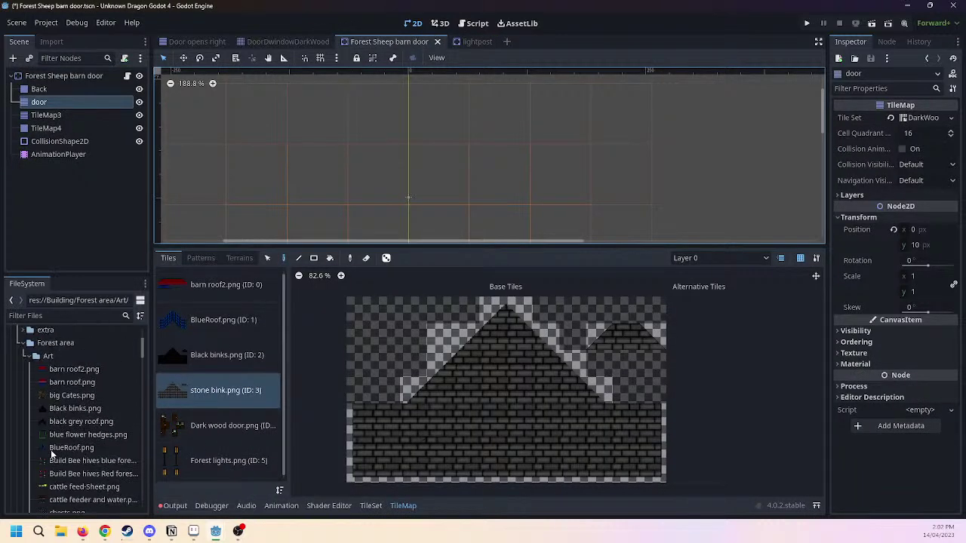
drag(75, 421, 197, 411)
click(371, 507)
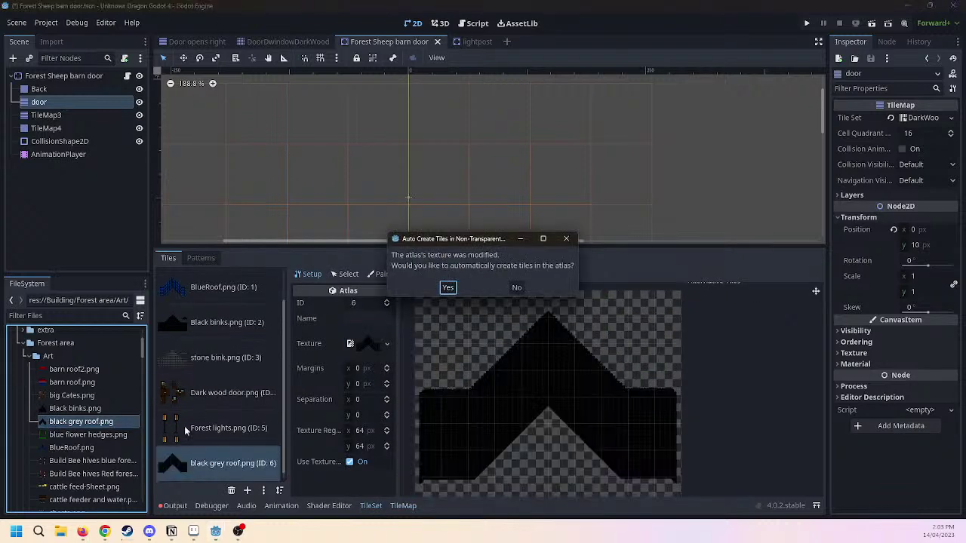
click(448, 289)
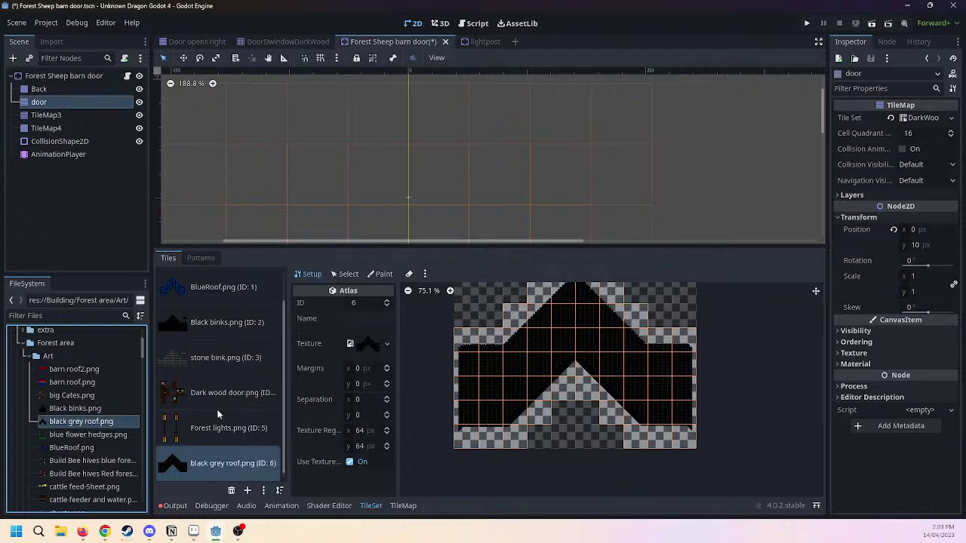
scroll(215, 408, down, 1)
scroll(534, 422, up, 5)
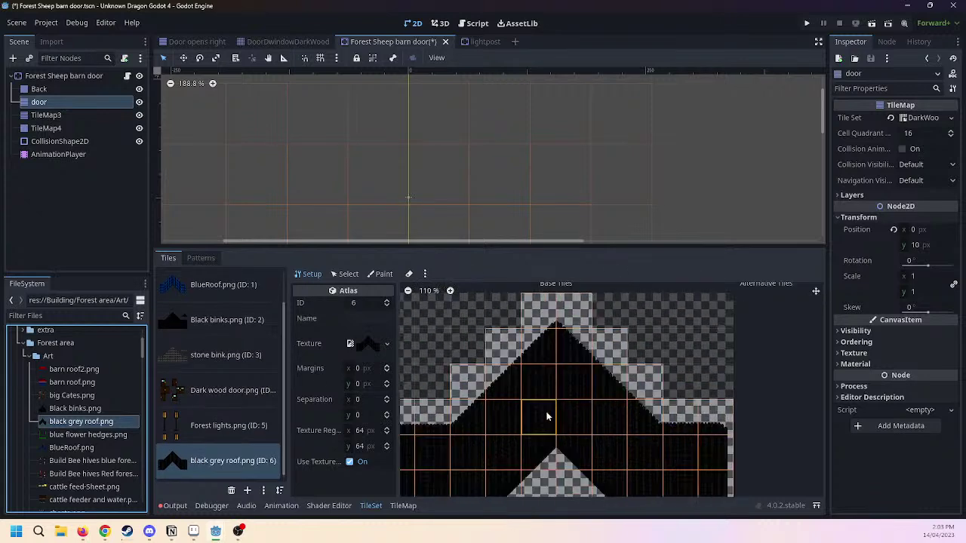
scroll(584, 395, up, 3)
scroll(513, 400, down, 6)
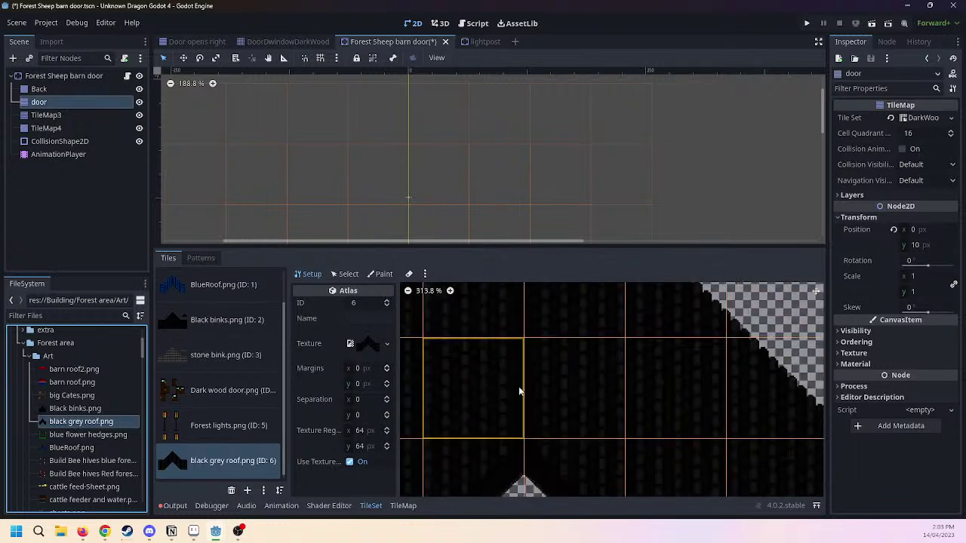
scroll(513, 407, down, 1)
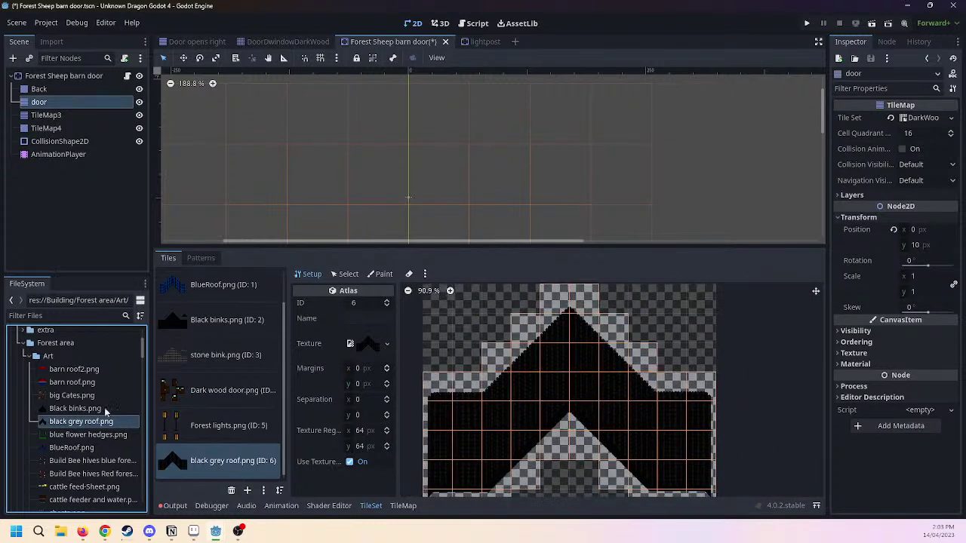
Add blue flower hedges.png to the door node's tile set with automatically created tiles.
mouse_move(73, 409)
mouse_down()
mouse_move(208, 400)
mouse_move(65, 412)
mouse_up()
scroll(230, 365, up, 1)
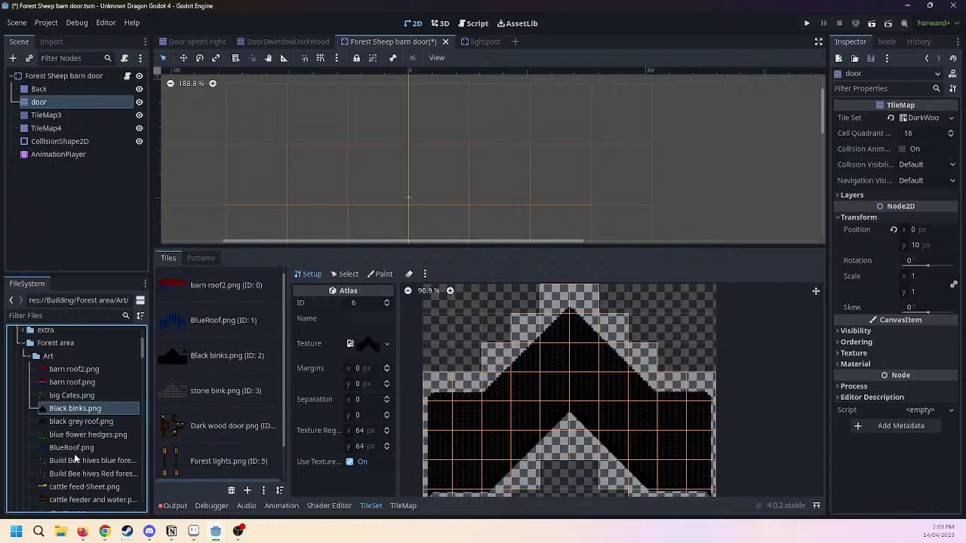
drag(62, 436, 224, 390)
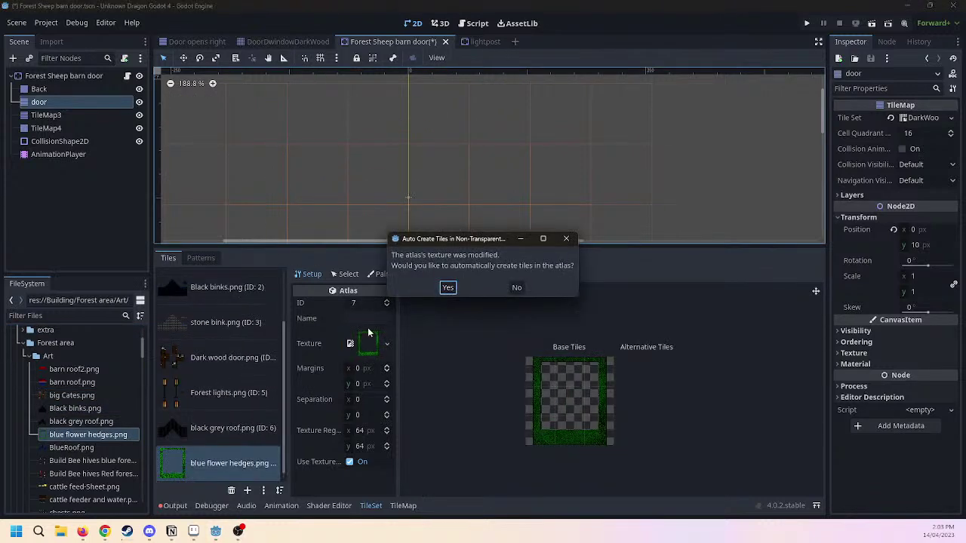
click(446, 288)
scroll(637, 464, up, 6)
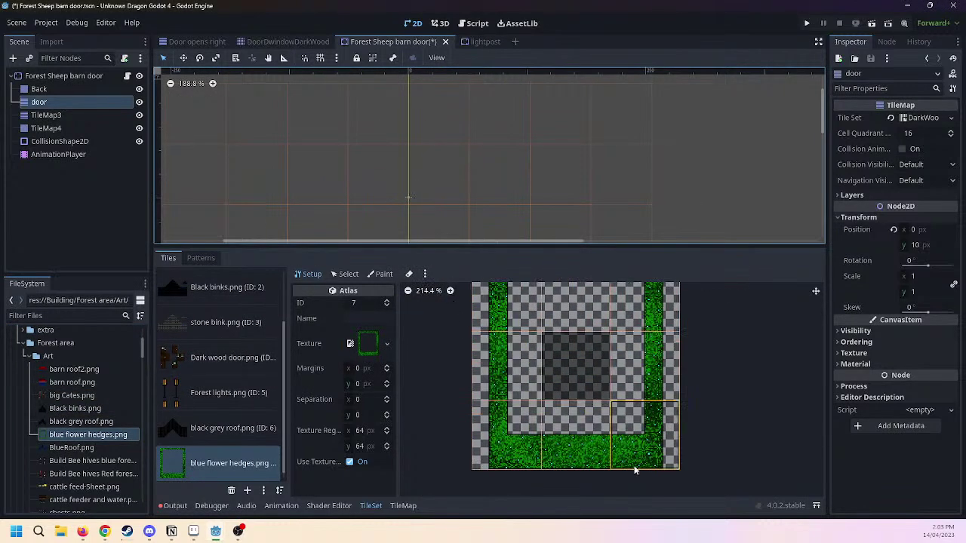
scroll(636, 470, down, 2)
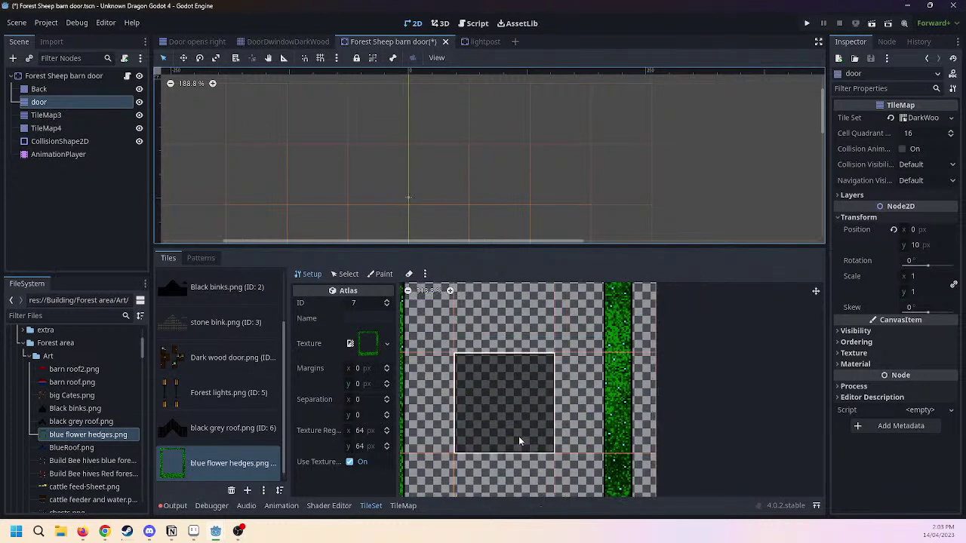
Add Dark wood fance.png to the door node's tile set as an atlas with automatically created tiles.
middle_drag(542, 418, 585, 439)
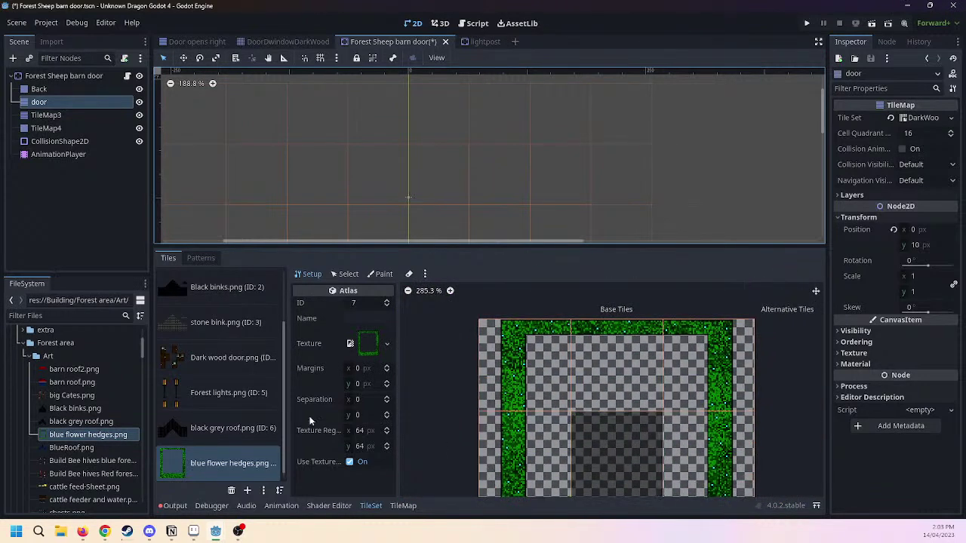
scroll(224, 399, down, 1)
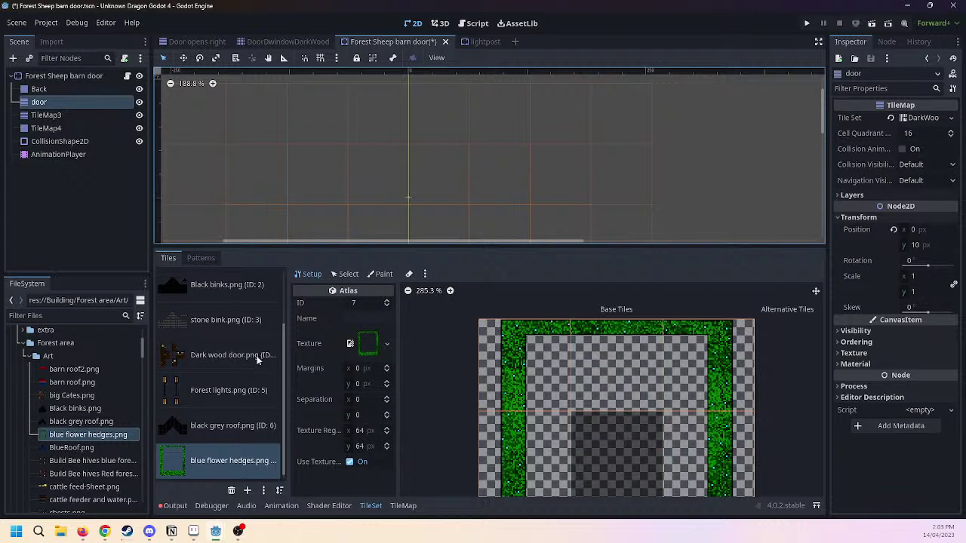
scroll(249, 365, up, 2)
scroll(136, 417, down, 2)
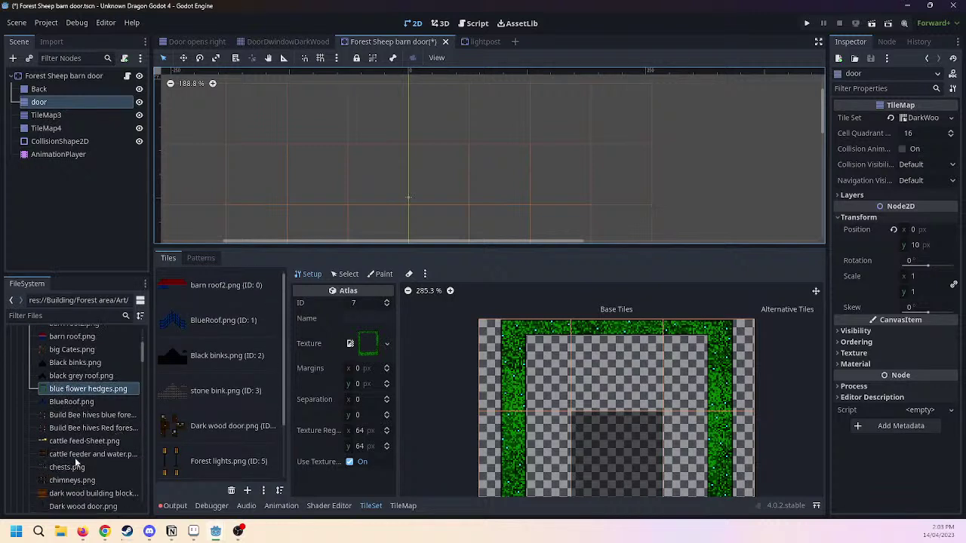
scroll(78, 464, down, 2)
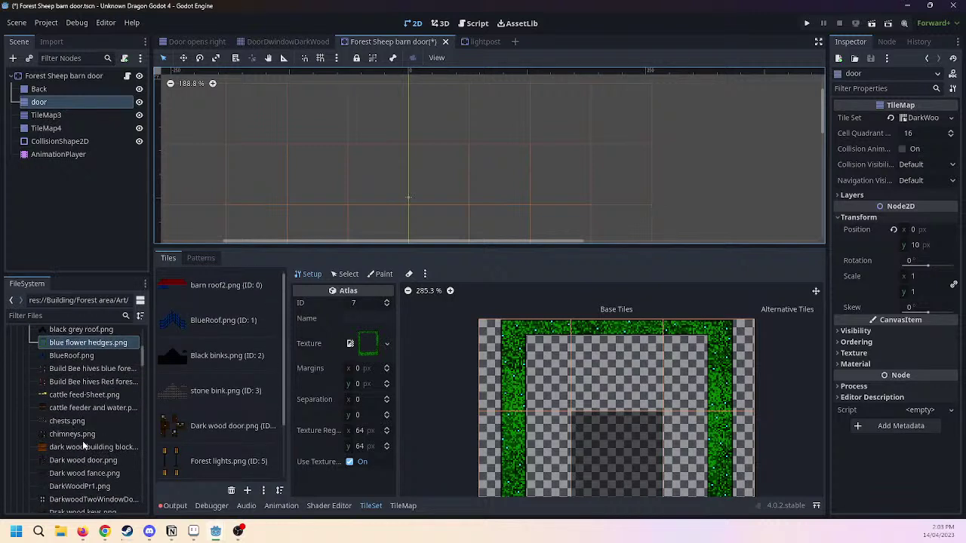
click(89, 448)
scroll(204, 392, down, 2)
drag(75, 445, 238, 389)
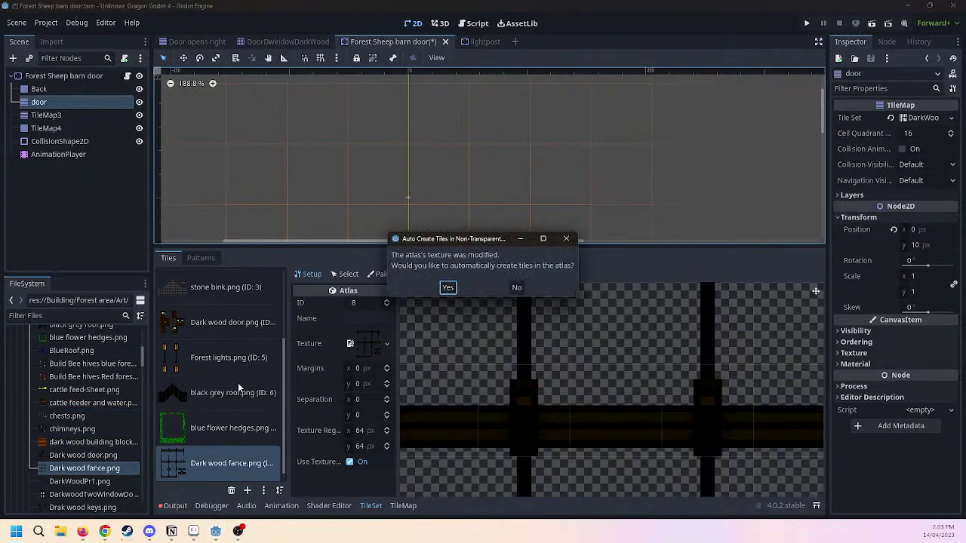
click(448, 287)
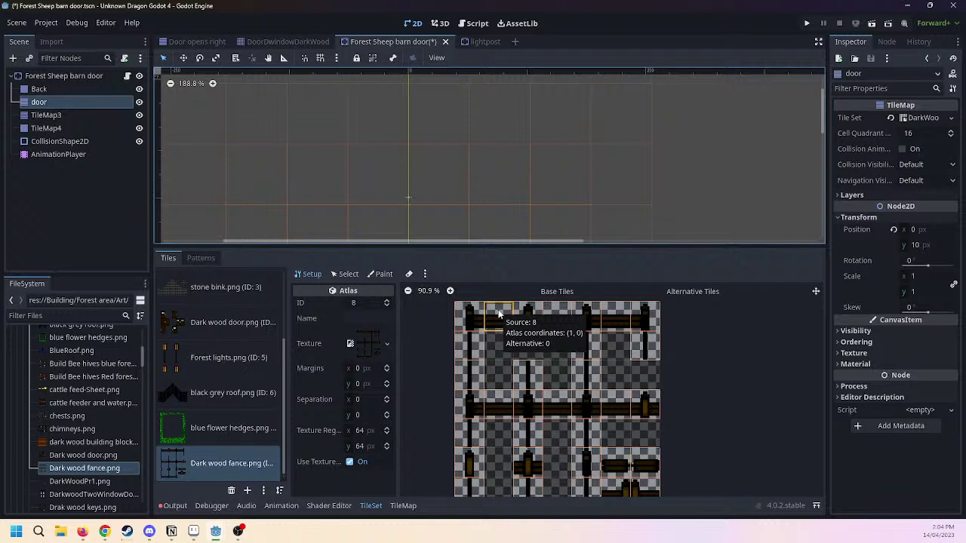
Add DarkWoodPr1.png to the door node's tile set with automatically created tiles and look over its house frame tiles.
scroll(113, 422, down, 5)
scroll(113, 426, up, 2)
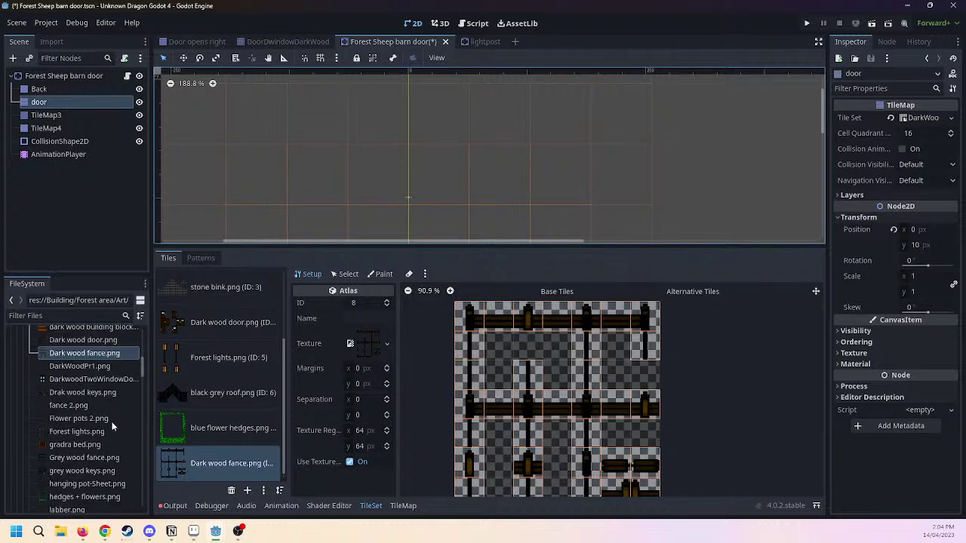
scroll(106, 426, up, 1)
drag(71, 390, 231, 396)
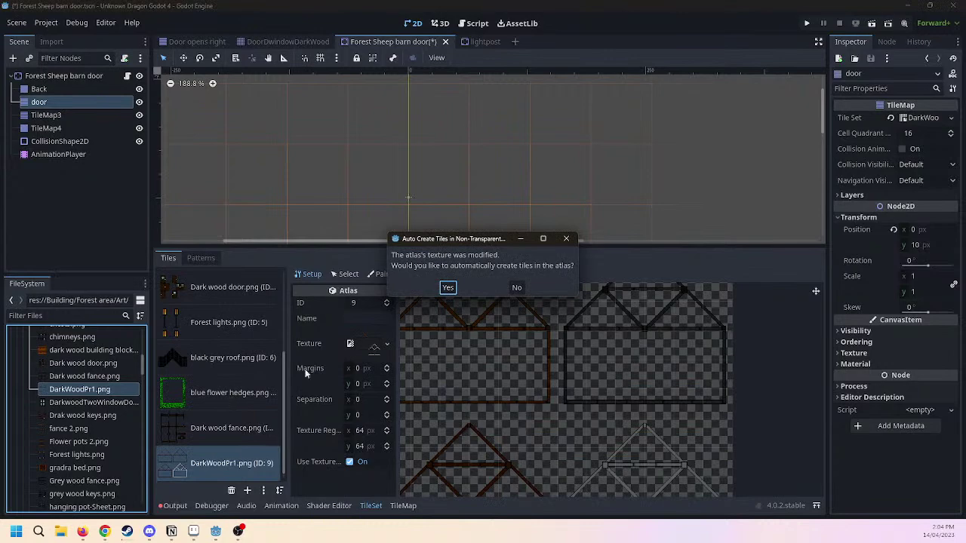
click(442, 290)
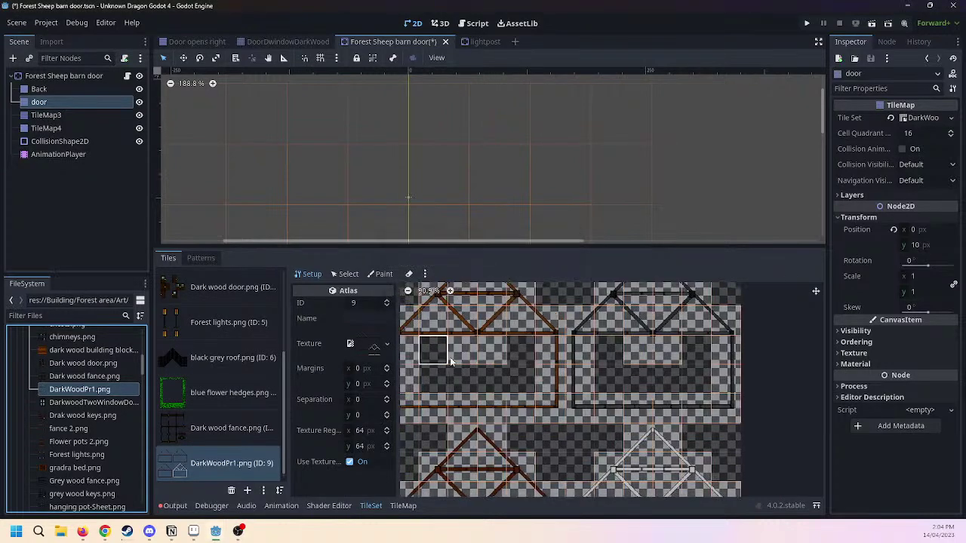
scroll(595, 436, down, 2)
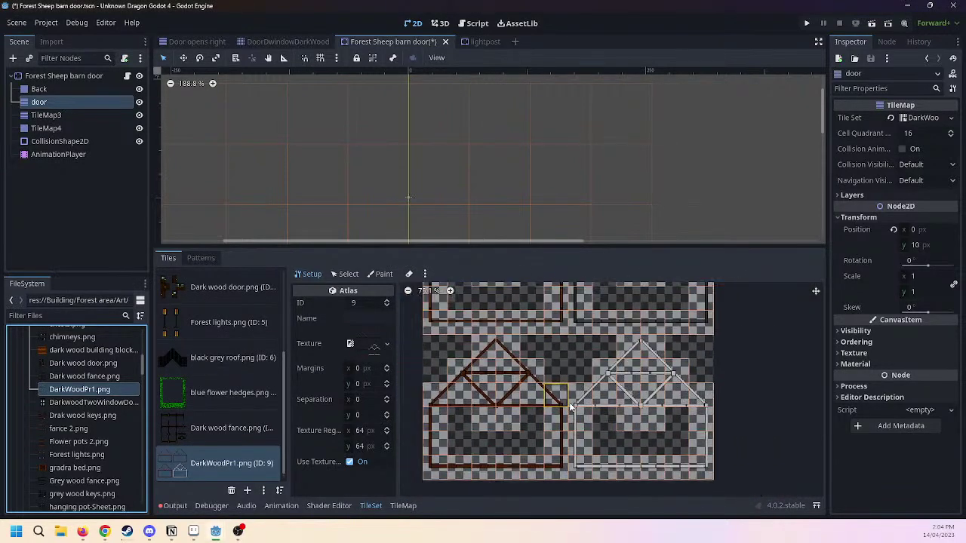
scroll(588, 445, down, 2)
scroll(612, 373, up, 3)
scroll(622, 374, down, 2)
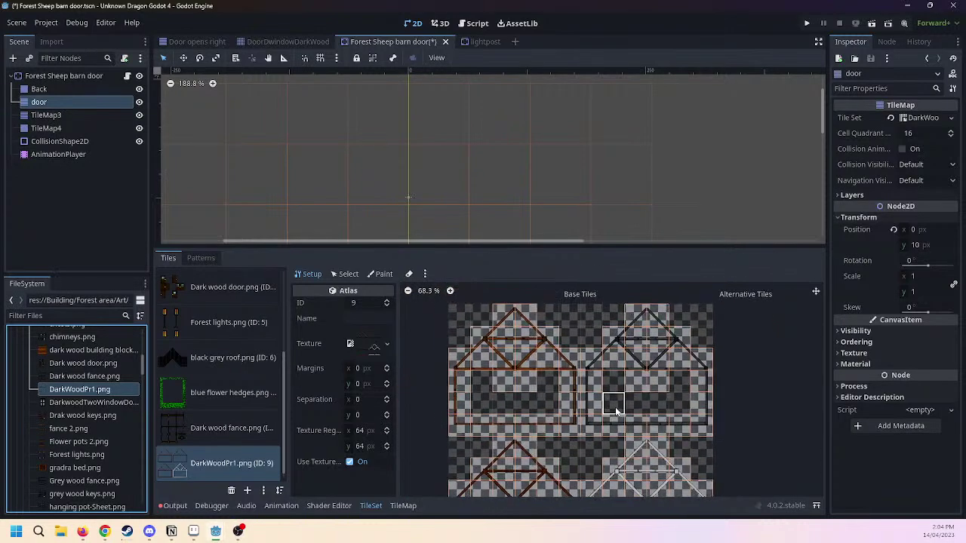
scroll(625, 375, down, 1)
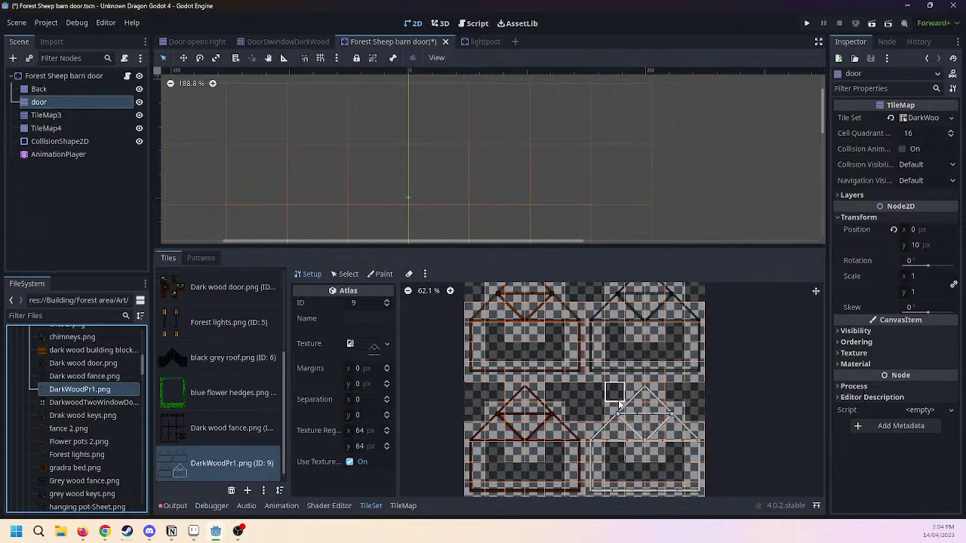
scroll(604, 398, up, 8)
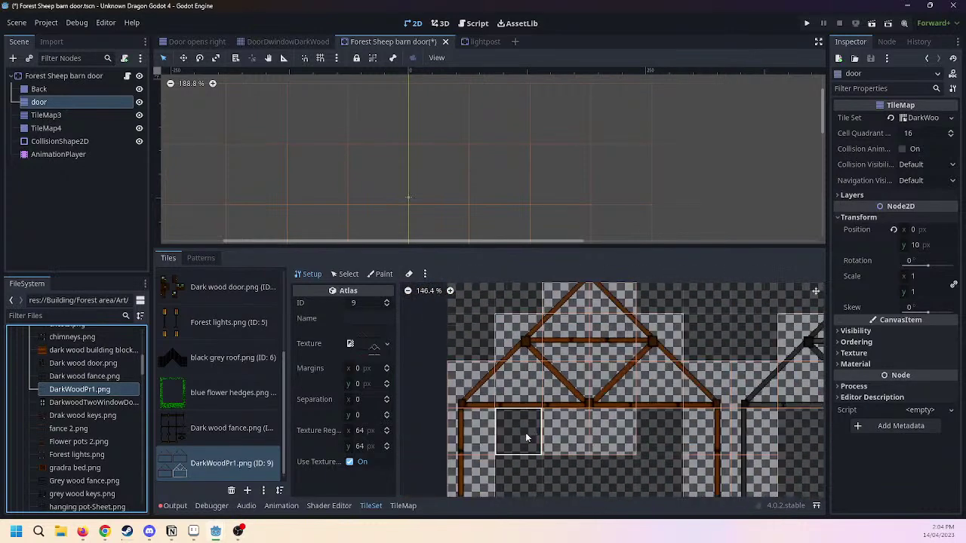
Add the DarkwoodTwoWindow double-door image to the door node's tile set with automatically created tiles.
click(98, 402)
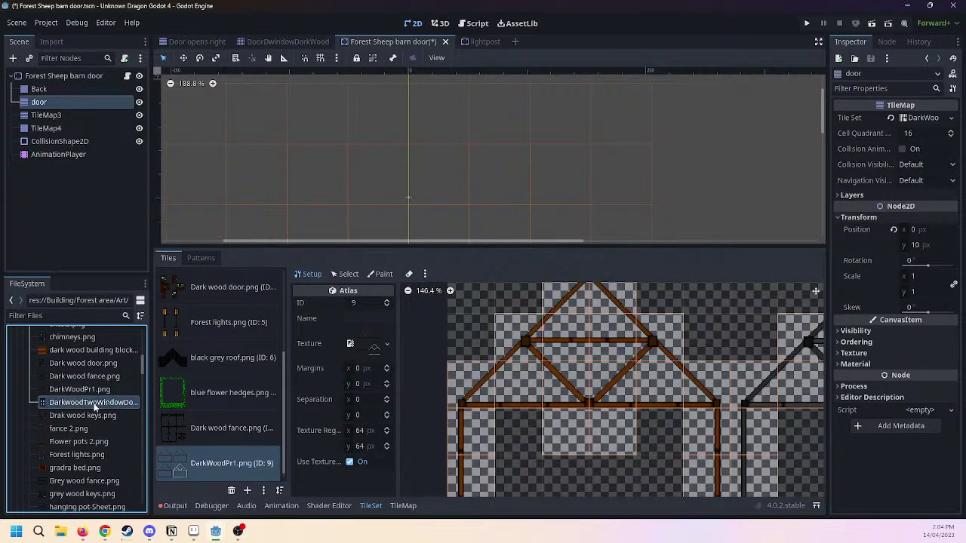
drag(91, 406, 226, 435)
click(449, 289)
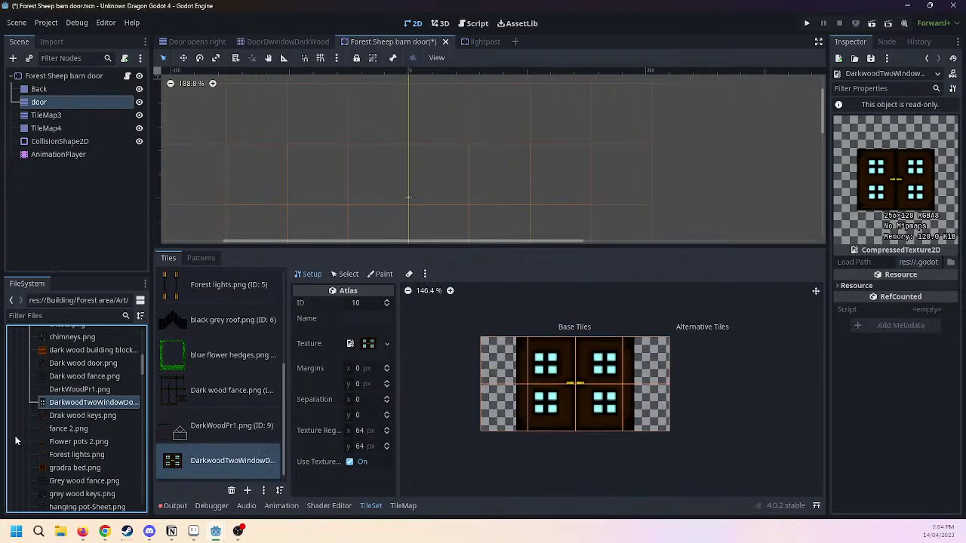
Add fance 2.png to the tile set with automatically created tiles and name its atlas "Fance 2".
drag(68, 417, 230, 436)
click(448, 287)
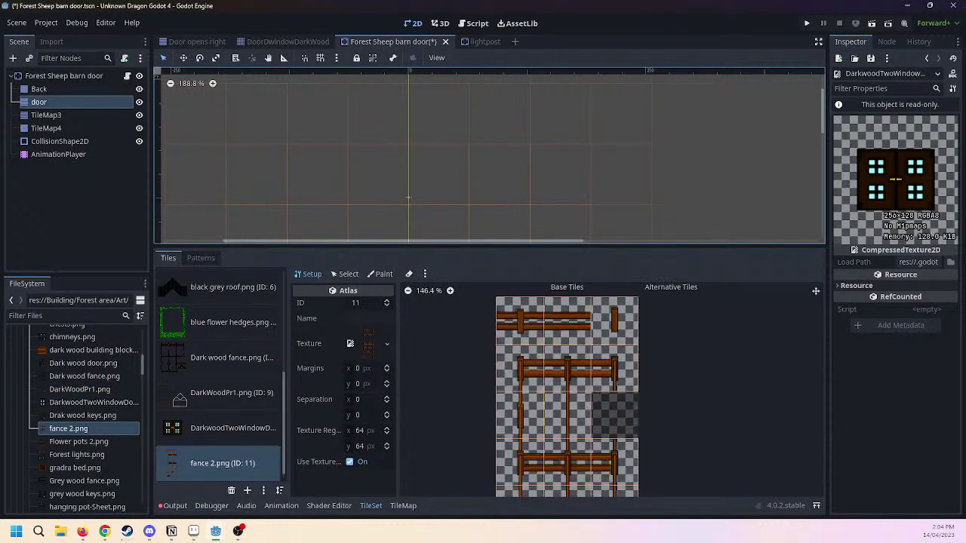
click(362, 318)
text(Fance)
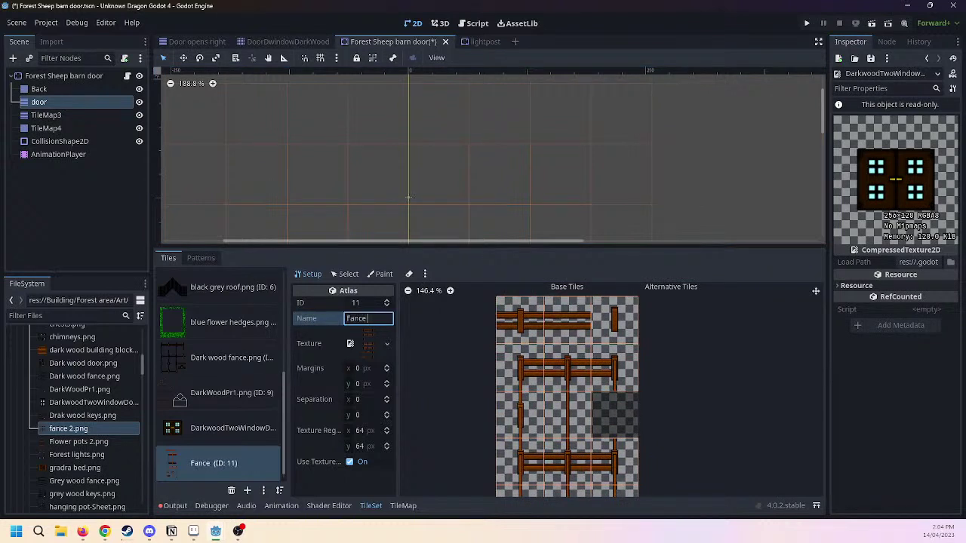
text( 2)
key(Return)
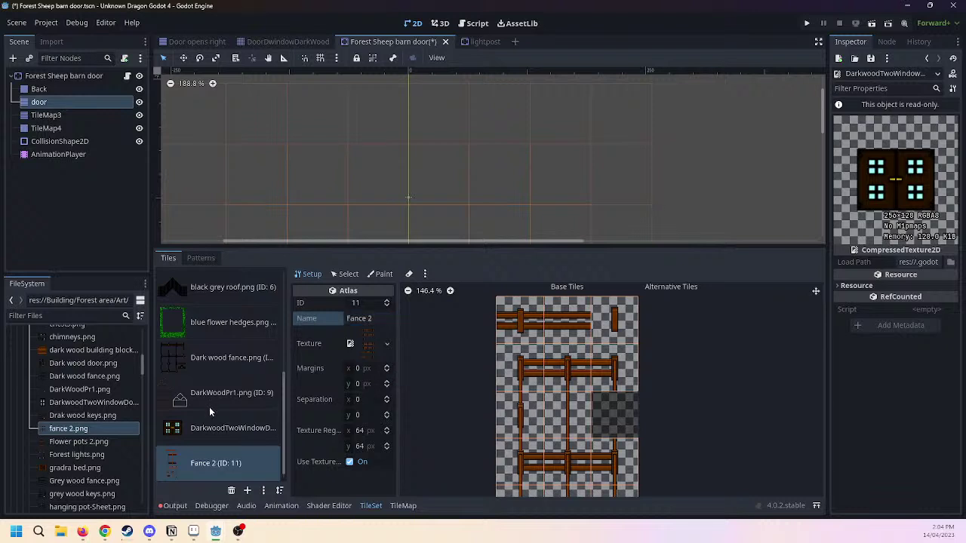
Rename the Dark wood fance.png atlas as "Fance 1".
scroll(210, 408, up, 6)
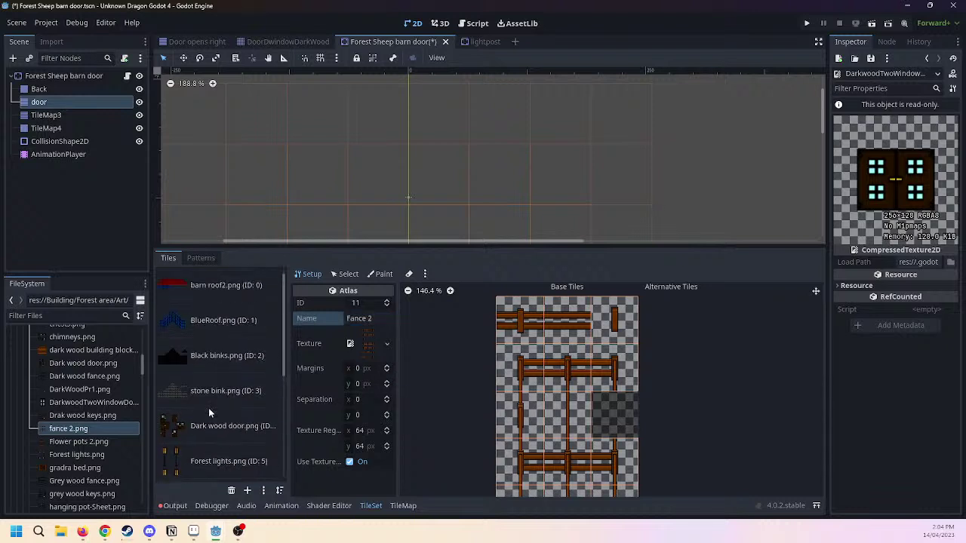
scroll(228, 342, down, 5)
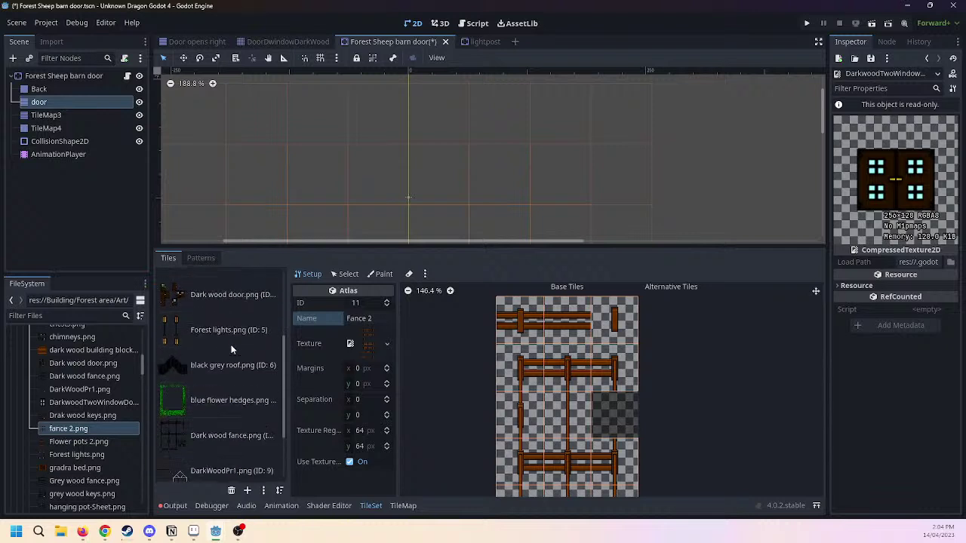
click(253, 419)
click(355, 318)
text(Fa)
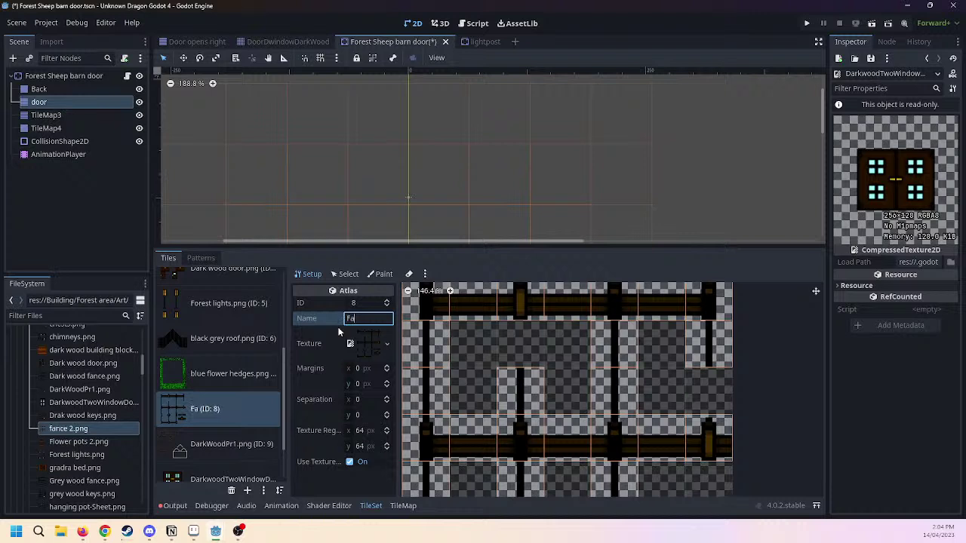
text(nce 1)
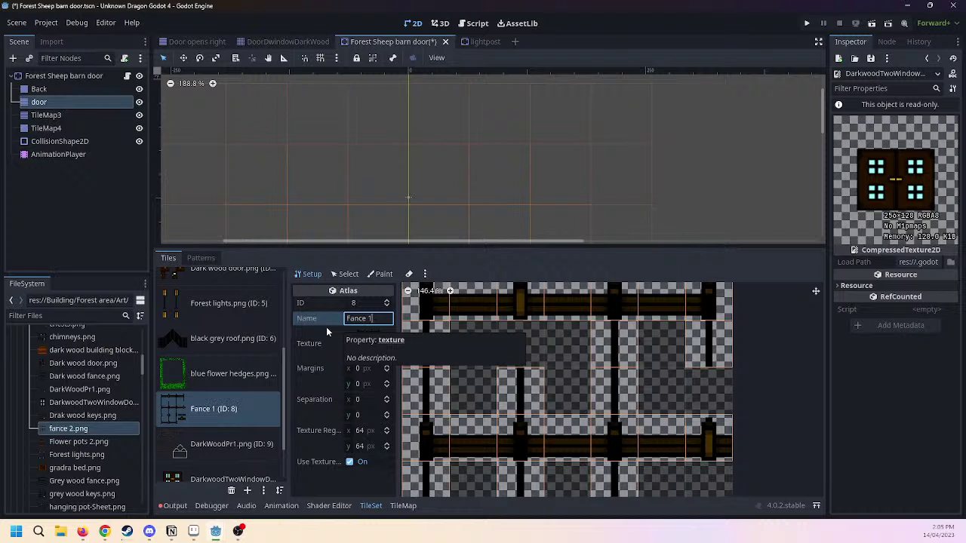
key(Return)
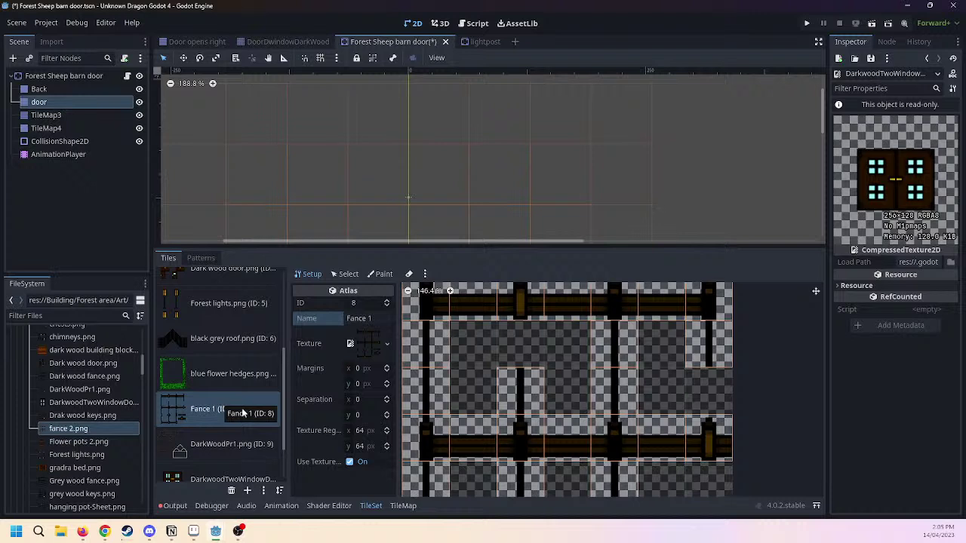
Add Flower pots 2.png to the door node's tile set with automatically created tiles.
scroll(216, 427, down, 2)
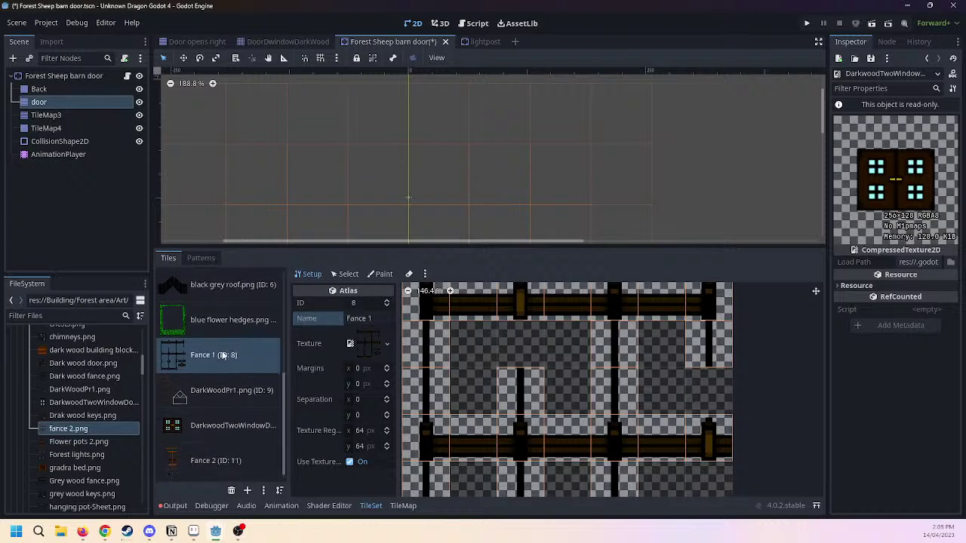
scroll(96, 415, down, 3)
drag(80, 373, 217, 350)
scroll(621, 151, down, 4)
scroll(562, 151, up, 1)
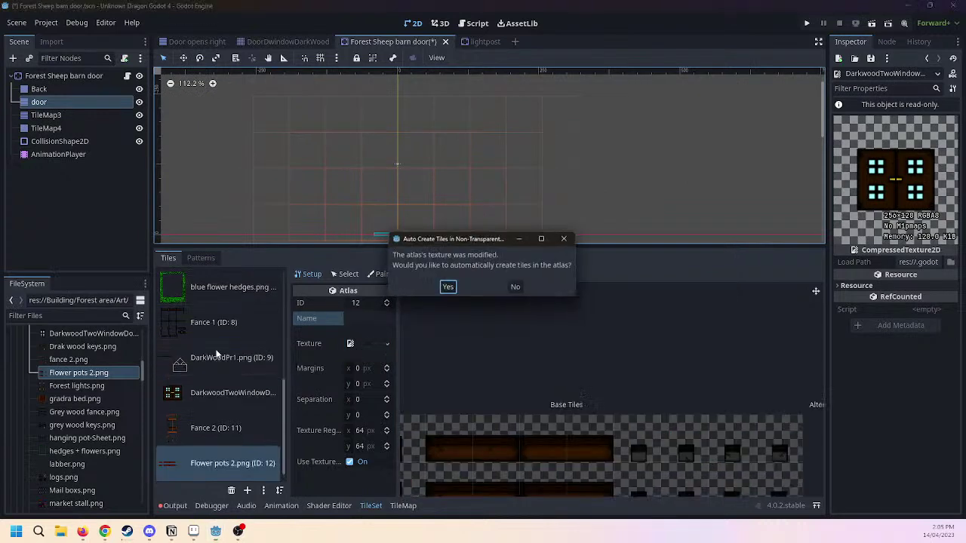
click(448, 286)
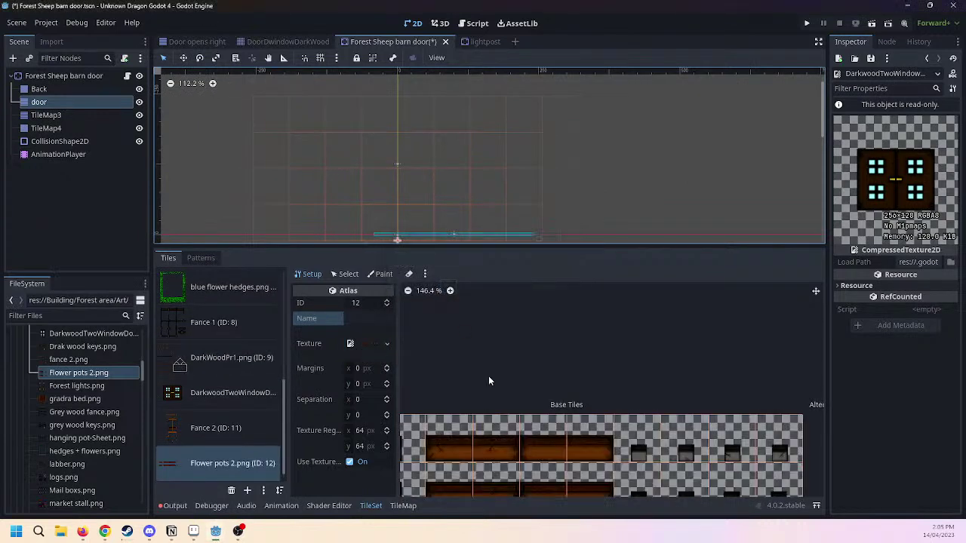
Examine how the Flower pots 2.png planters are split across the tiles of its atlas.
scroll(679, 407, up, 2)
middle_drag(723, 424, 701, 434)
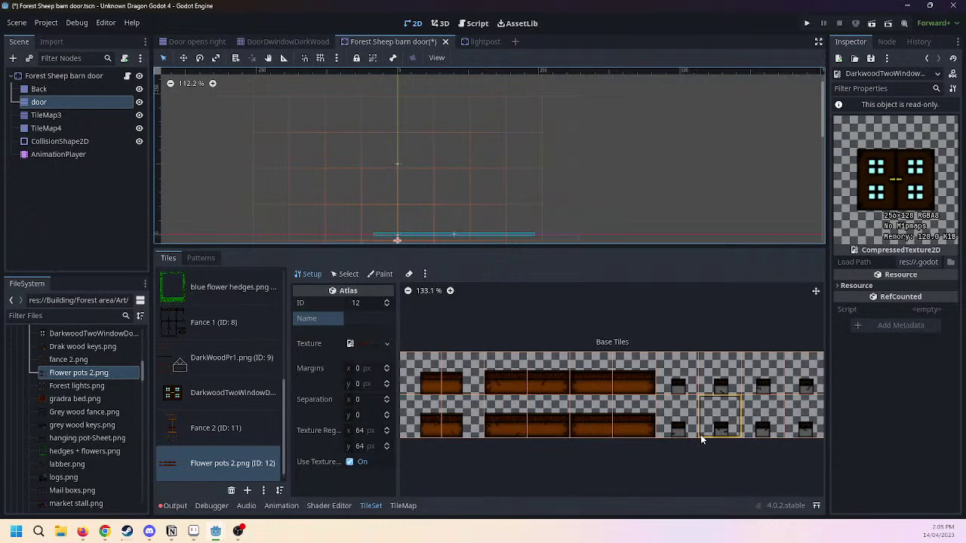
drag(79, 386, 72, 412)
scroll(507, 387, up, 4)
middle_drag(519, 370, 556, 384)
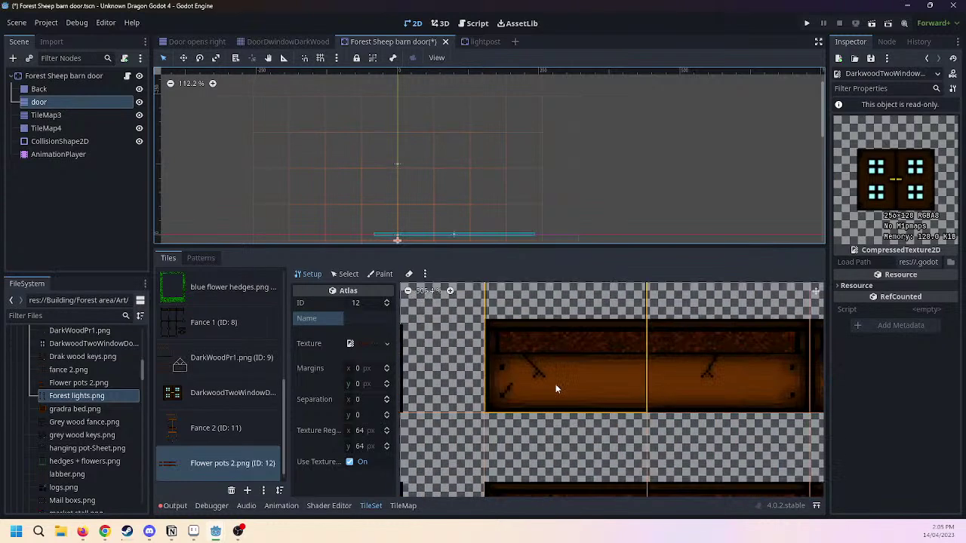
middle_drag(743, 372, 559, 349)
scroll(561, 403, down, 1)
middle_drag(654, 349, 609, 356)
scroll(495, 391, down, 1)
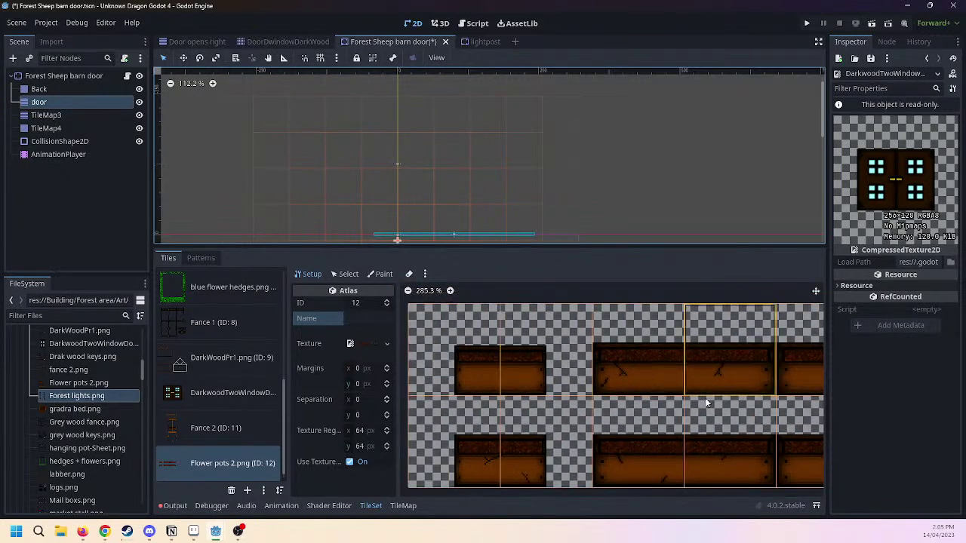
scroll(495, 392, down, 1)
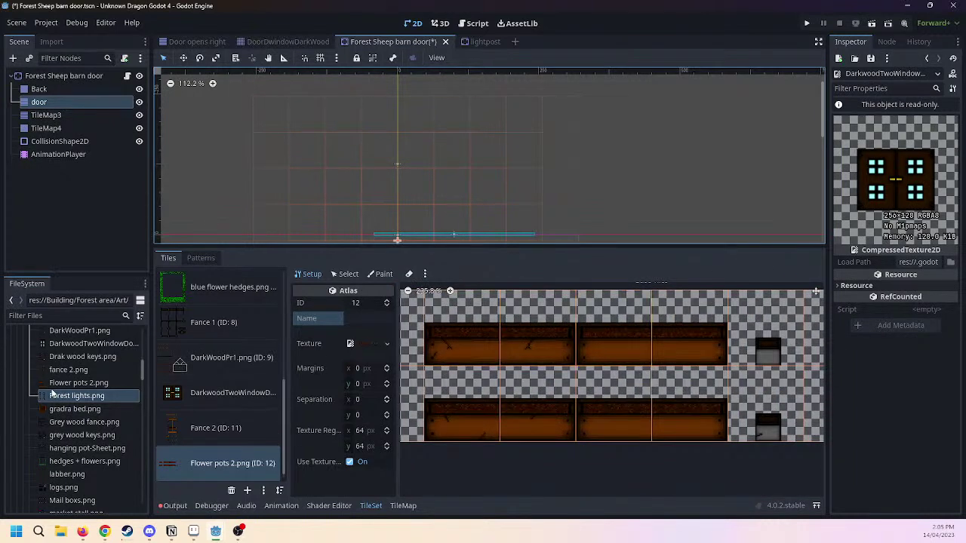
Add gradra bed.png to the door node's tile set with automatically created tiles.
scroll(49, 391, down, 1)
drag(60, 387, 226, 355)
click(448, 287)
scroll(563, 411, down, 1)
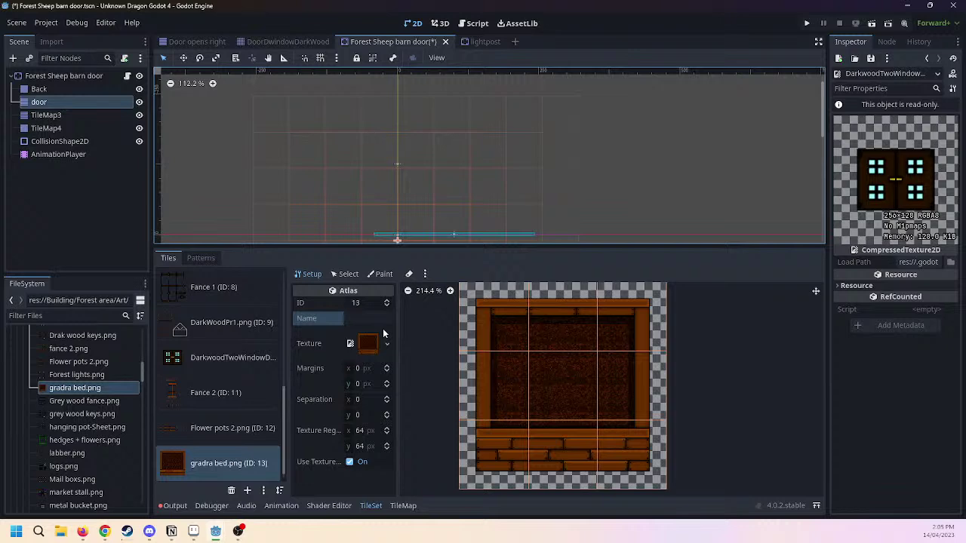
Add Grey wood fance.png to the door node's tile set with automatically created tiles and view the whole atlas.
drag(66, 398, 229, 382)
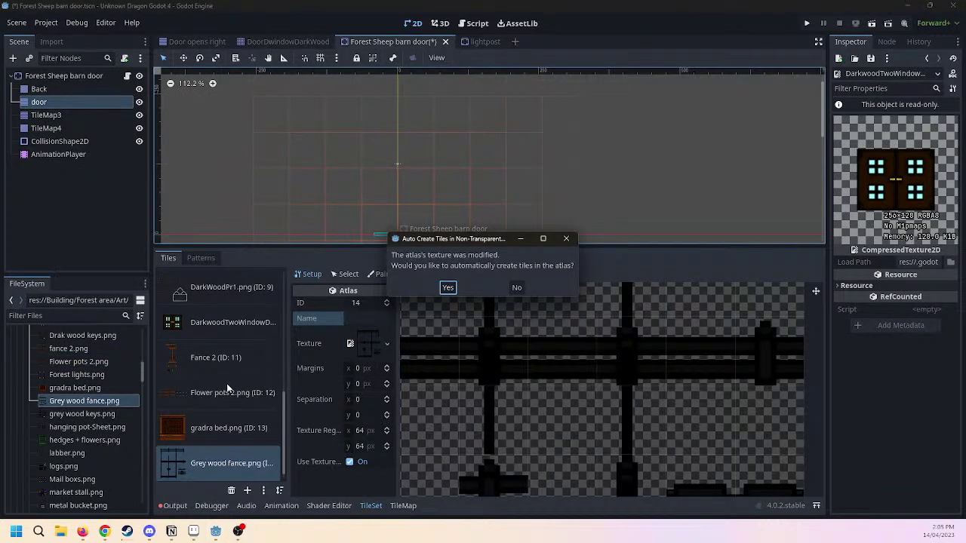
click(447, 287)
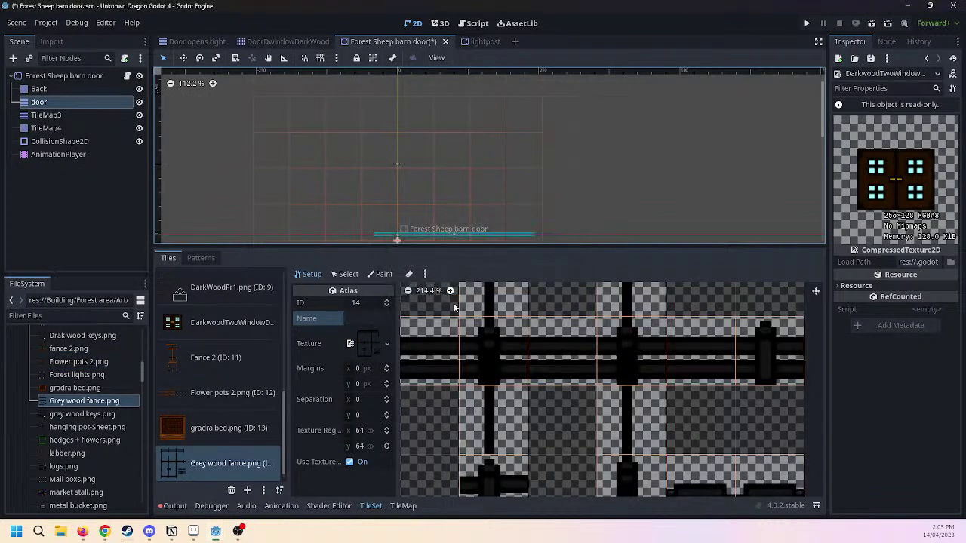
scroll(532, 413, down, 6)
scroll(532, 413, up, 3)
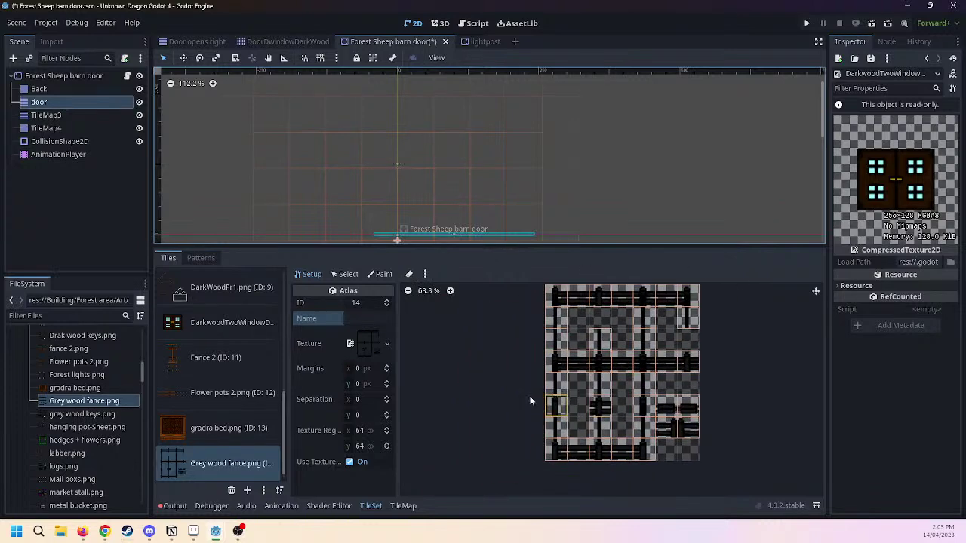
Add hedges + flowers.png to the door node's tile set with automatically created tiles.
drag(120, 418, 214, 306)
scroll(580, 369, up, 8)
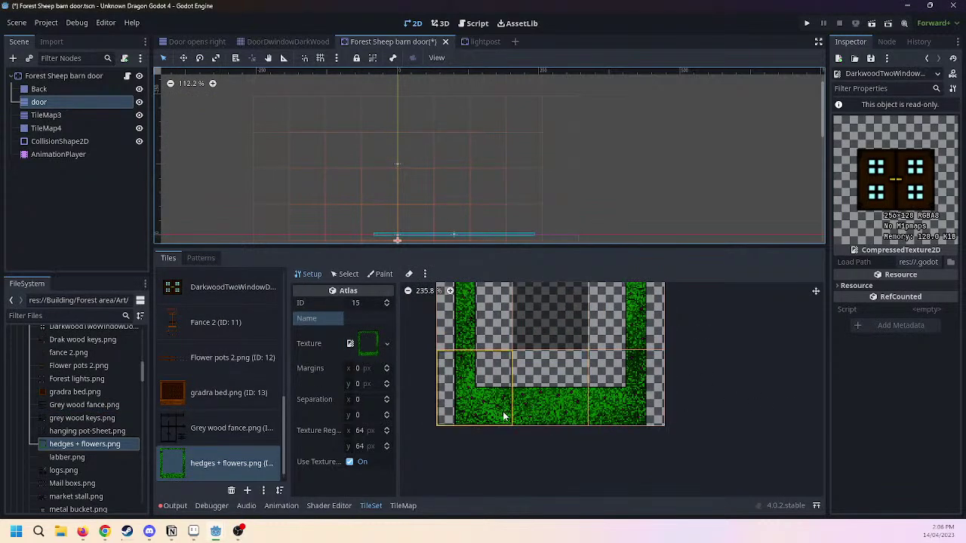
Add Mix stone wall.png to the door node's tile set with automatically created tiles and view the whole atlas.
drag(68, 457, 93, 433)
scroll(94, 413, down, 3)
click(95, 413)
drag(83, 457, 238, 368)
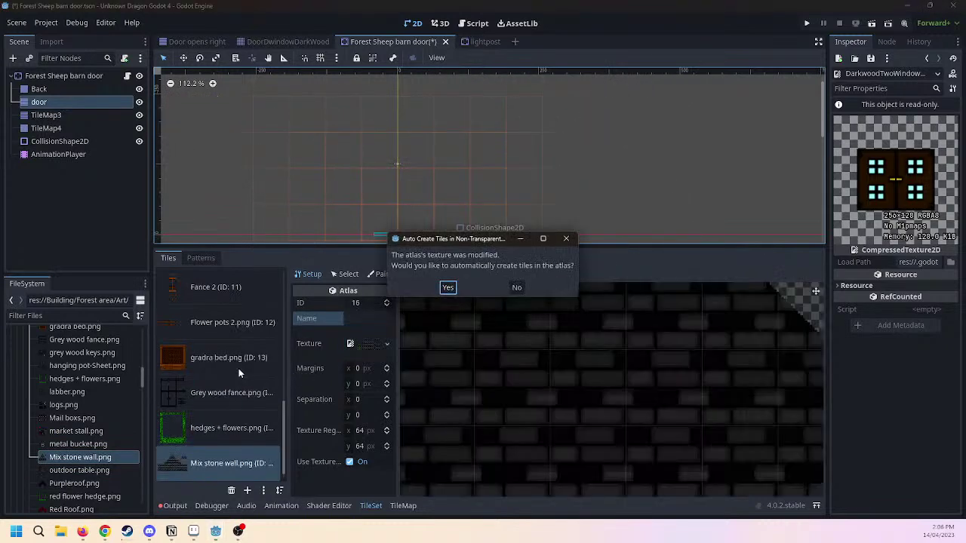
click(445, 288)
scroll(521, 373, down, 5)
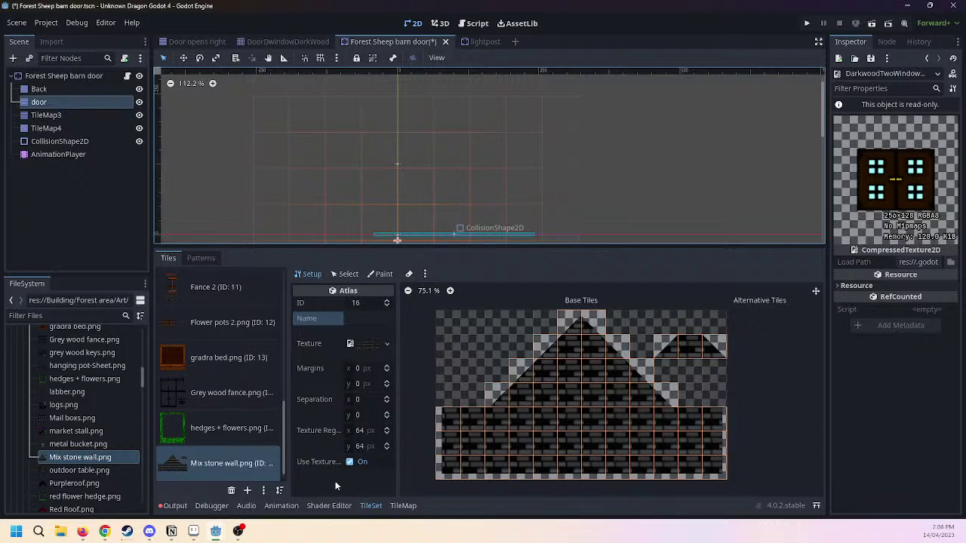
Add outdoor table.png to the door node's tile set with automatically created tiles.
scroll(107, 446, down, 2)
drag(79, 423, 252, 294)
scroll(529, 151, down, 3)
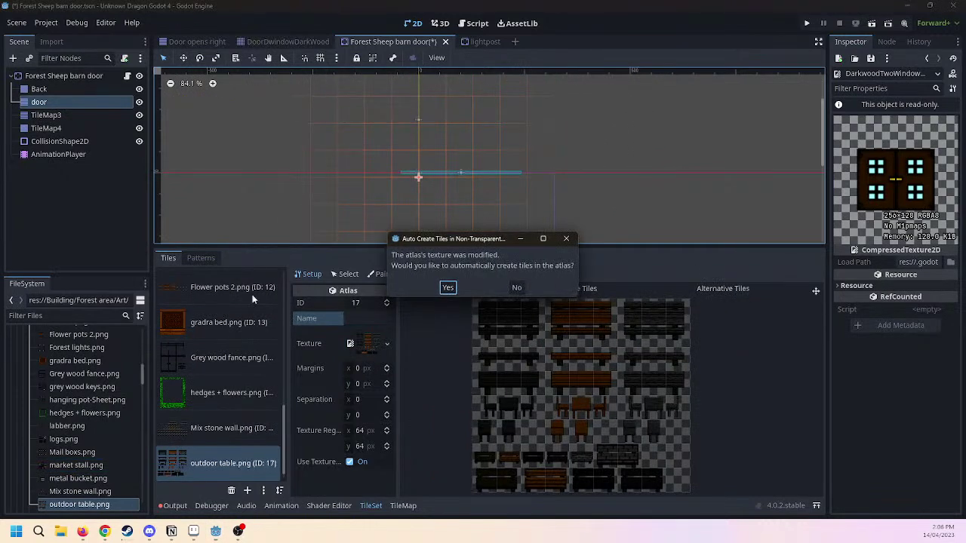
click(448, 289)
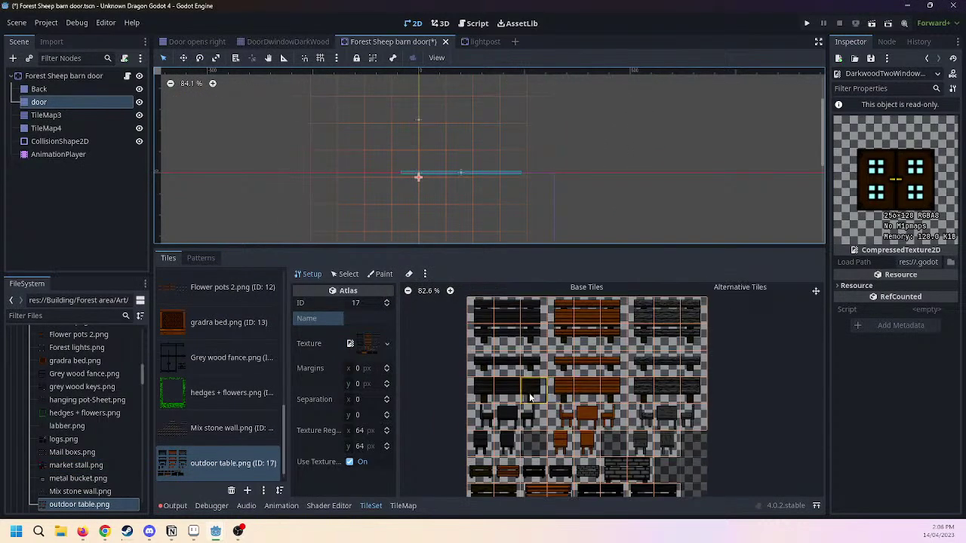
Add Purpleroof.png to the door node's tile set with automatically created tiles.
scroll(46, 445, down, 3)
drag(85, 447, 202, 383)
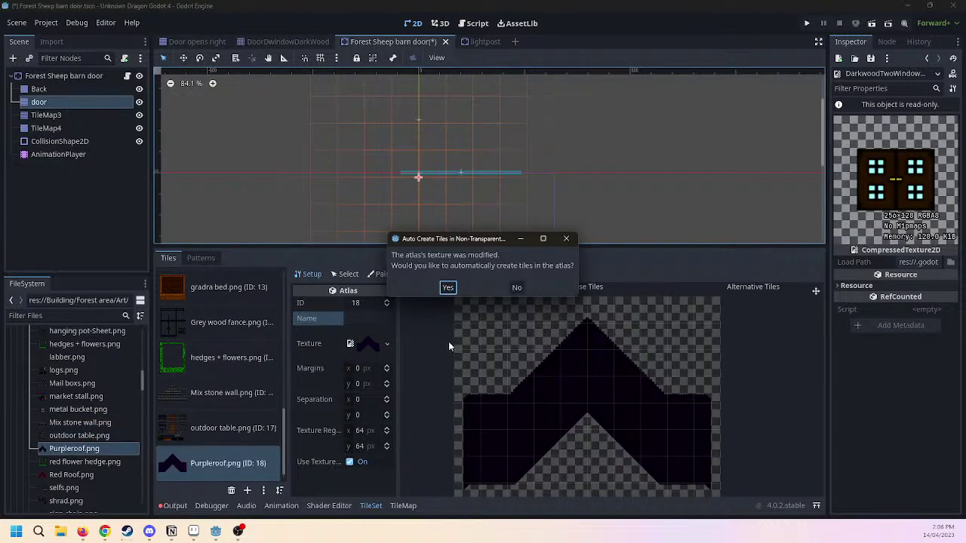
click(448, 288)
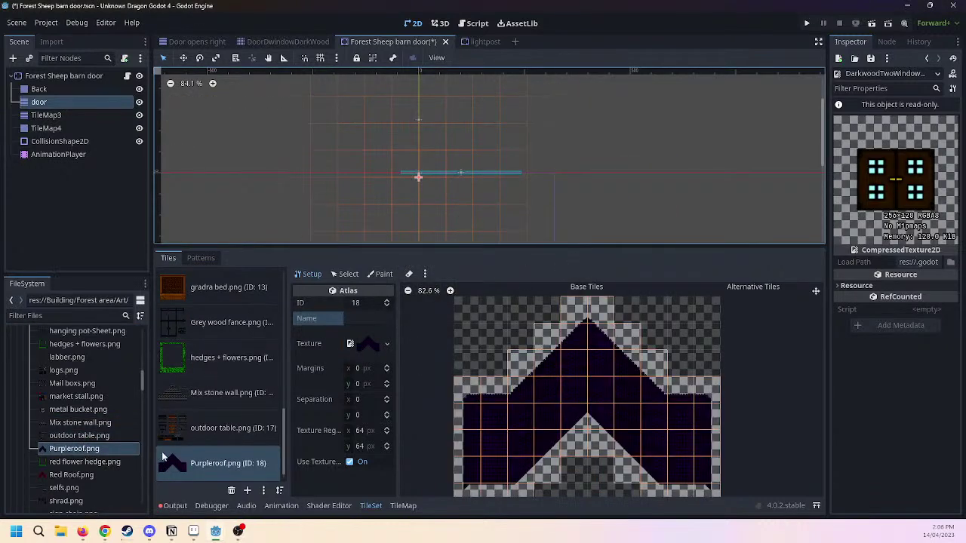
Add red flower hedge.png to the door node's tile set with automatically created tiles.
scroll(83, 423, down, 3)
drag(107, 416, 202, 361)
click(448, 287)
Add Red Roof.png and selfs.png to the door node's tile set, each with automatically created tiles.
drag(62, 431, 241, 367)
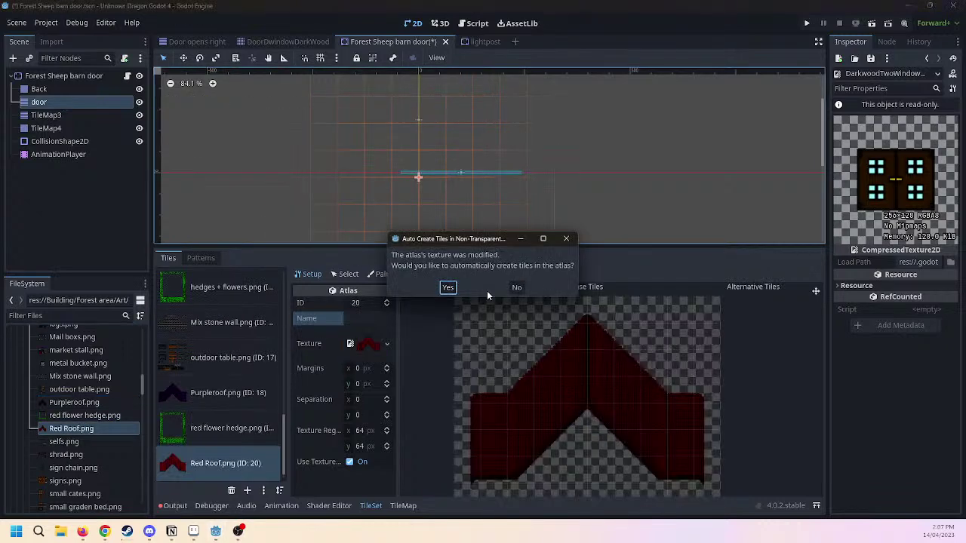
click(448, 287)
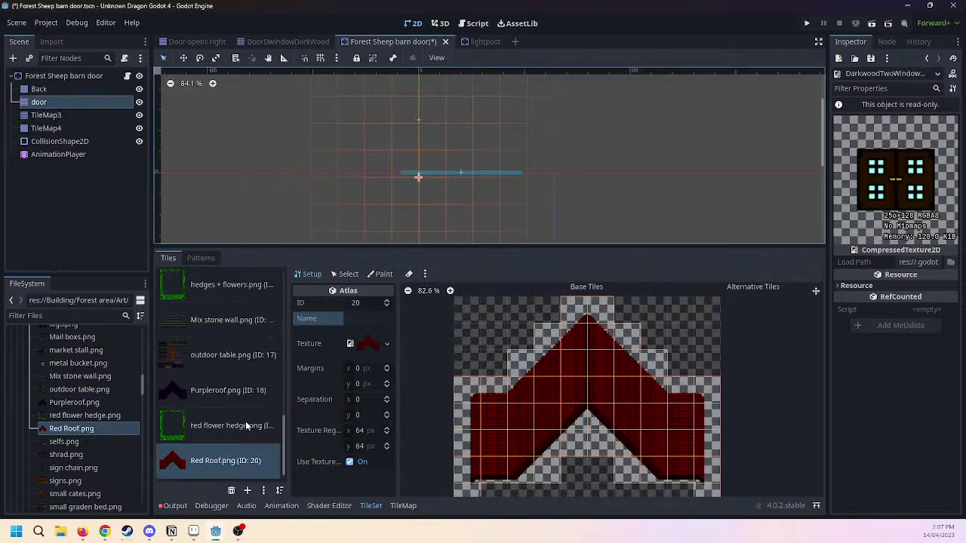
drag(63, 441, 203, 379)
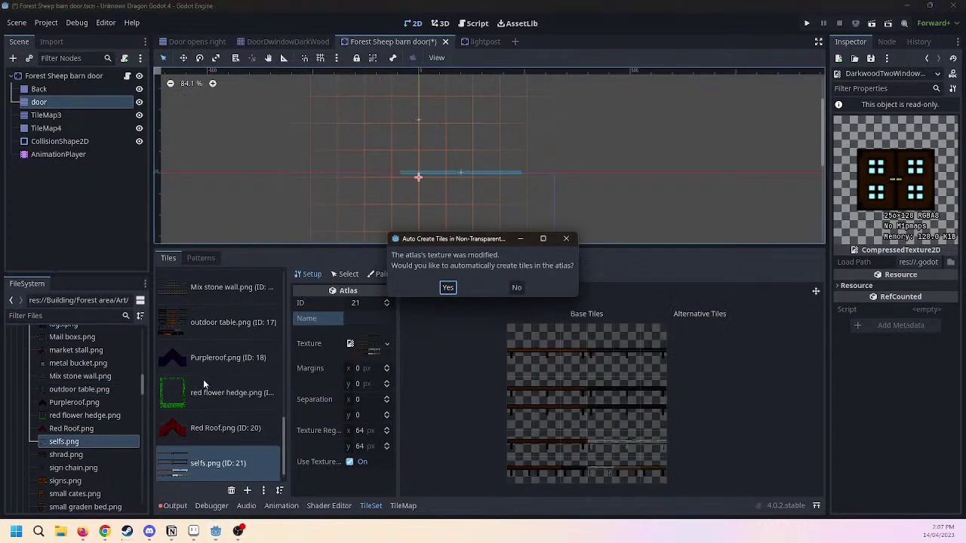
click(448, 287)
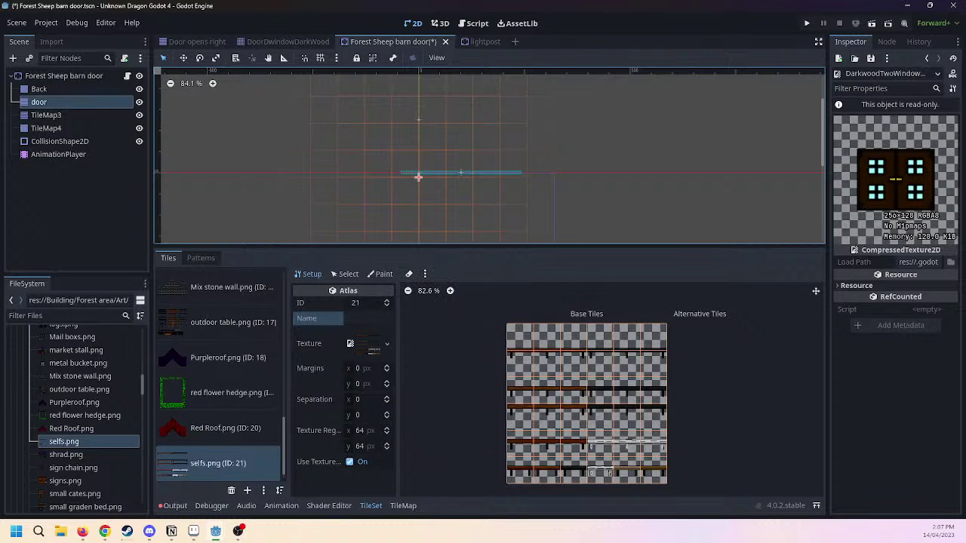
Add shrad.png to the door node's tile set with automatically created tiles.
scroll(111, 422, down, 3)
drag(83, 410, 246, 363)
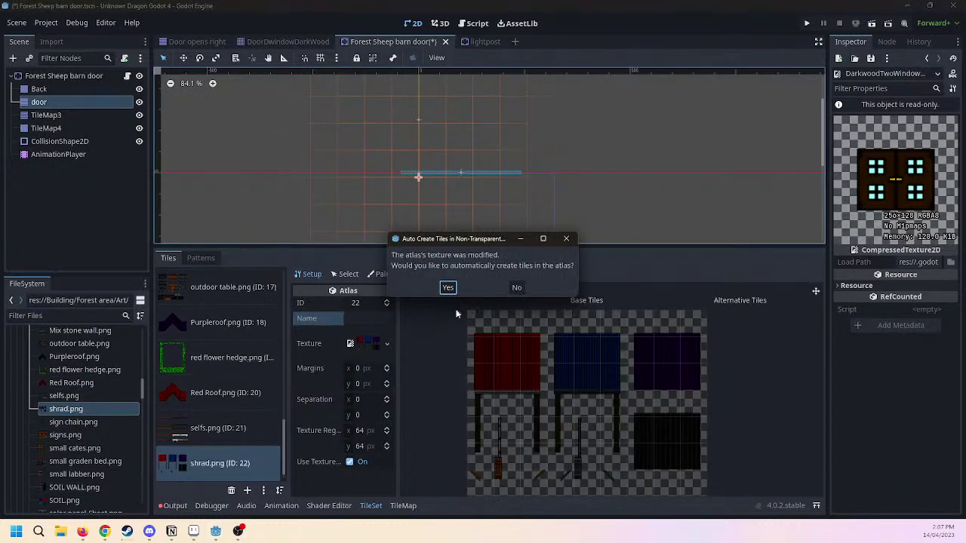
click(448, 287)
Add SOIL WALL.png to the door node's tile set with automatically created tiles.
drag(73, 421, 84, 468)
scroll(80, 454, down, 1)
scroll(487, 187, down, 1)
scroll(34, 429, down, 1)
drag(68, 418, 226, 423)
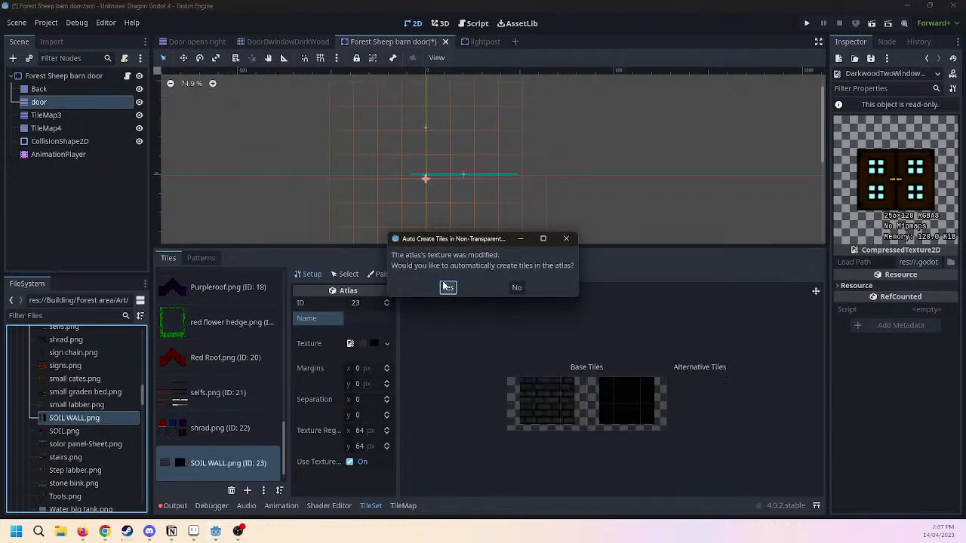
click(447, 286)
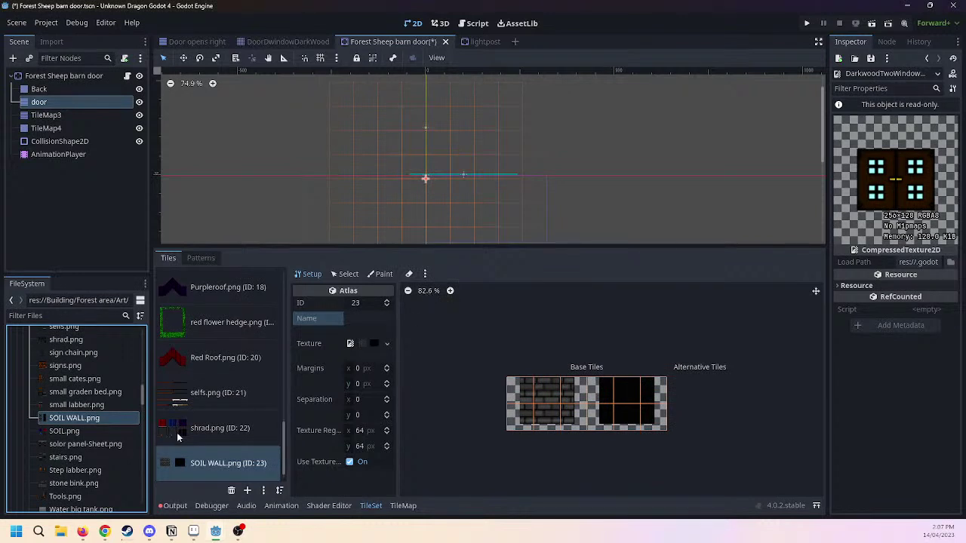
Add SOIL.png and stairs.png to the door node's tile set, each with automatically created tiles.
drag(94, 428, 241, 427)
click(448, 287)
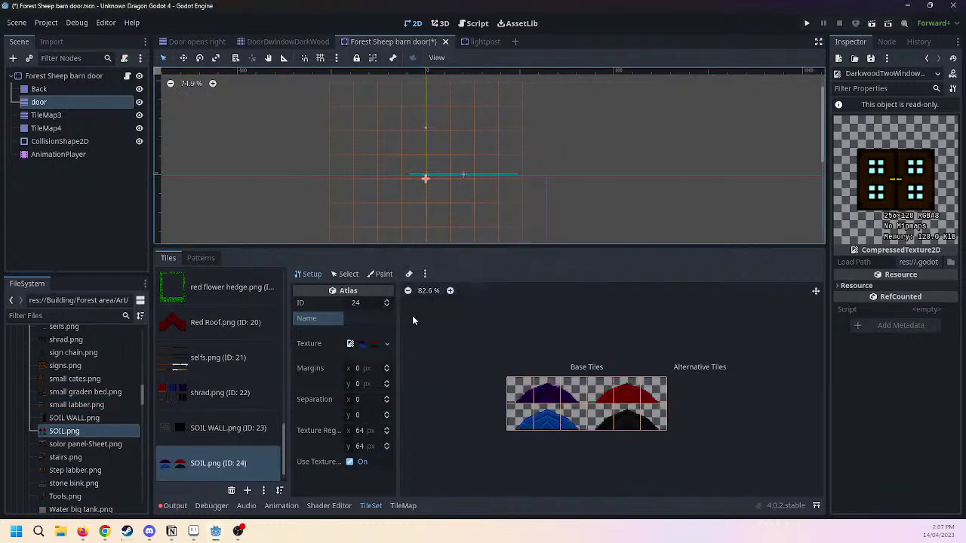
scroll(75, 438, down, 2)
drag(83, 401, 190, 407)
click(451, 287)
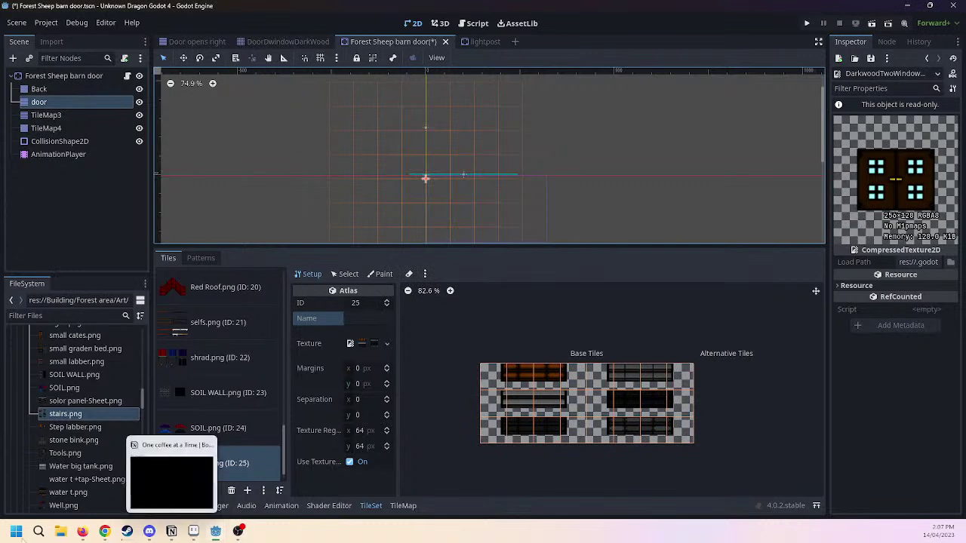
Add stone bink.png to the door node's tile set with automatically created tiles.
drag(58, 427, 317, 343)
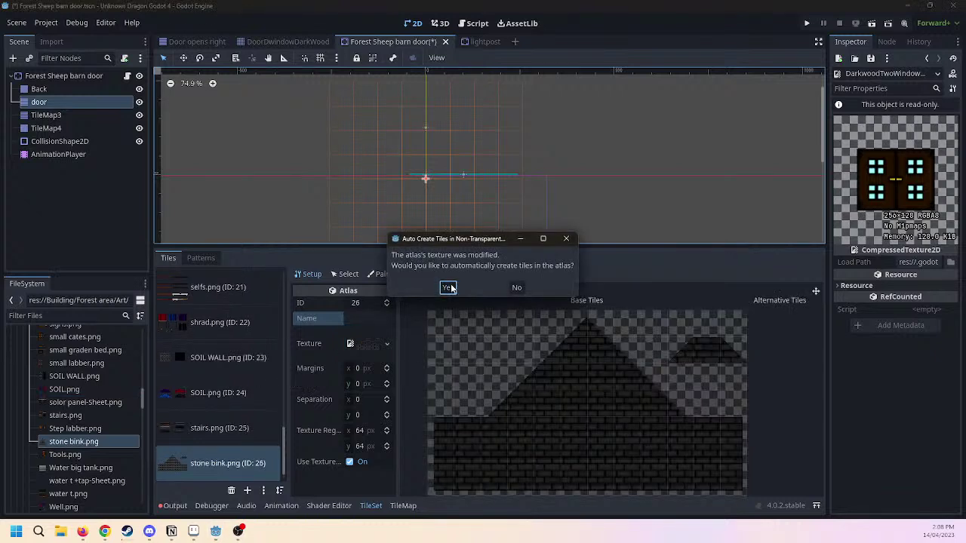
click(448, 288)
scroll(99, 407, down, 1)
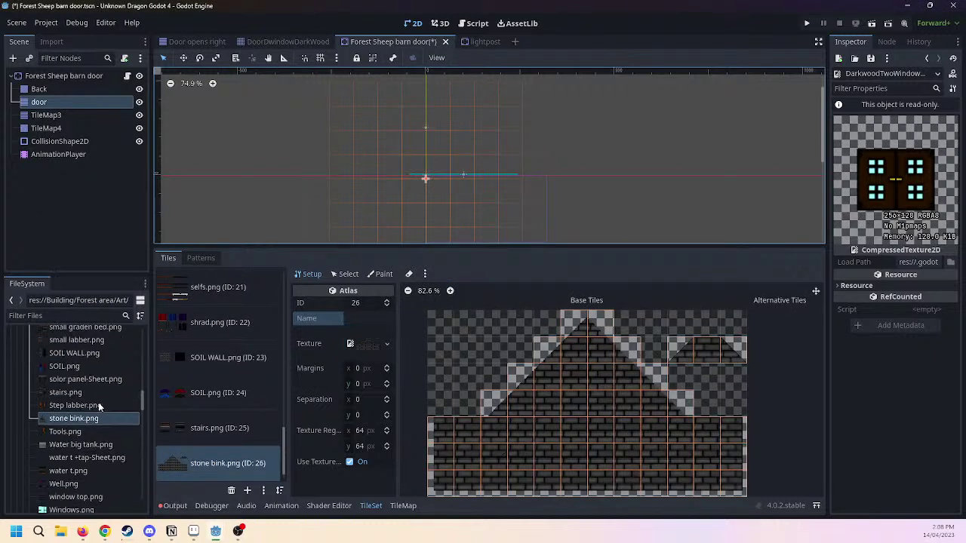
Add Well.png to the door node's tile set with automatically created tiles.
drag(43, 438, 65, 446)
scroll(65, 449, down, 2)
click(65, 400)
drag(66, 401, 257, 362)
click(448, 288)
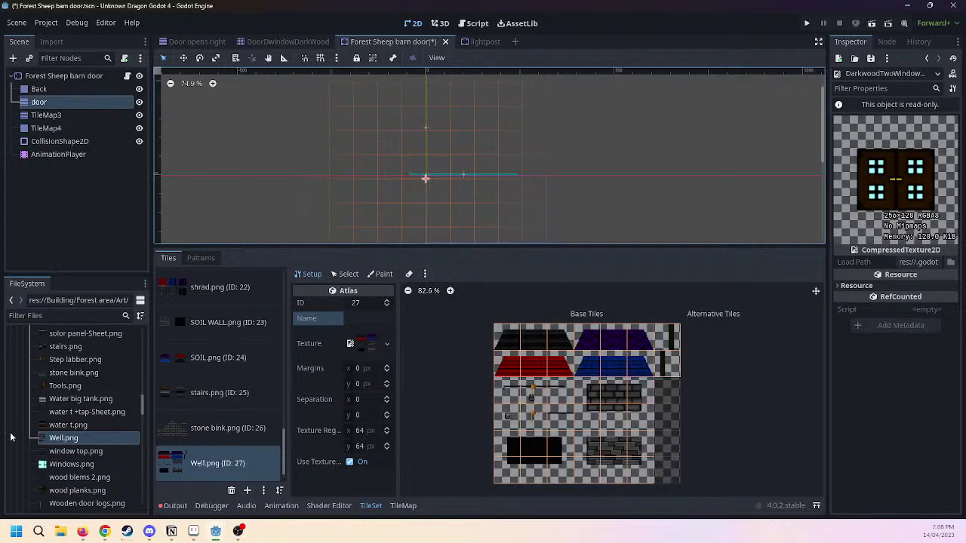
Add window top.png to the door node's tile set with automatically created tiles.
scroll(116, 426, down, 1)
drag(116, 426, 200, 337)
click(449, 288)
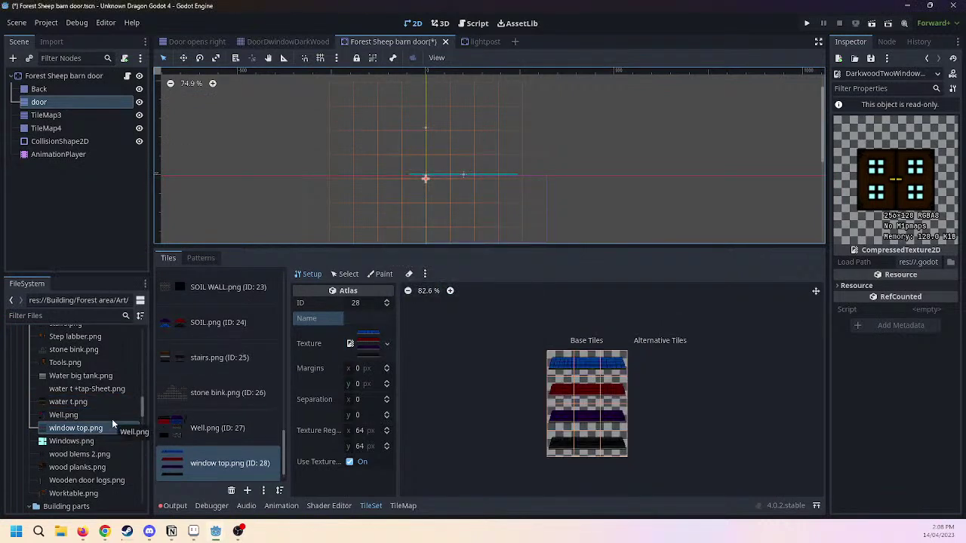
Examine how the roof pieces of window top.png are split across the tiles of its atlas.
scroll(111, 425, down, 2)
mouse_move(105, 396)
mouse_down()
mouse_move(329, 222)
mouse_move(398, 188)
mouse_move(349, 344)
mouse_move(222, 398)
mouse_move(96, 385)
mouse_up()
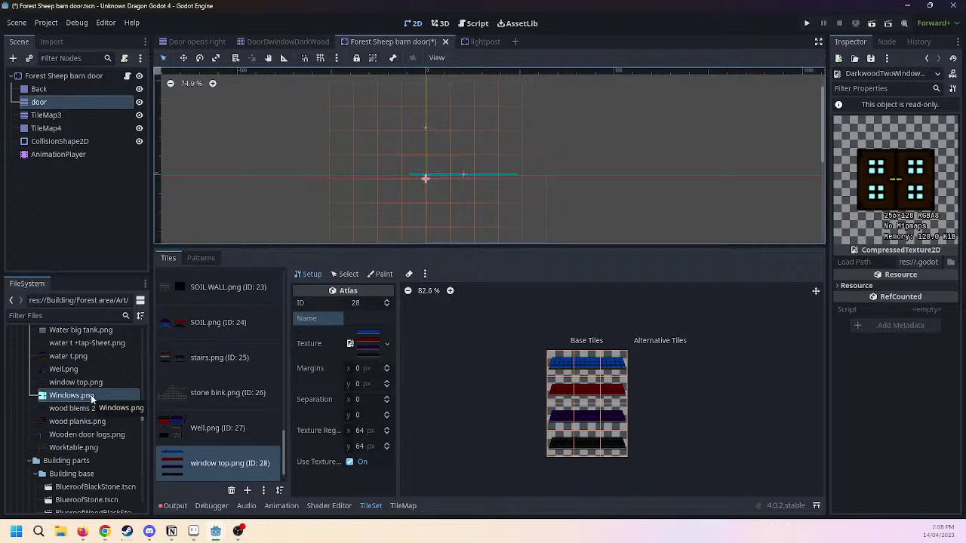
click(616, 379)
right_click(614, 384)
click(749, 452)
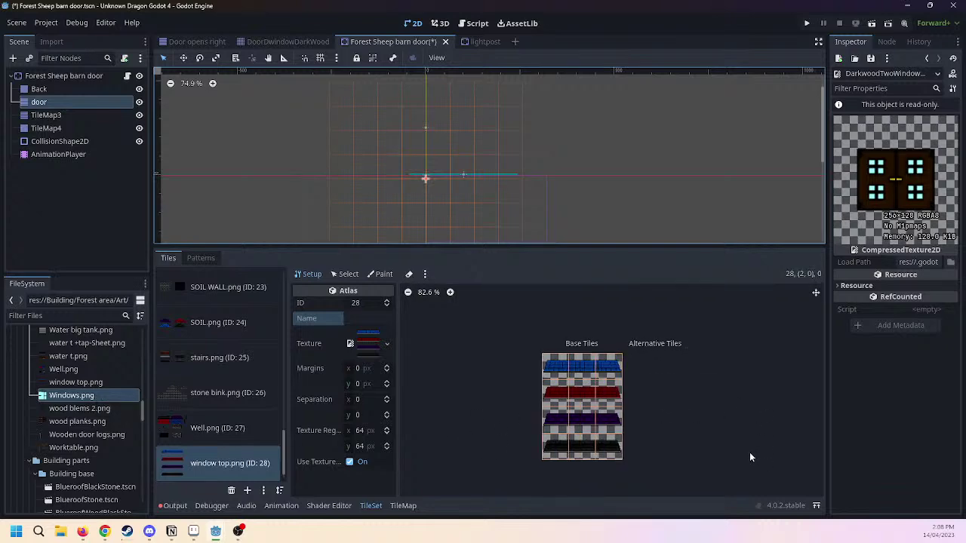
scroll(637, 368, up, 8)
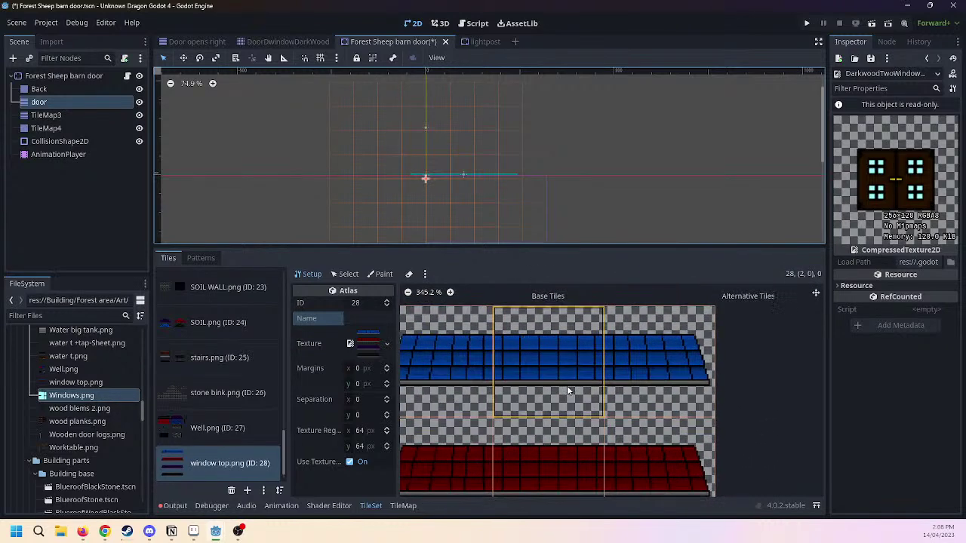
scroll(559, 385, down, 4)
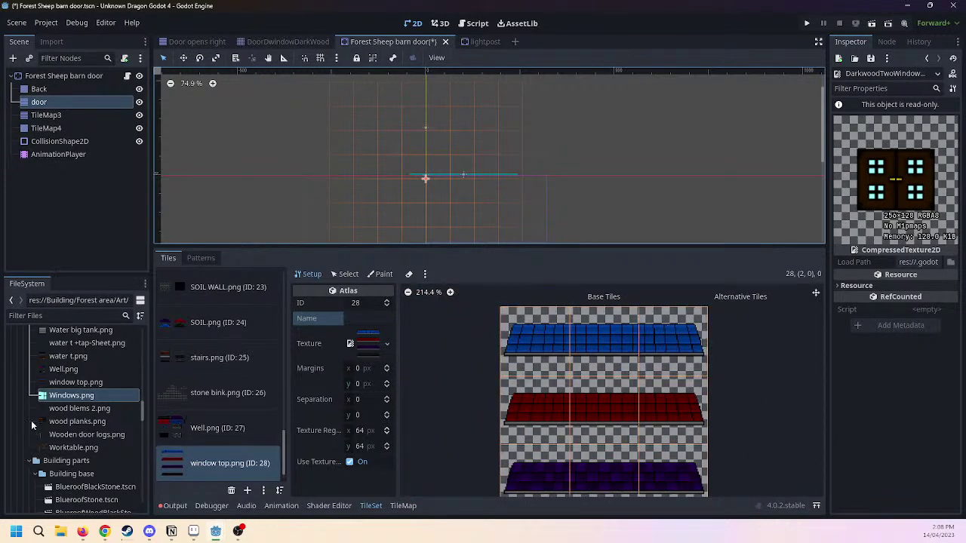
Add Windows.png and wood blems 2.png to the door node's tile set, each with automatically created tiles.
drag(59, 398, 242, 381)
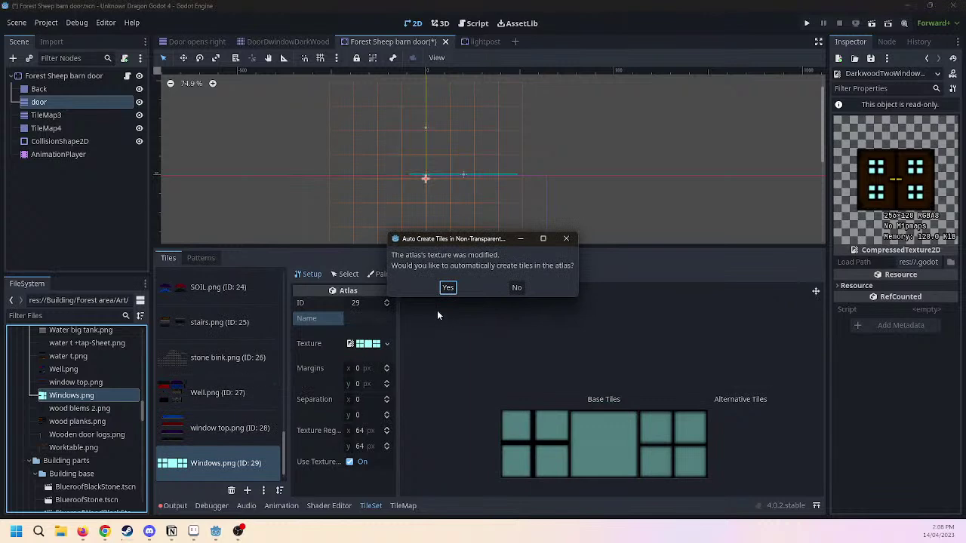
click(447, 288)
drag(98, 405, 231, 393)
click(448, 287)
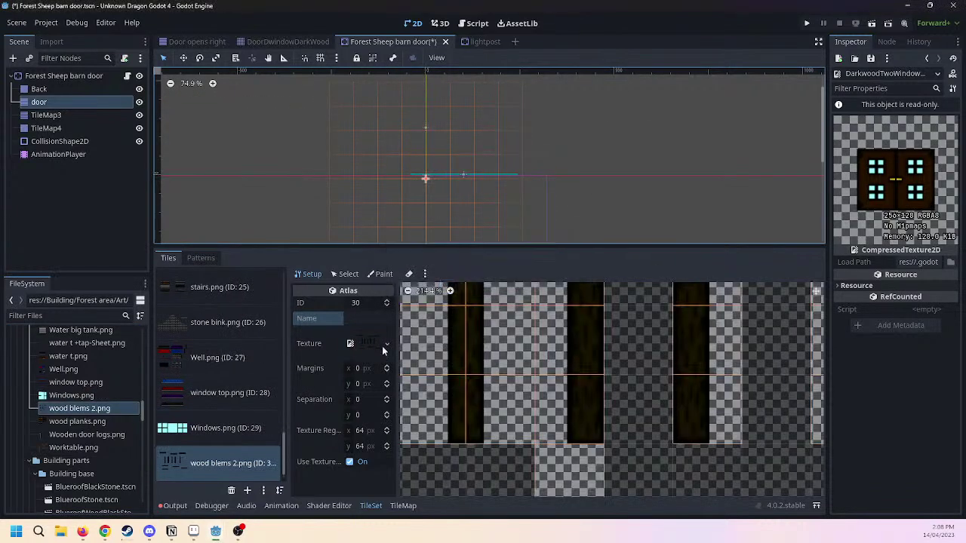
Delete the stray empty-looking tile below the vertical beams in the wood blems 2.png atlas.
scroll(55, 434, down, 2)
scroll(574, 460, up, 2)
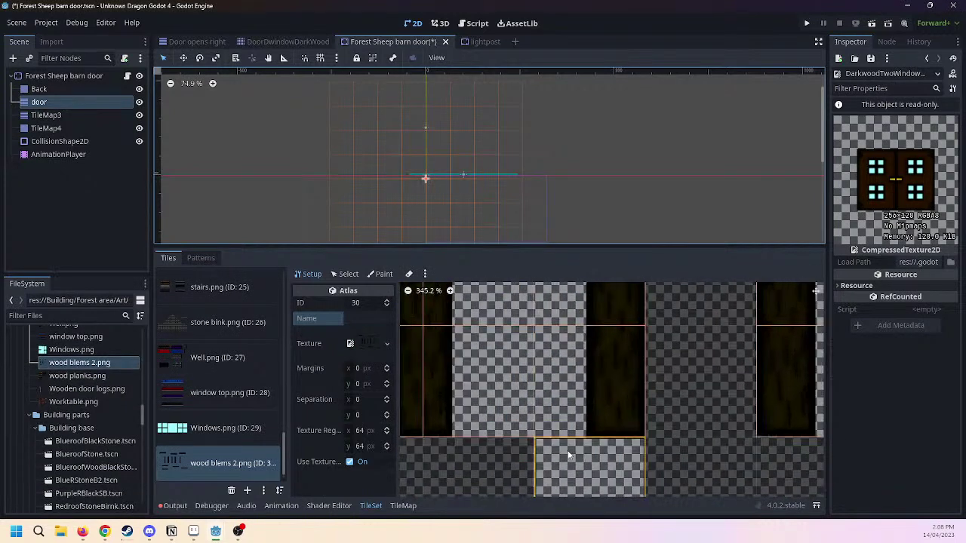
ctrl+scroll(621, 430, down, 2)
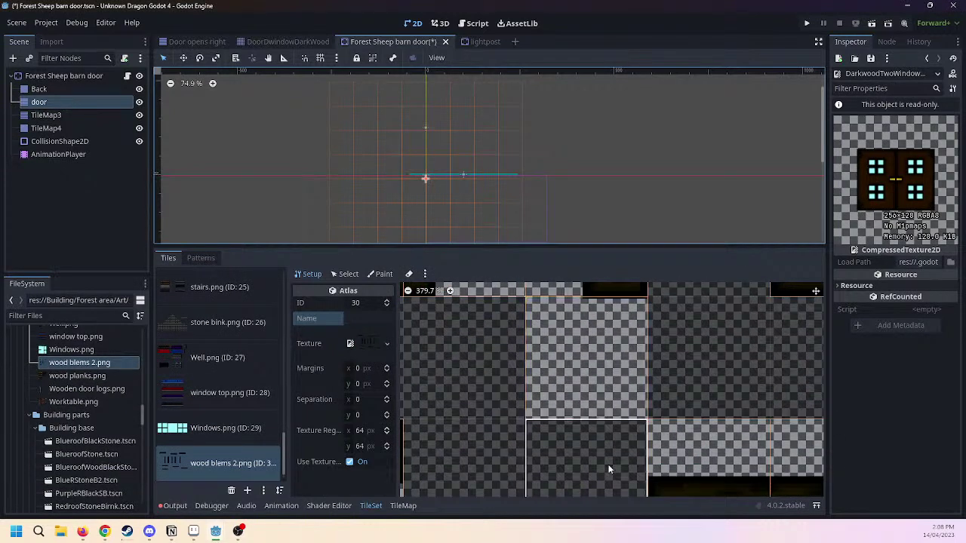
scroll(599, 449, down, 7)
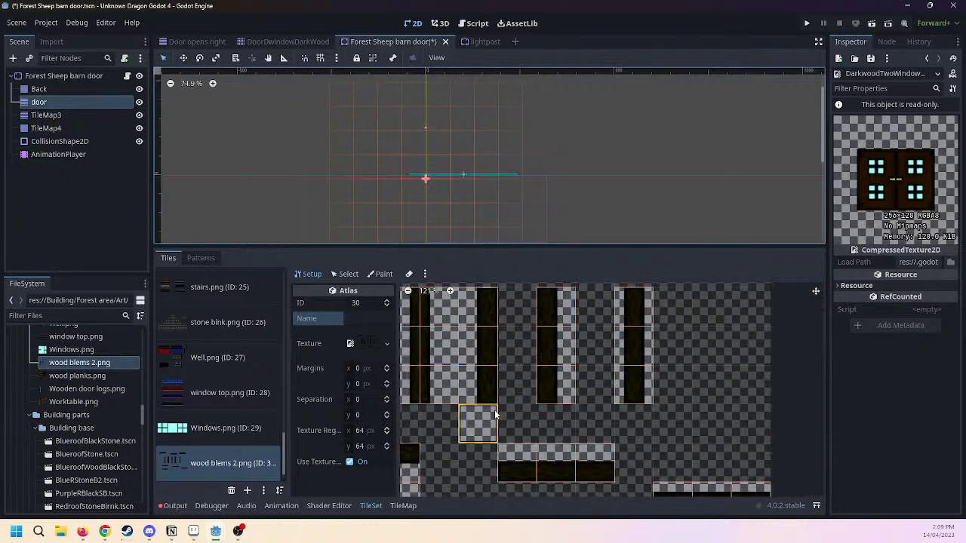
scroll(612, 354, up, 1)
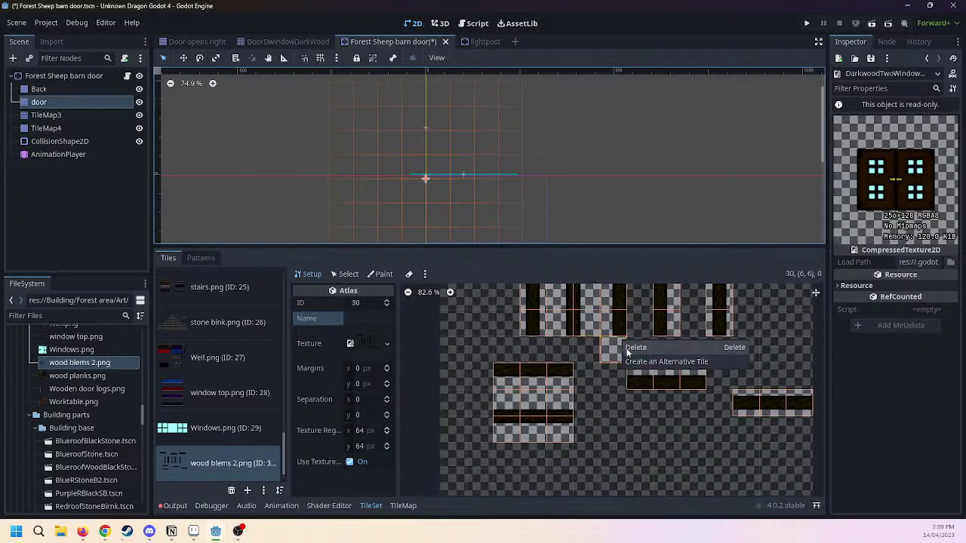
scroll(640, 348, down, 1)
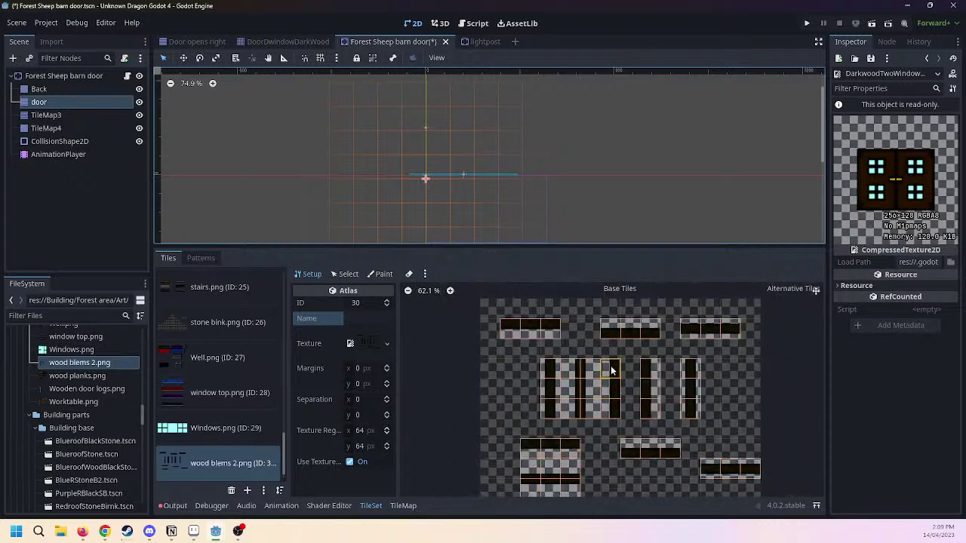
scroll(189, 428, down, 1)
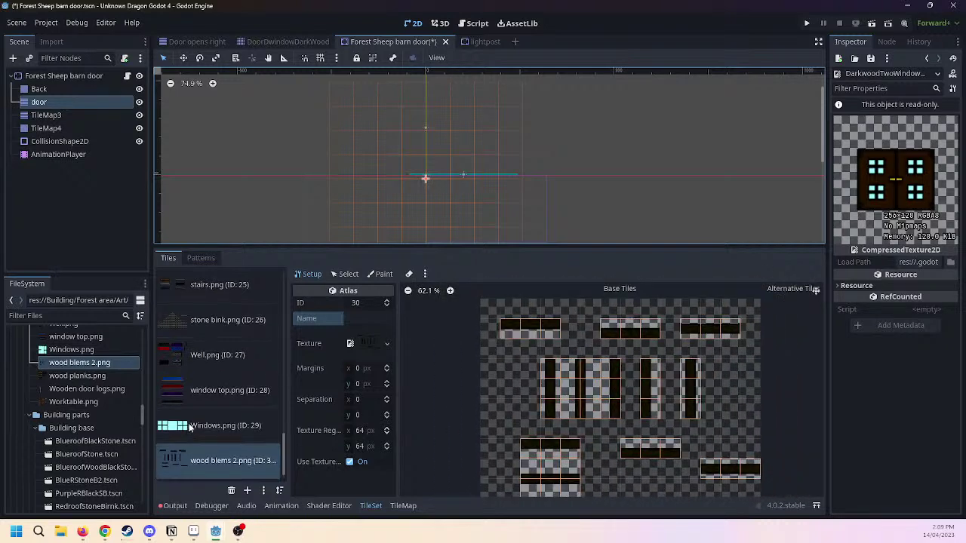
Add wood planks.png to the door node's tile set with automatically created tiles.
click(72, 376)
drag(66, 385, 247, 421)
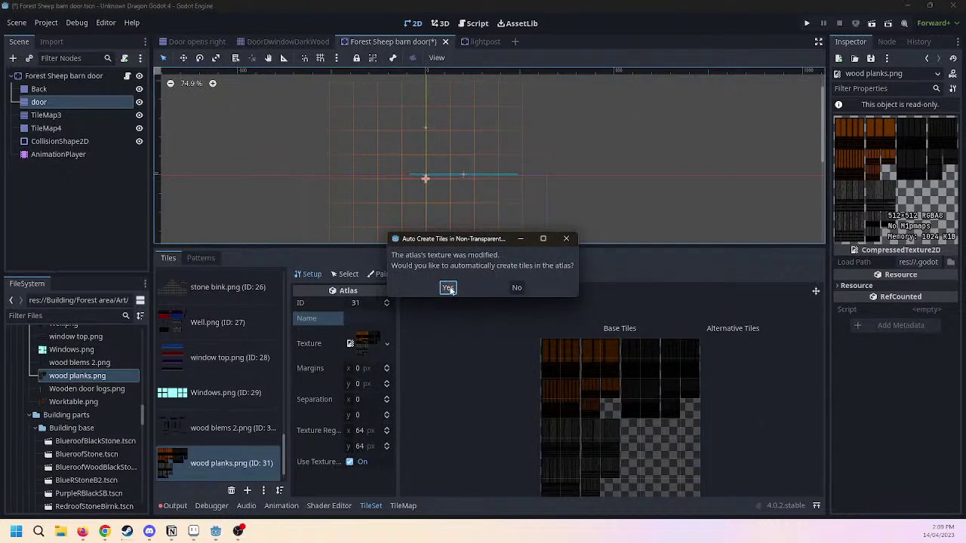
click(449, 288)
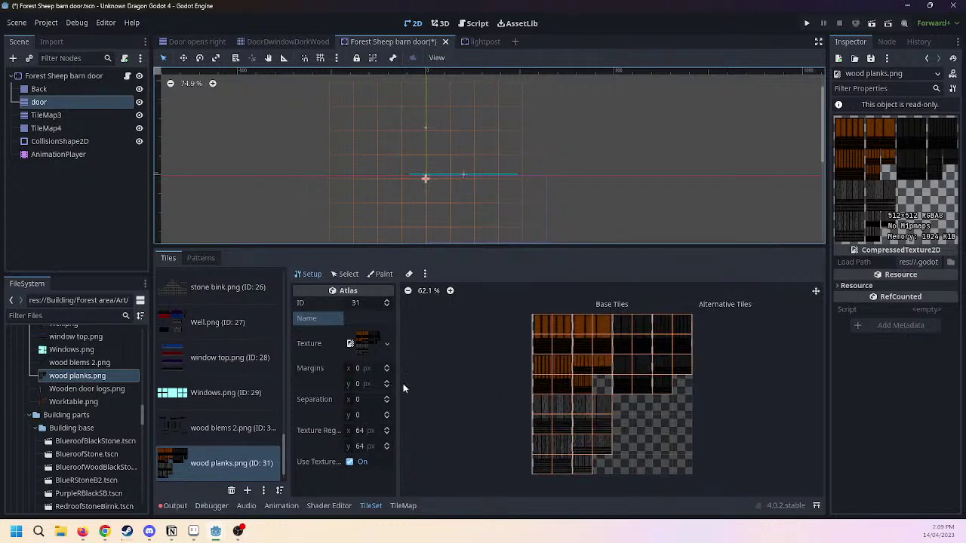
Add Wooden door logs.png to the door node's tile set without creating tiles automatically.
drag(76, 389, 181, 391)
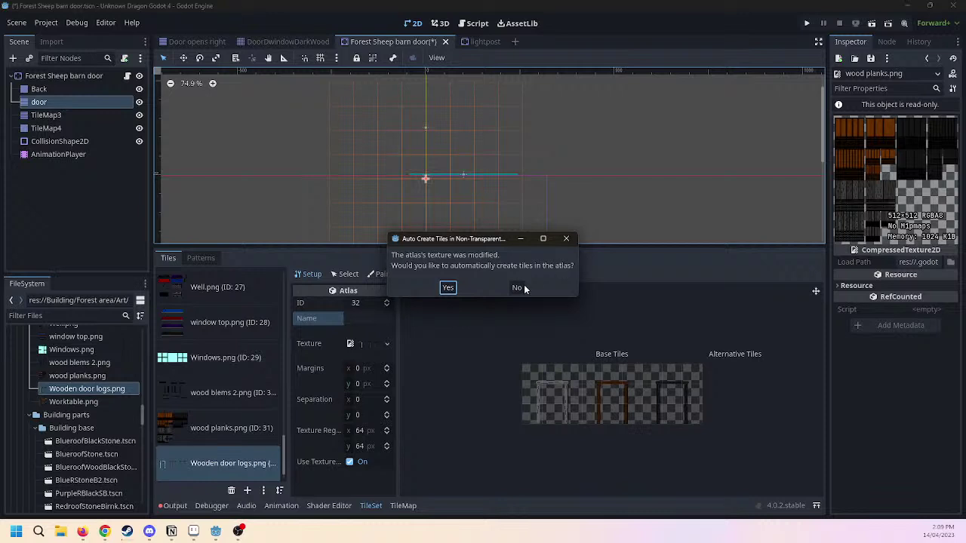
click(567, 239)
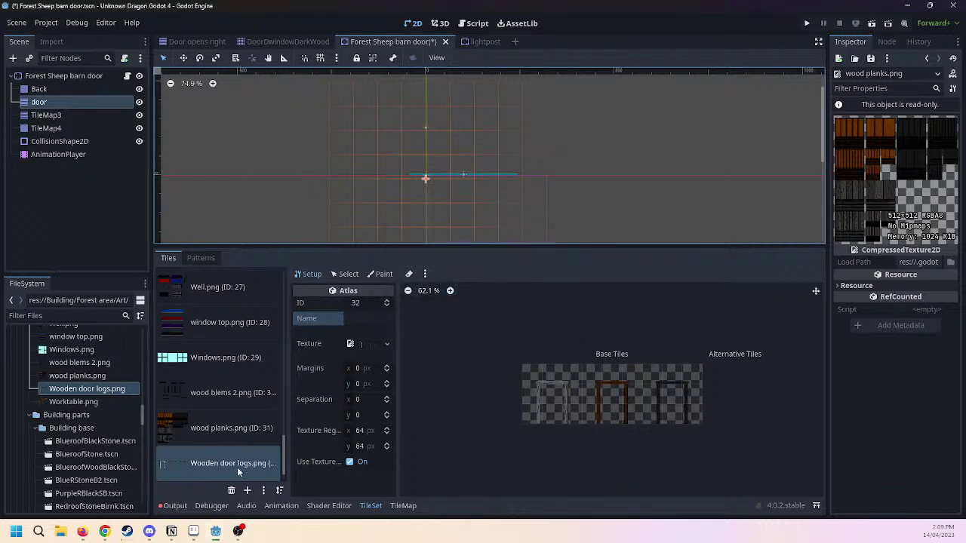
Remove the Wooden door logs.png atlas from the door node's tile set and add Worktable.png with automatically created tiles.
click(231, 490)
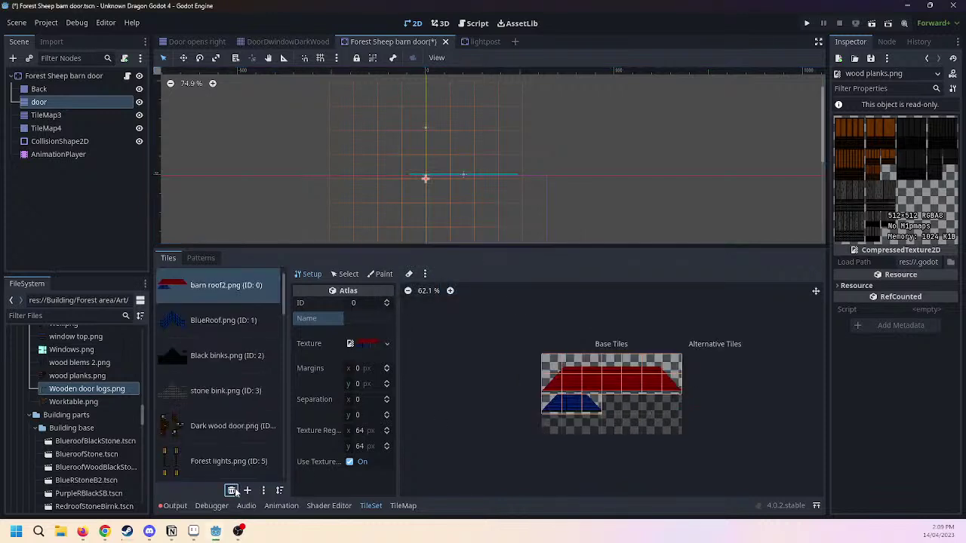
scroll(235, 450, down, 12)
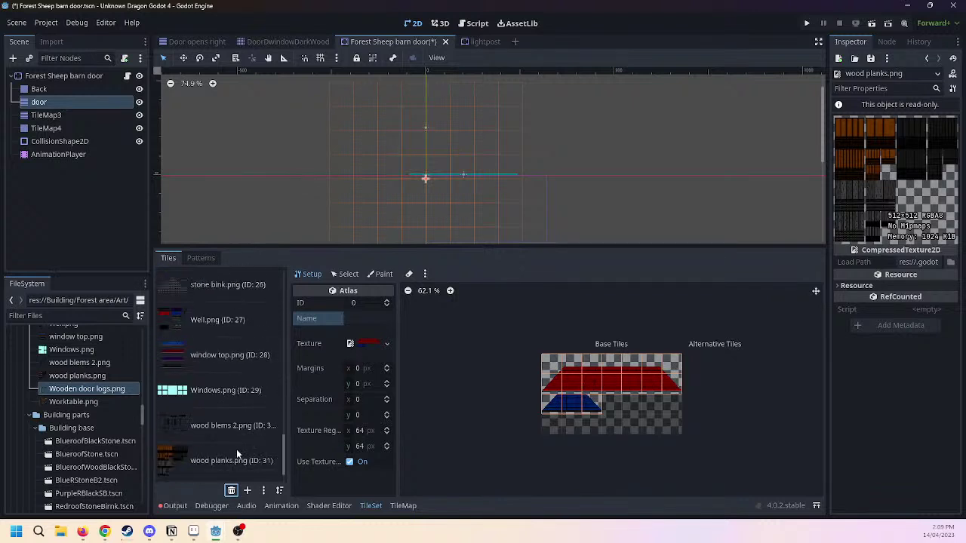
drag(86, 405, 531, 178)
drag(389, 332, 237, 441)
click(449, 288)
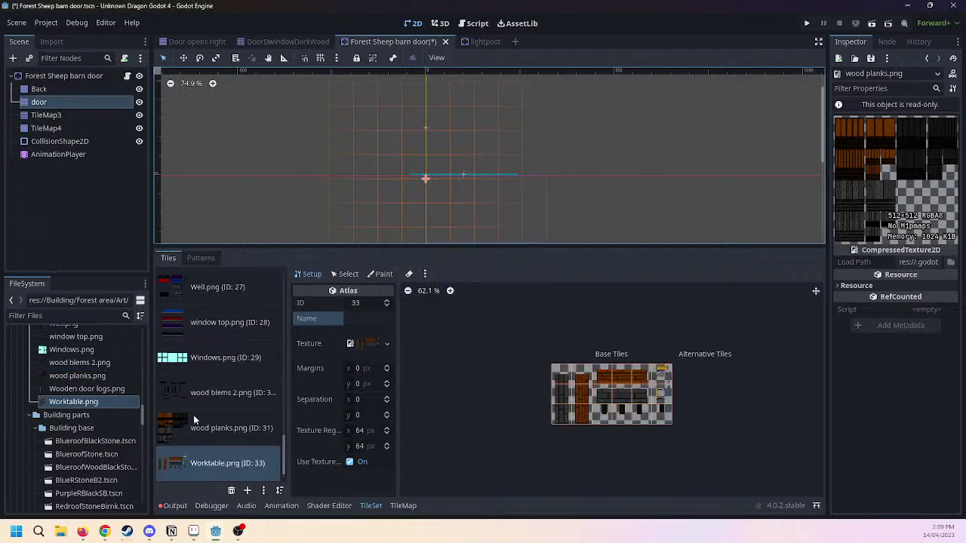
Add big Cates.png from the Art folder to the door node's tile set with automatically created tiles.
scroll(106, 404, down, 5)
scroll(101, 410, up, 10)
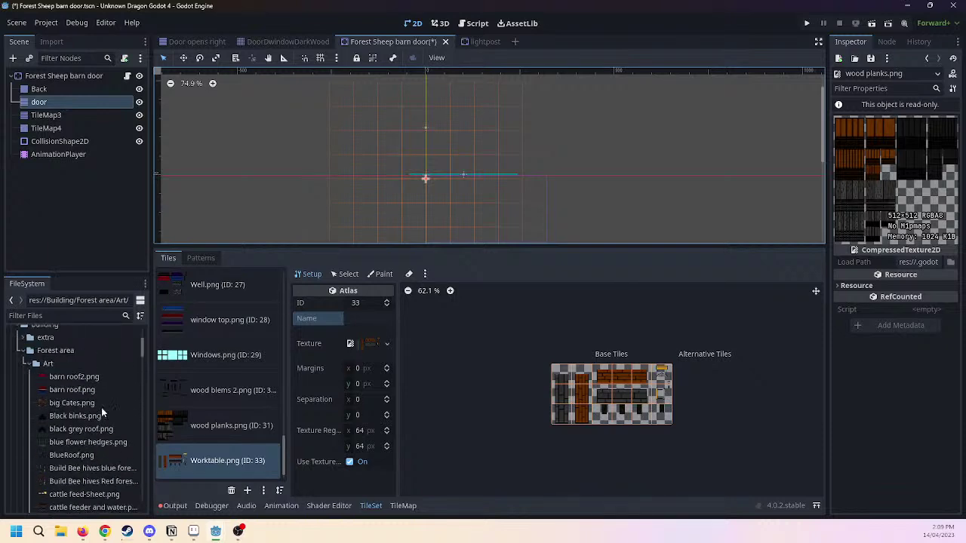
scroll(246, 385, up, 5)
drag(68, 404, 233, 375)
click(447, 287)
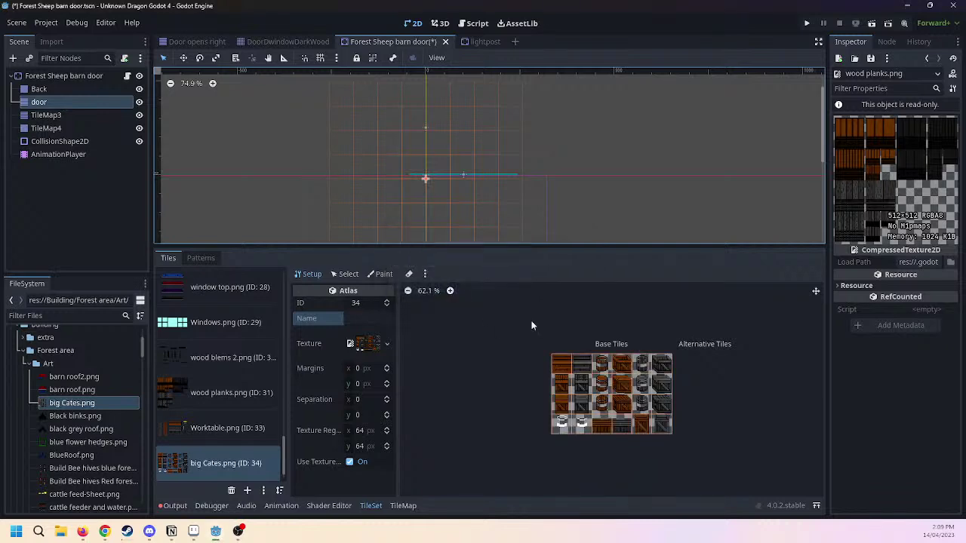
scroll(604, 417, up, 3)
scroll(603, 413, up, 2)
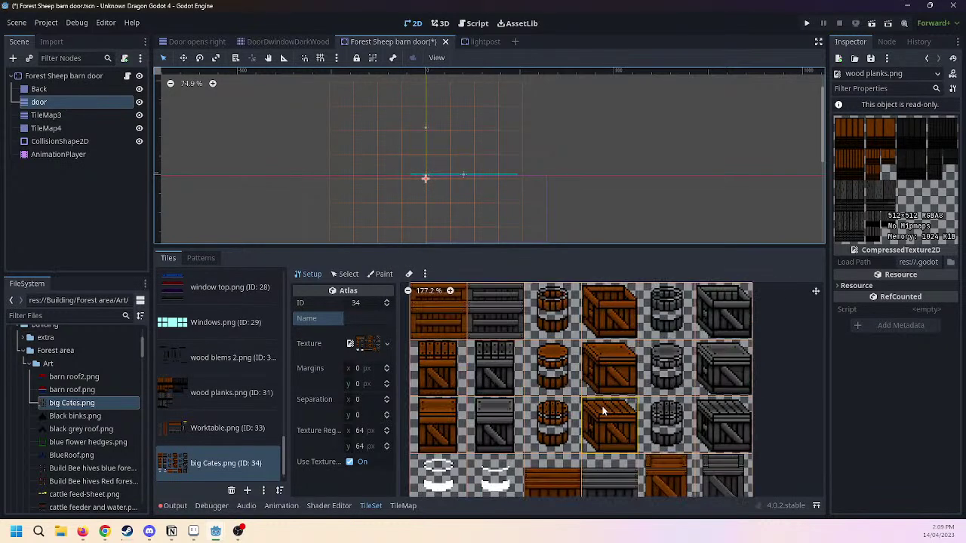
Compare the Art folder's images with the door node's atlas list to find any that are still missing.
mouse_move(72, 416)
mouse_down()
mouse_move(80, 429)
mouse_move(401, 228)
mouse_move(453, 177)
mouse_move(106, 430)
mouse_move(82, 420)
mouse_up()
scroll(188, 399, up, 5)
scroll(188, 399, up, 5)
scroll(134, 425, down, 1)
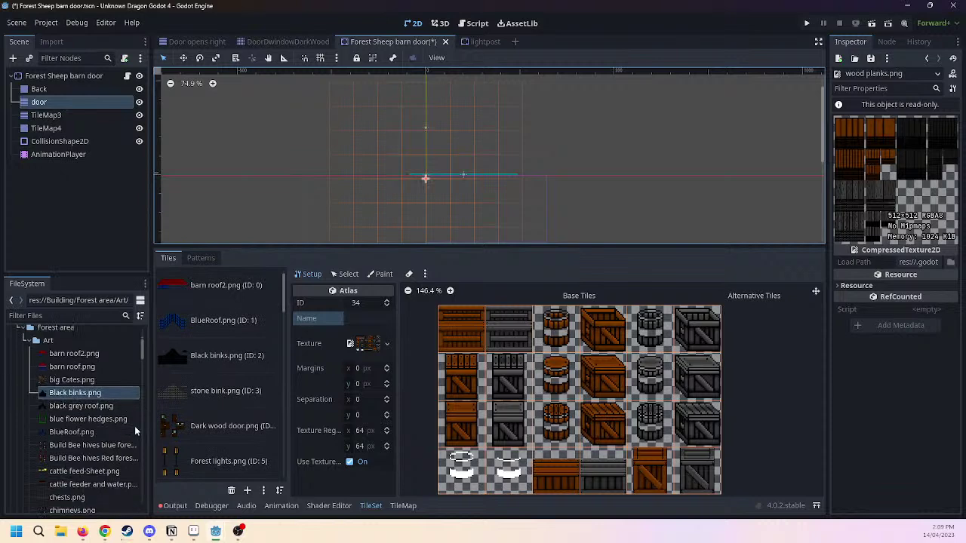
scroll(134, 426, down, 2)
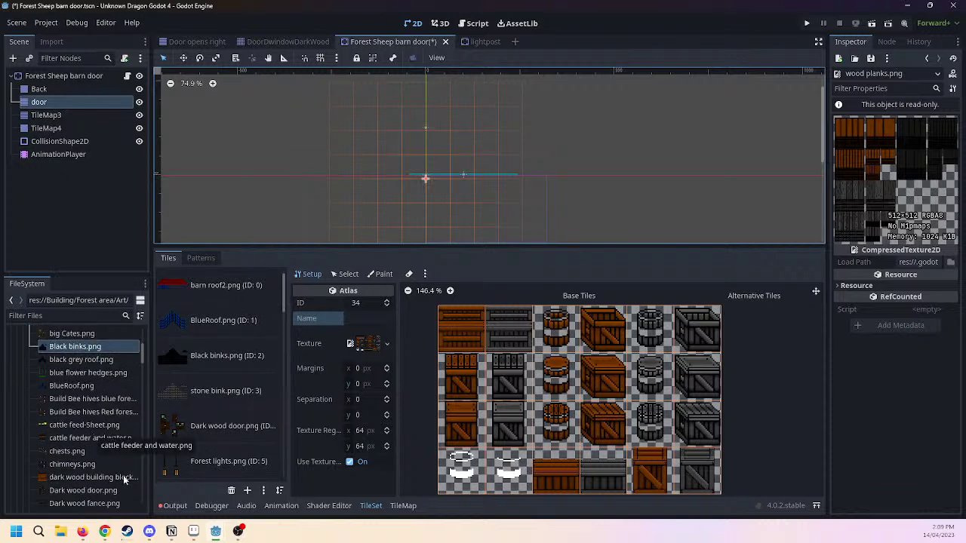
scroll(94, 445, down, 6)
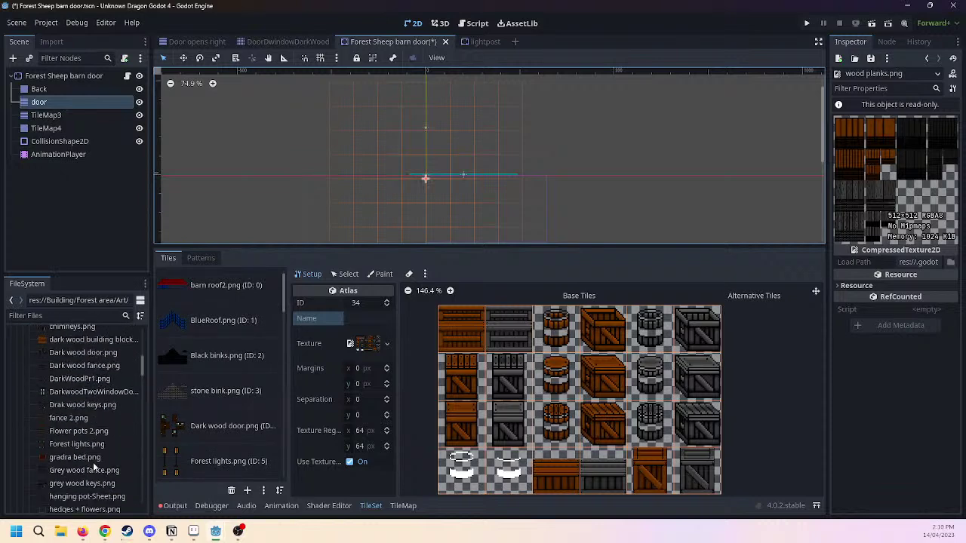
click(77, 101)
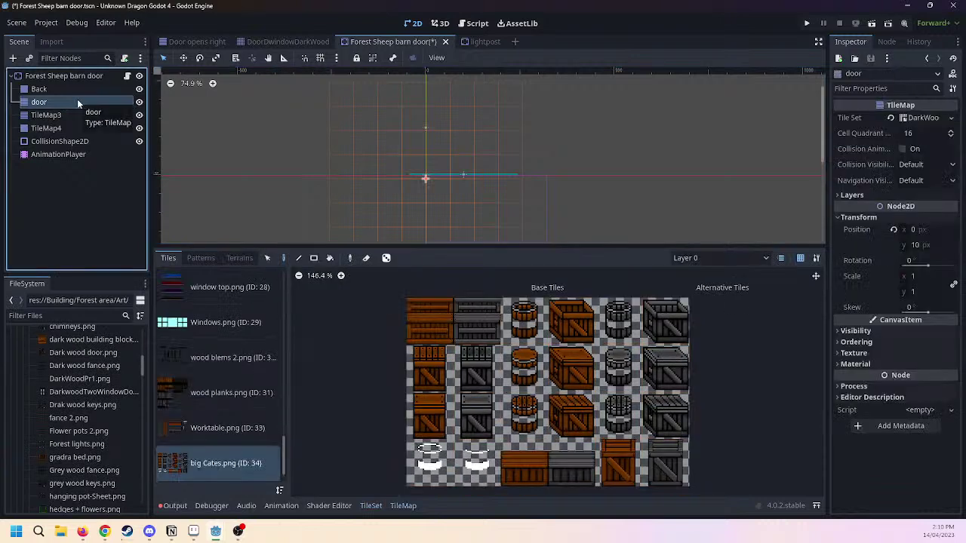
scroll(238, 386, up, 8)
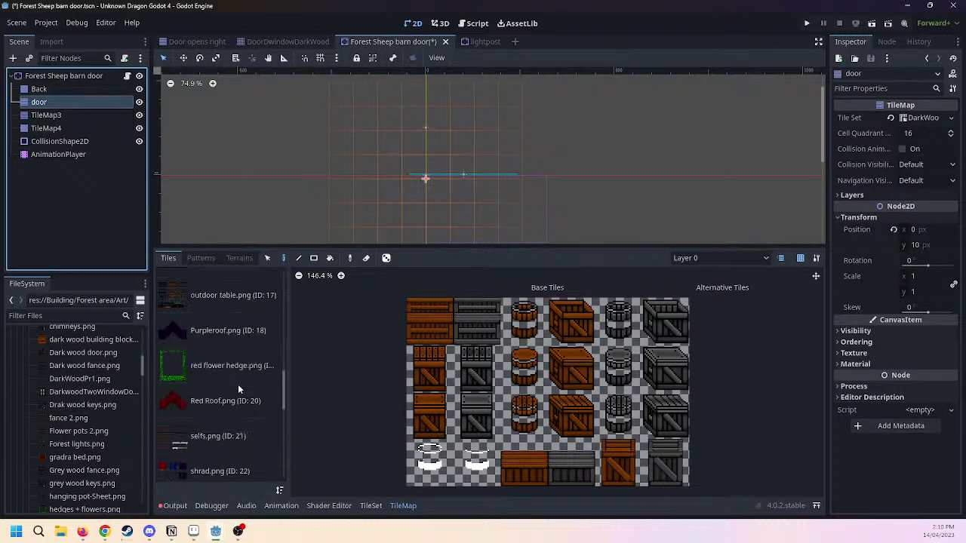
scroll(238, 384, up, 5)
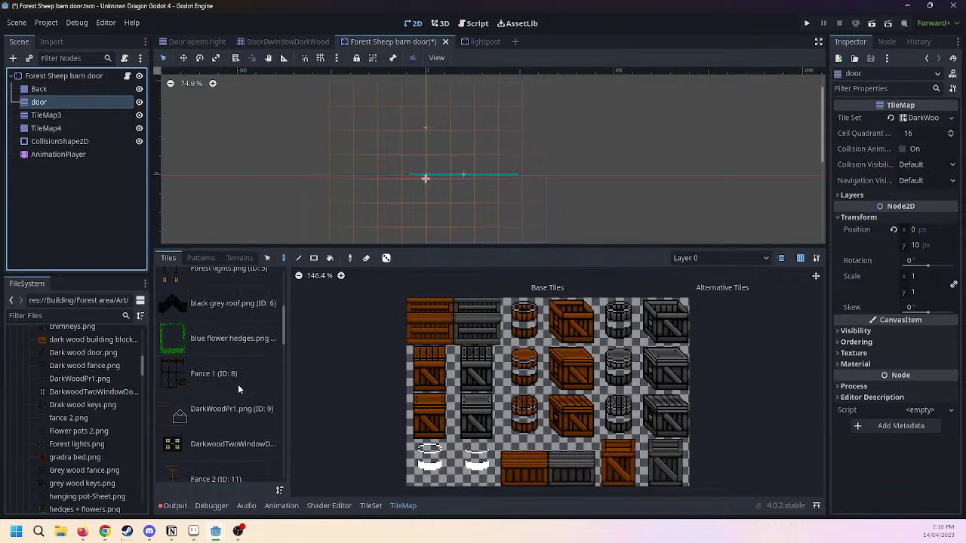
Open the door node's tile set for editing and filter the project files by "do" to find the barn door image.
click(927, 117)
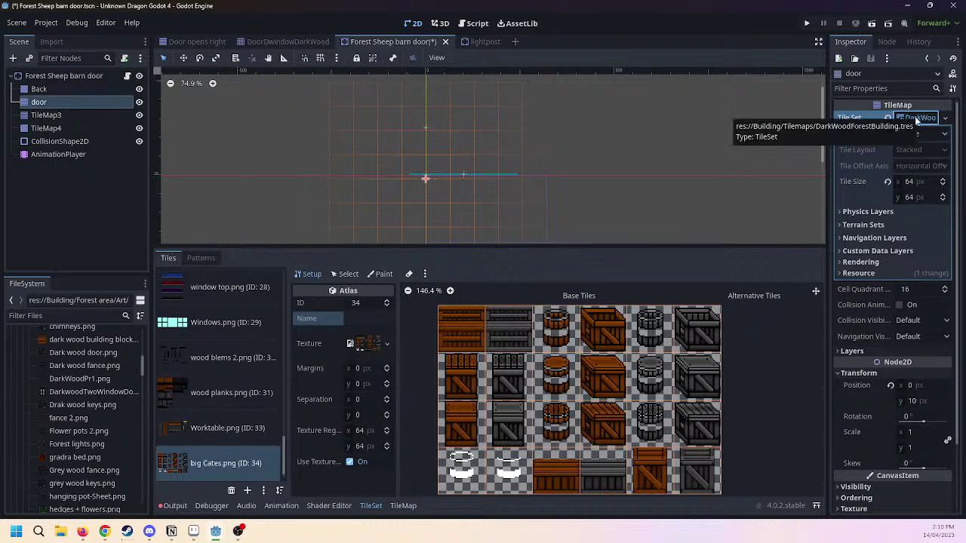
click(92, 75)
click(62, 101)
scroll(83, 397, down, 5)
scroll(82, 397, down, 8)
click(68, 316)
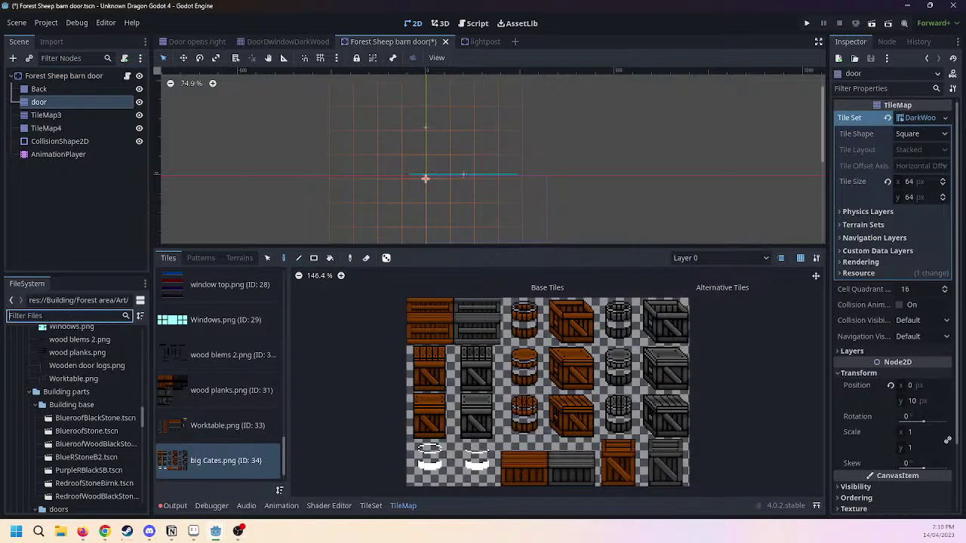
text(do)
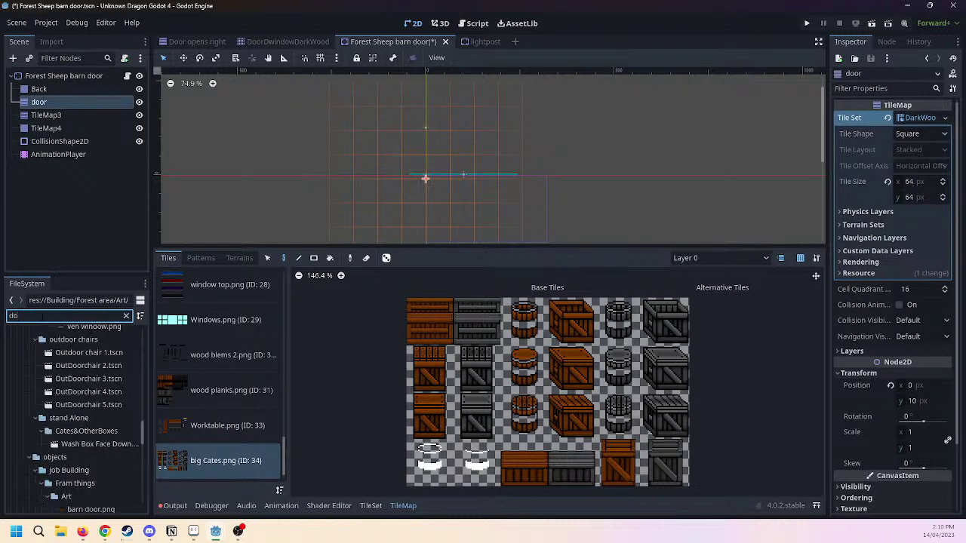
scroll(32, 329, down, 2)
Add barn door.png from the Fram things Art folder to the door node's tile set with automatically created tiles.
drag(90, 440, 212, 447)
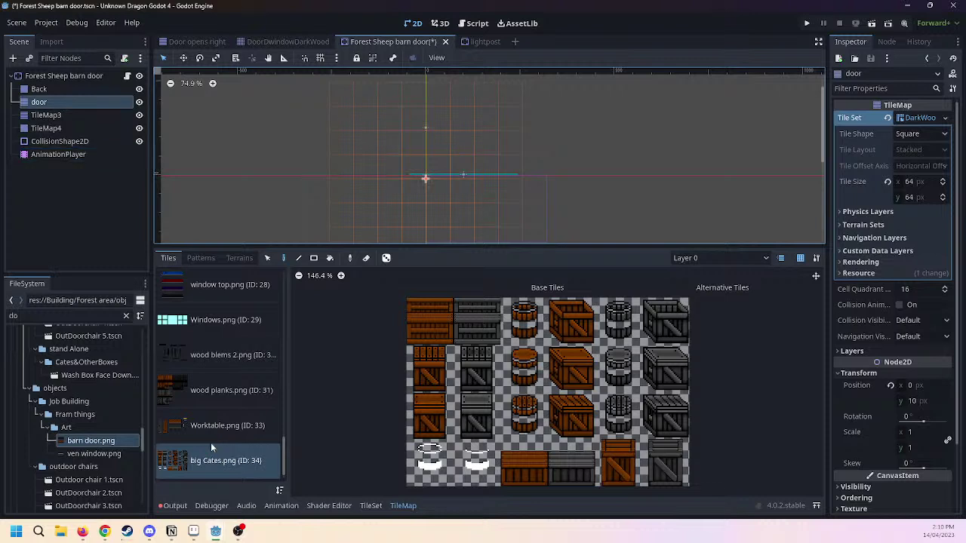
scroll(200, 415, up, 2)
scroll(201, 415, down, 2)
mouse_move(80, 444)
mouse_down()
mouse_move(212, 437)
mouse_move(54, 457)
mouse_move(157, 405)
mouse_move(106, 442)
mouse_move(76, 439)
mouse_move(256, 445)
mouse_move(276, 420)
mouse_up()
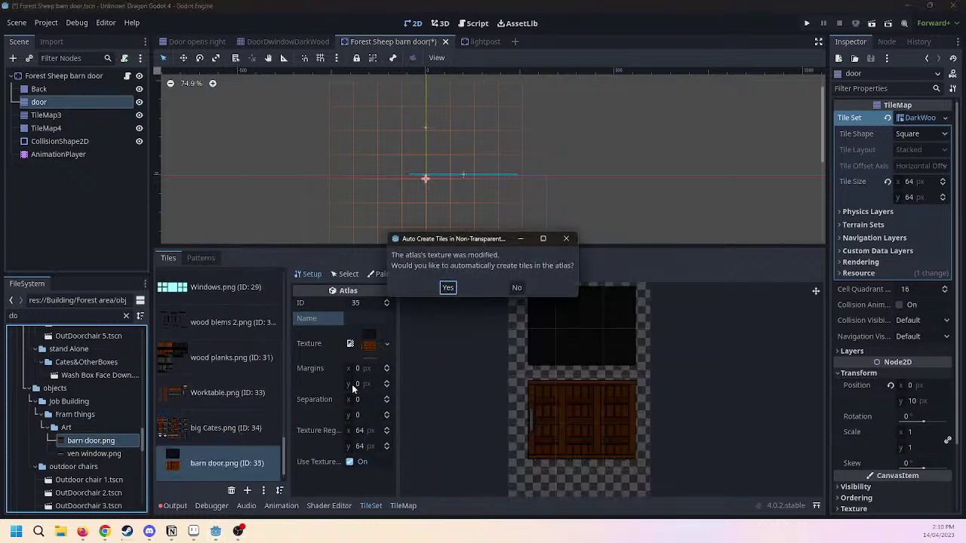
click(451, 292)
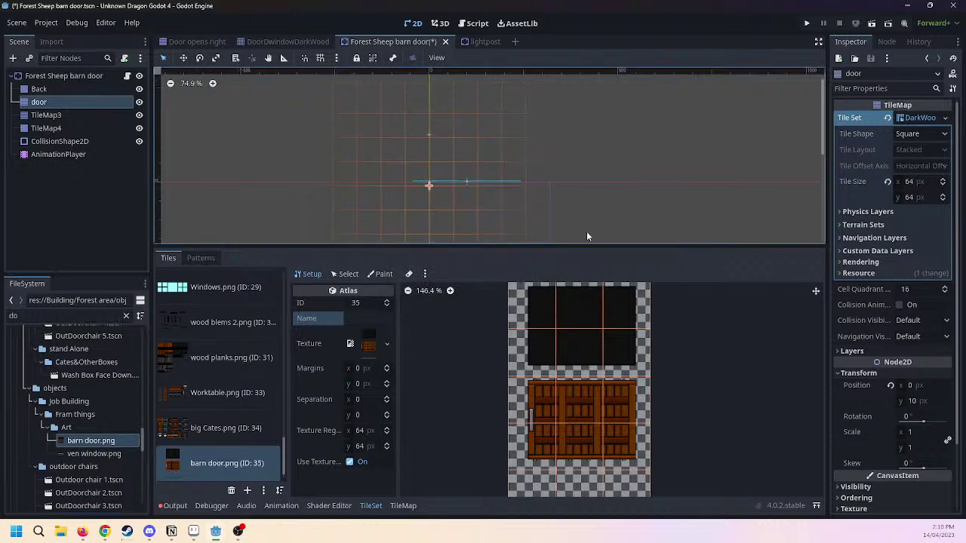
scroll(570, 347, up, 5)
scroll(617, 185, up, 1)
scroll(293, 140, up, 4)
click(52, 114)
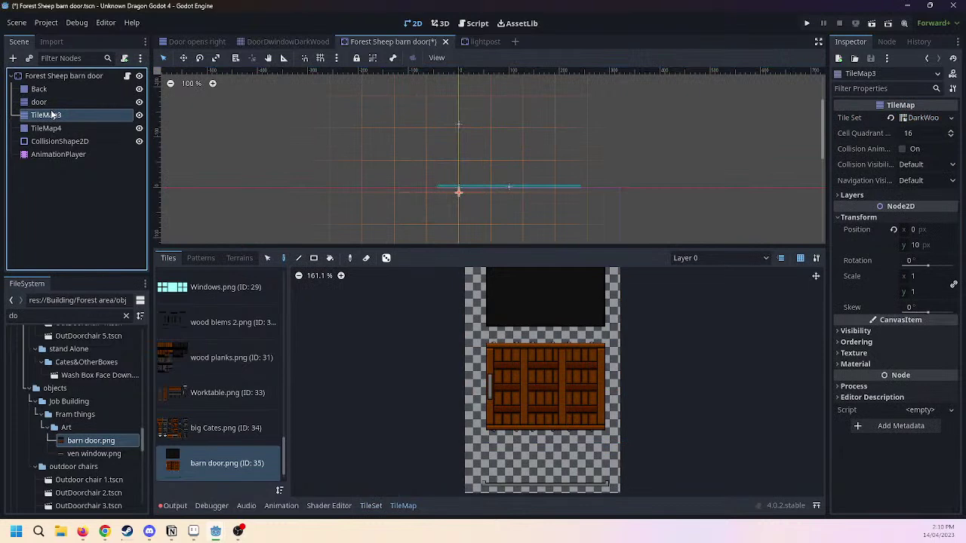
click(39, 102)
scroll(500, 161, up, 4)
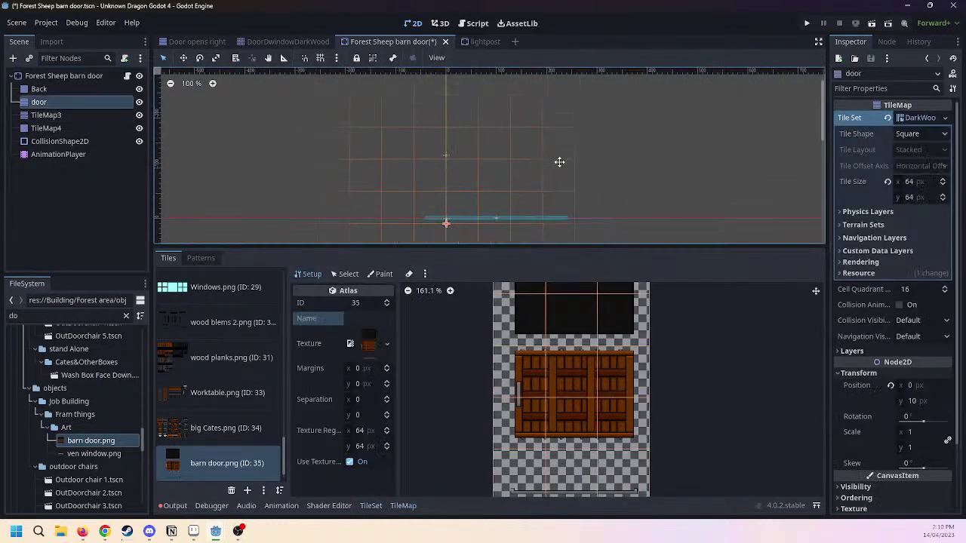
middle_drag(647, 162, 578, 153)
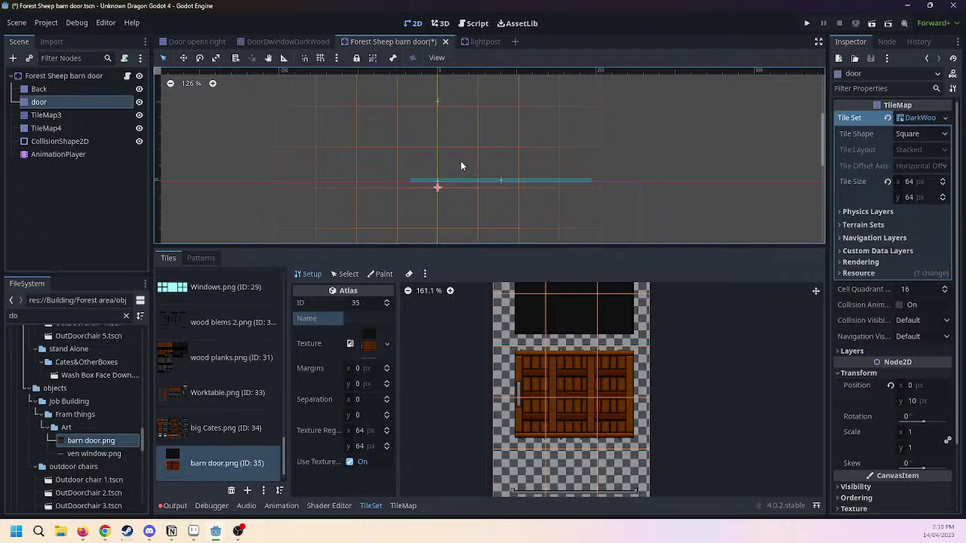
Delete the TileMap3 and TileMap4 nodes from the barn door scene.
click(46, 115)
shift+click(57, 128)
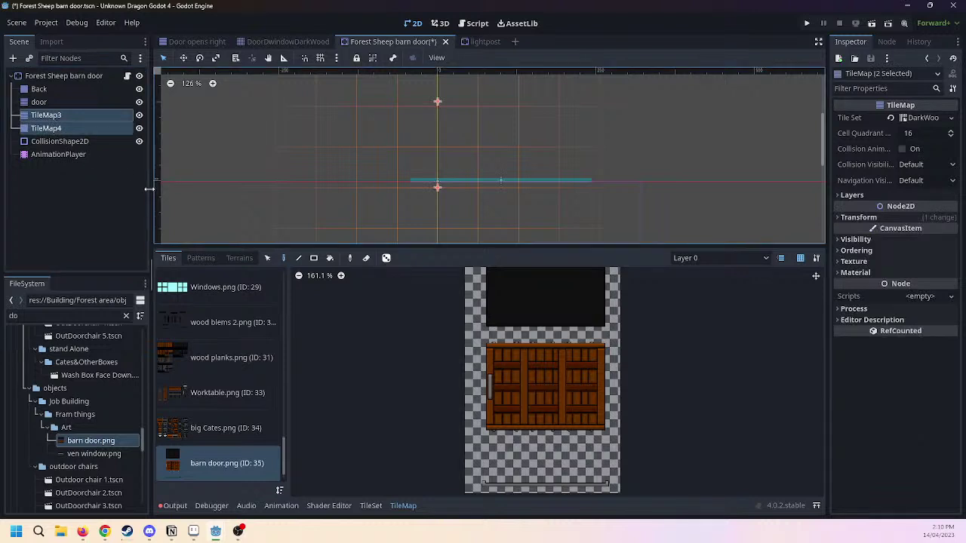
right_click(68, 116)
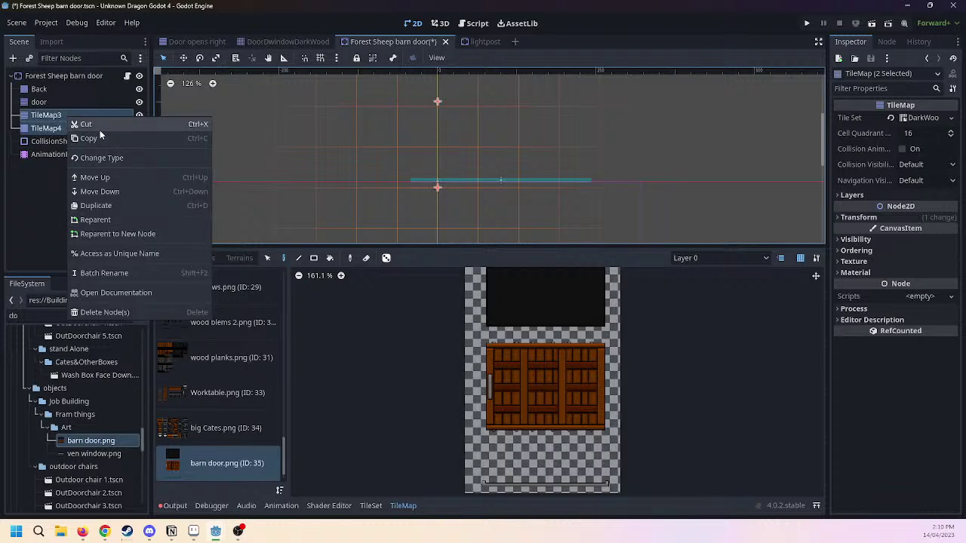
click(125, 312)
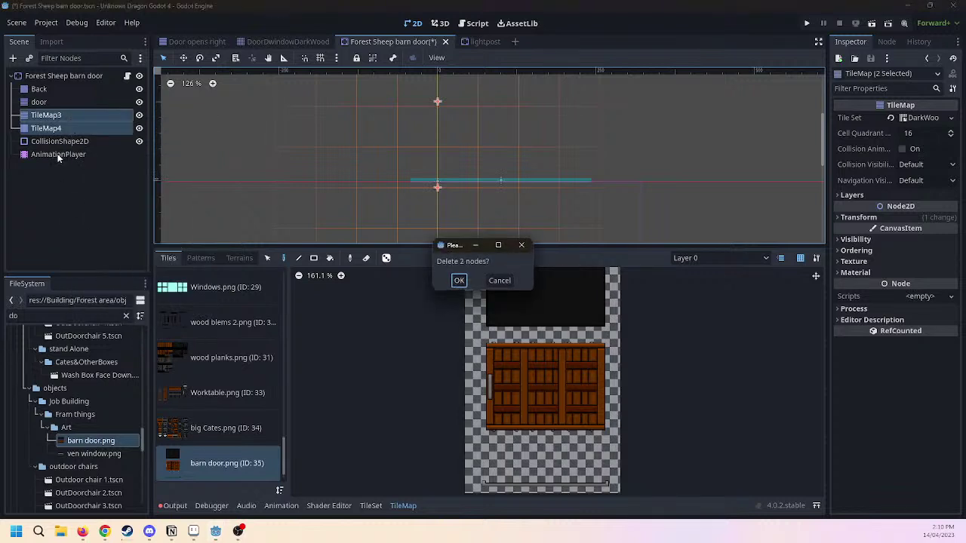
click(458, 280)
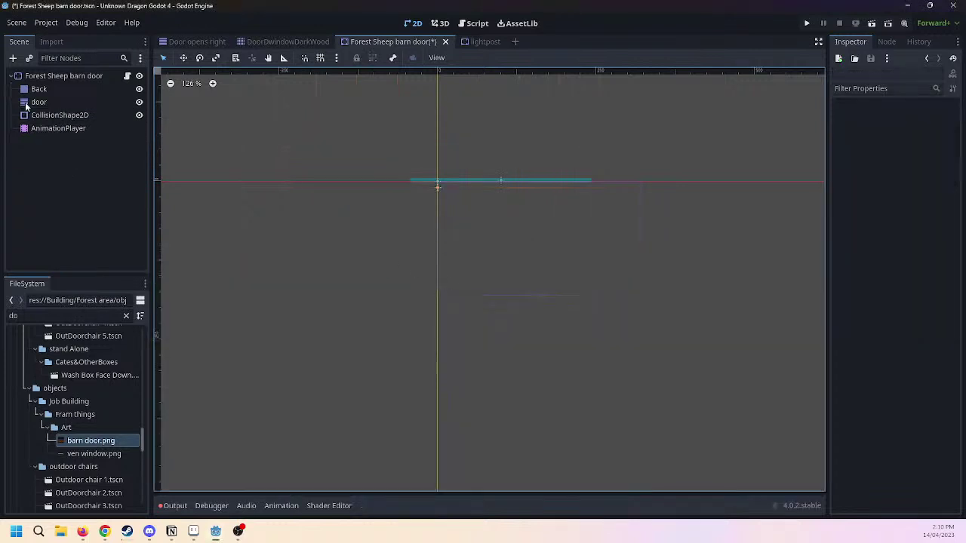
Remove the physics layer from the door node's tile set.
click(31, 103)
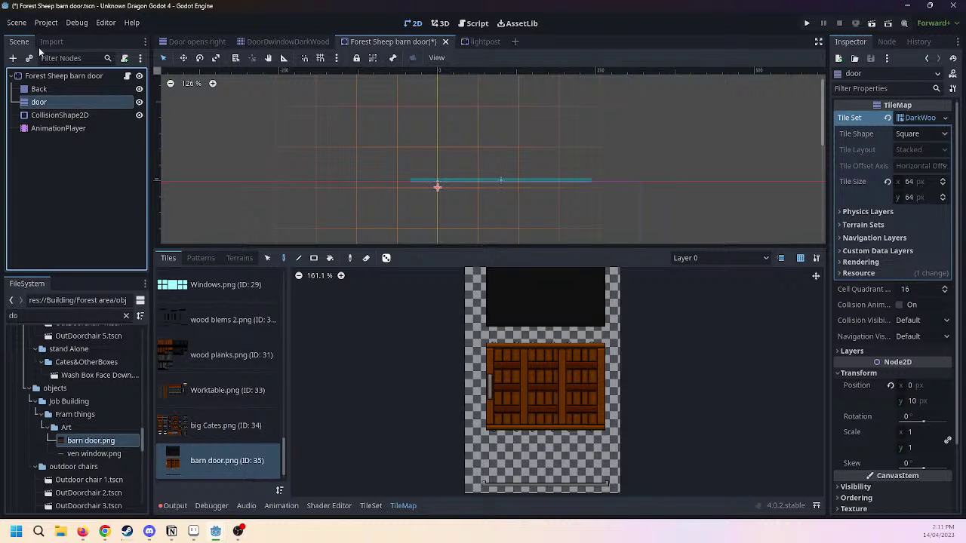
click(39, 89)
scroll(433, 127, right, 1)
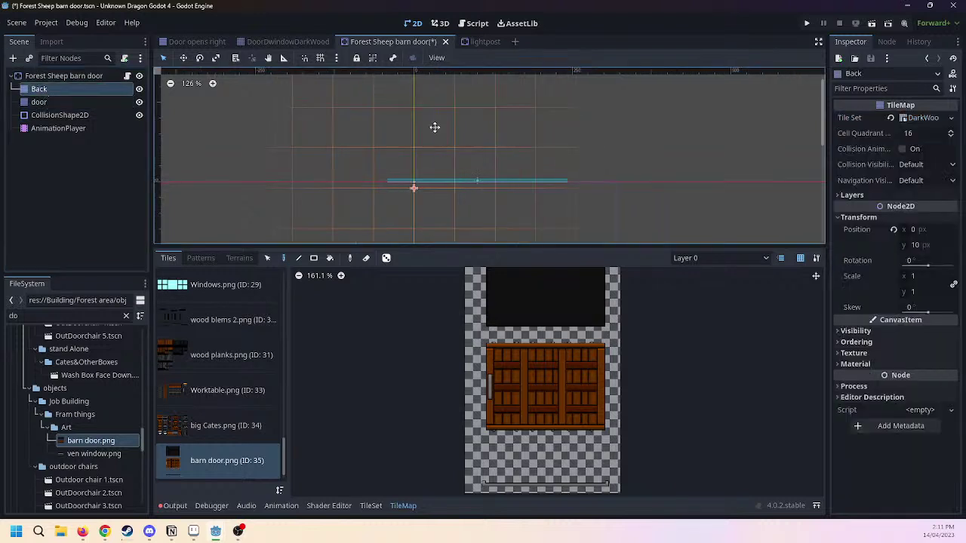
click(39, 102)
scroll(466, 145, up, 1)
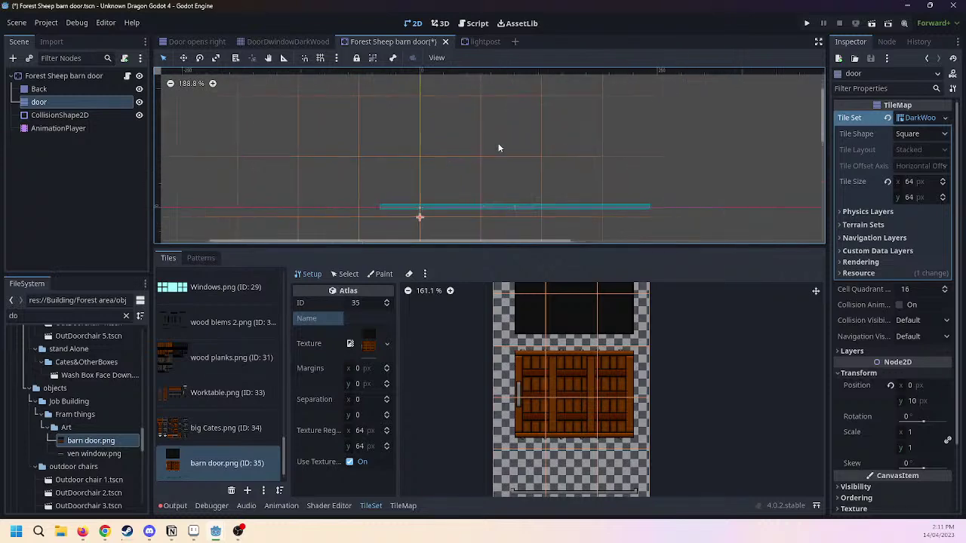
scroll(553, 332, down, 2)
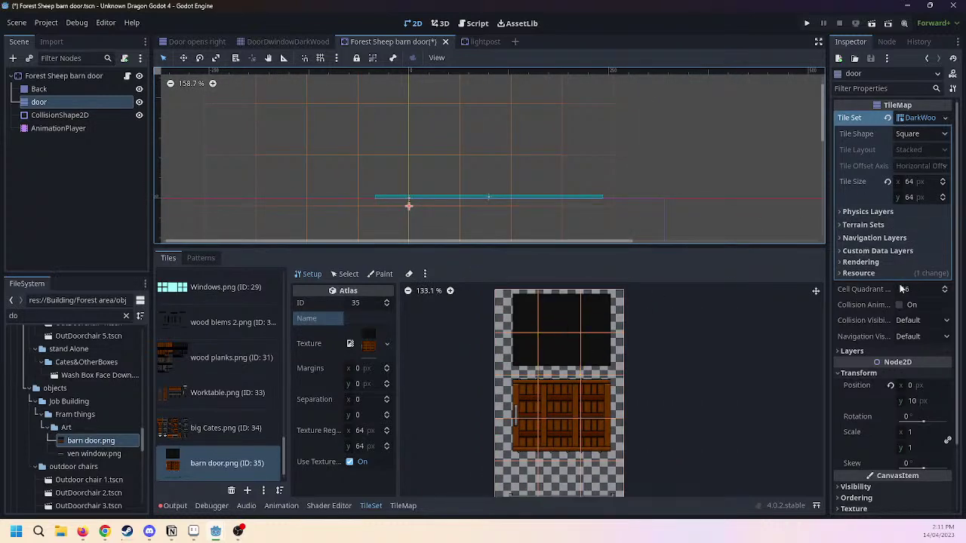
click(875, 212)
click(883, 230)
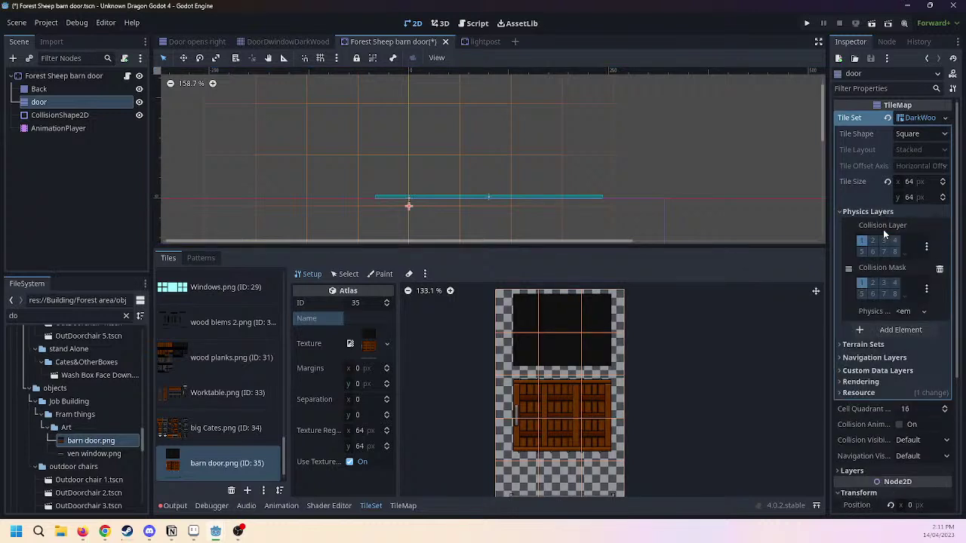
click(940, 269)
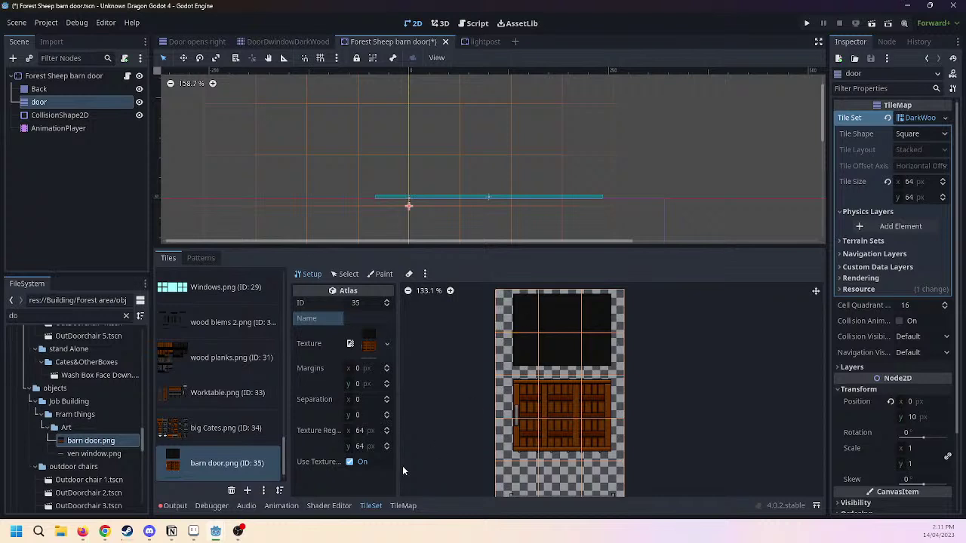
Switch the door node to tile painting and check the tile set's navigation layers.
click(407, 506)
click(882, 254)
click(881, 254)
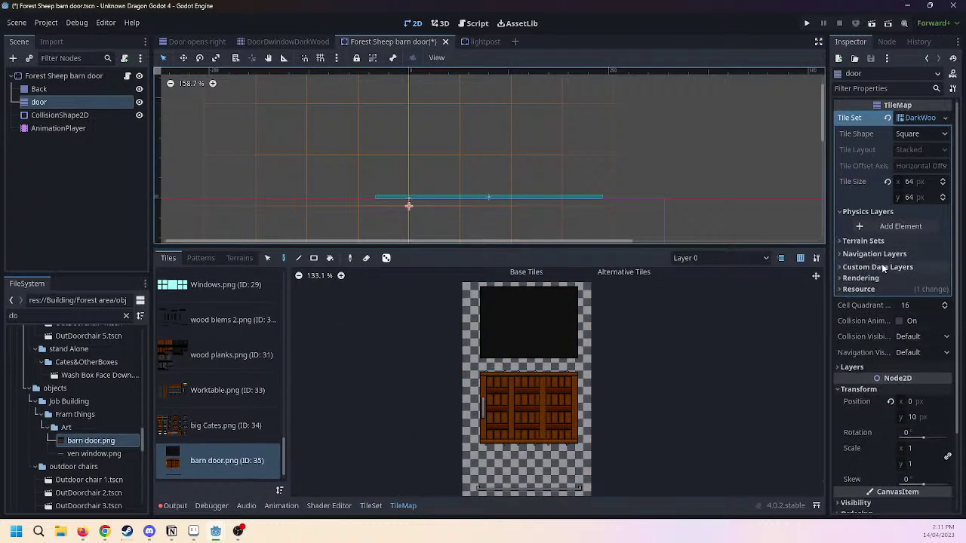
click(884, 255)
click(885, 255)
click(887, 256)
click(887, 258)
Name the door TileMap's existing layer Background.
scroll(888, 258, down, 3)
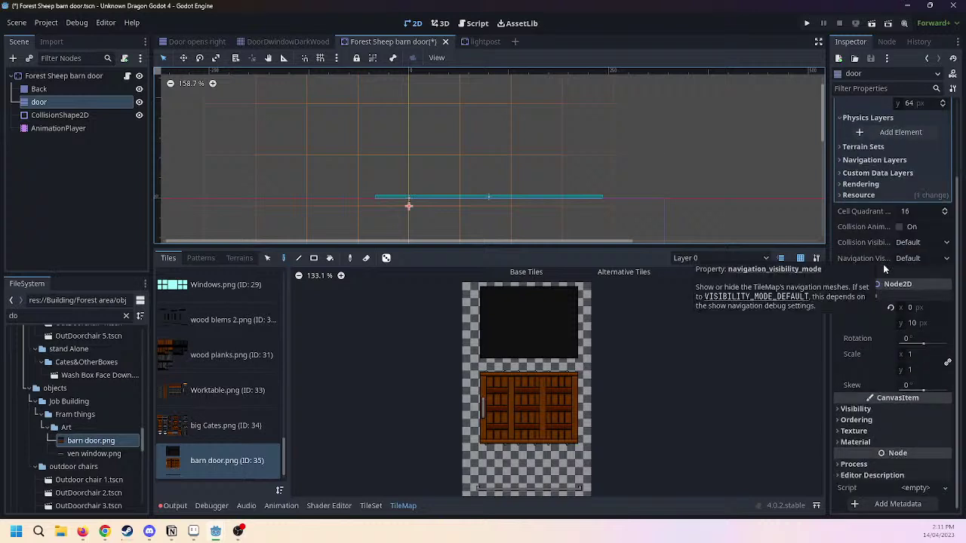
click(852, 273)
click(912, 287)
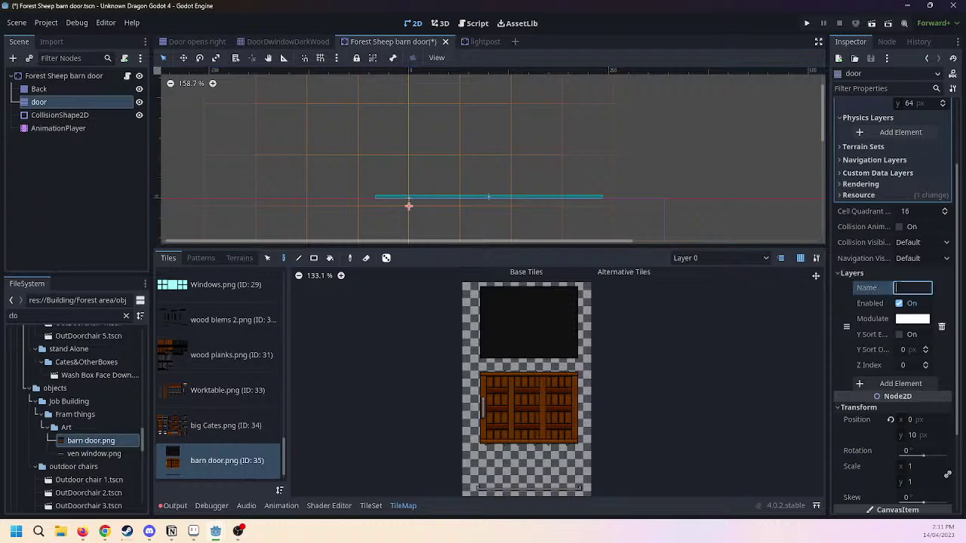
text(B)
text(ackgr)
text(ound)
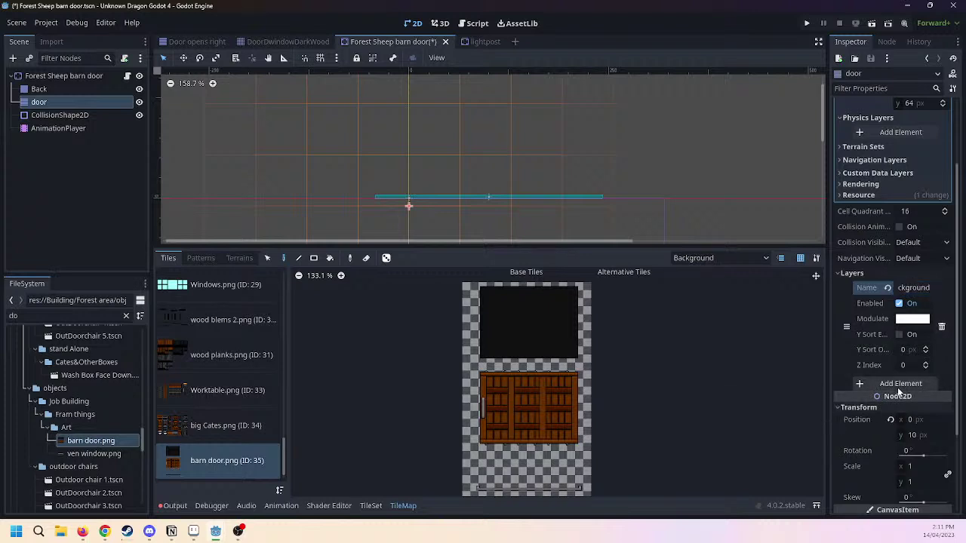
Add a second layer to the door TileMap and name it Forground.
click(868, 384)
click(915, 384)
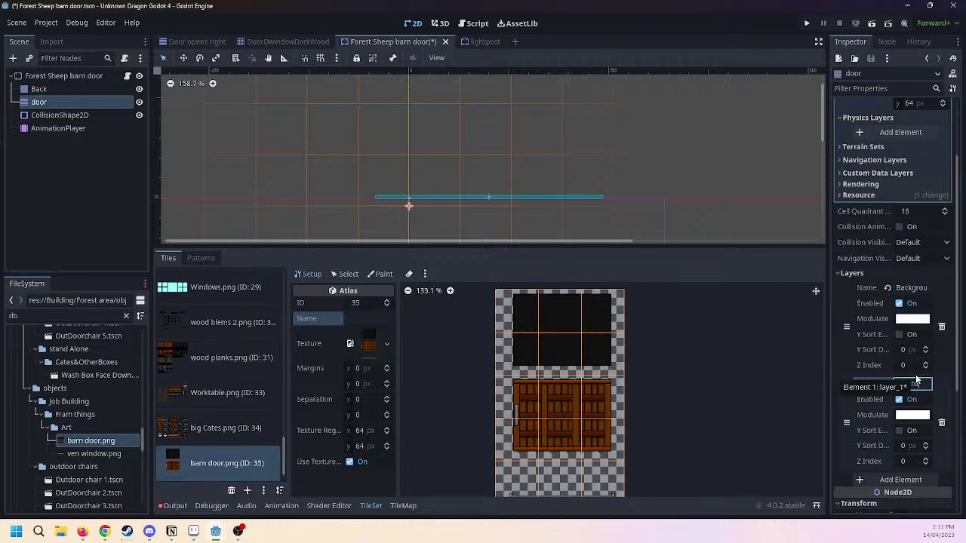
text(d)
key(Return)
click(914, 383)
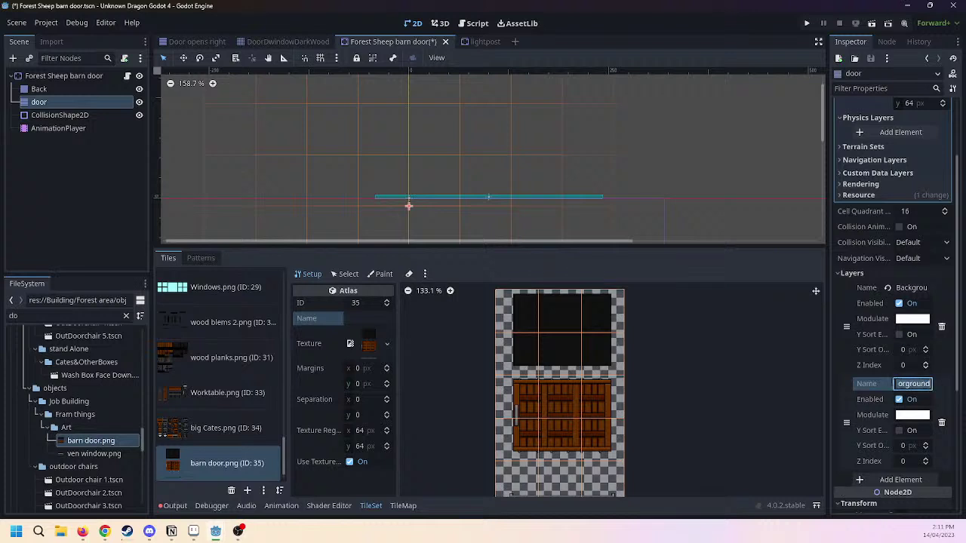
click(899, 383)
text(f)
key(BackSpace)
text(F)
Add a third layer named Middle to the door TileMap and place it between Background and Forground.
scroll(870, 376, down, 2)
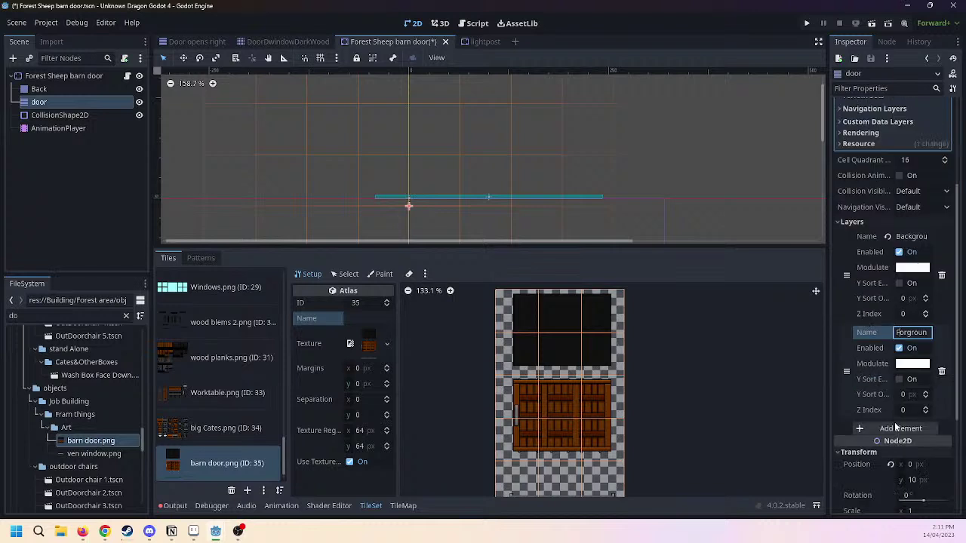
click(879, 429)
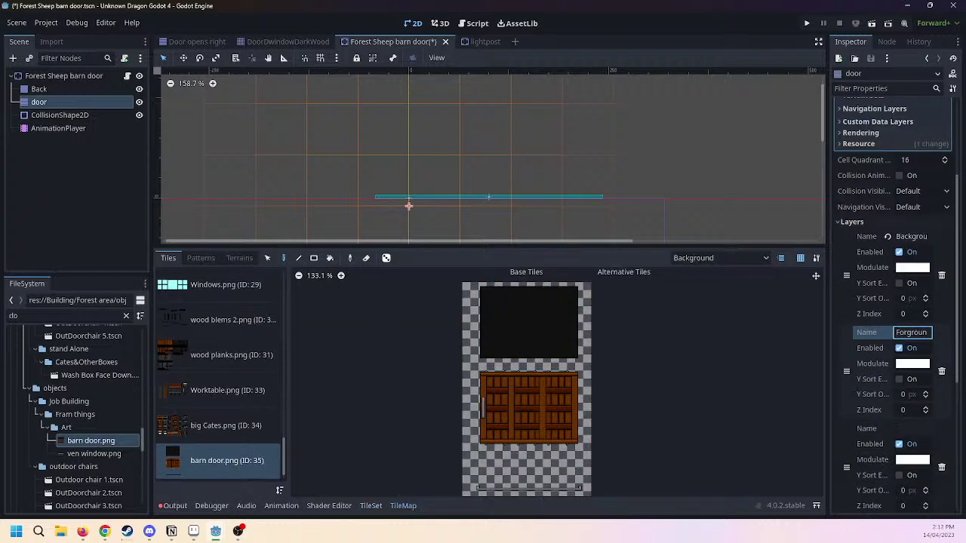
click(909, 428)
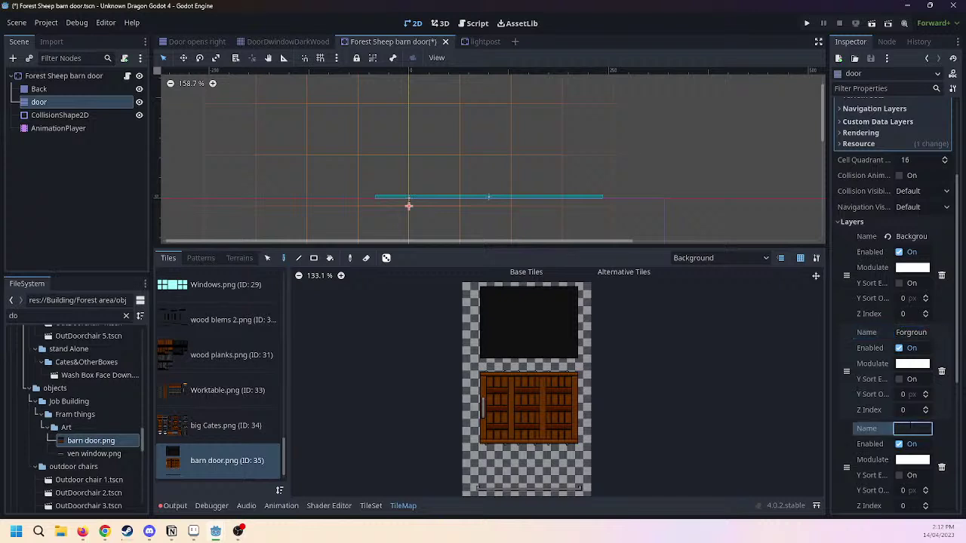
key(Return)
drag(846, 468, 857, 347)
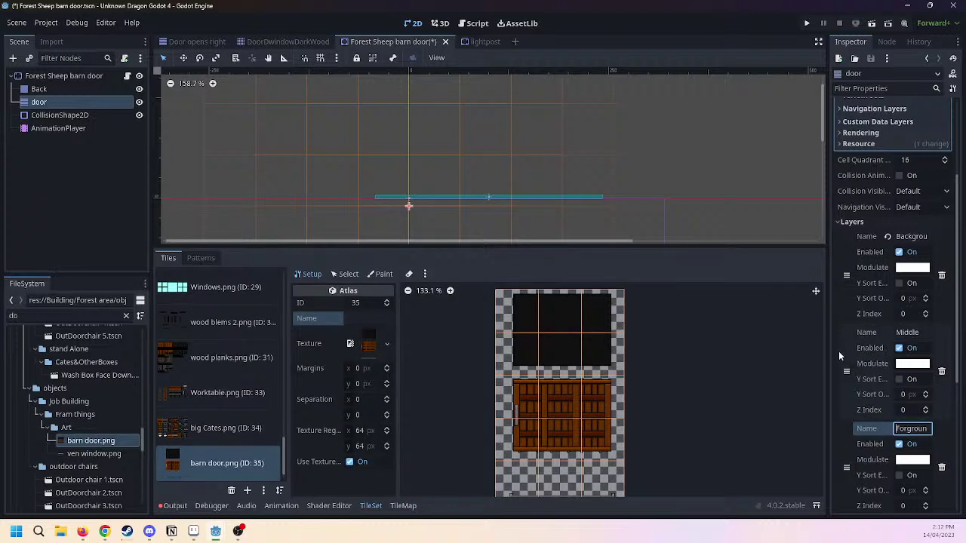
Try painting the six black backdrop tiles of barn door.png on the door node's Background layer, and undo it.
scroll(620, 206, up, 1)
scroll(609, 188, down, 1)
scroll(407, 203, up, 1)
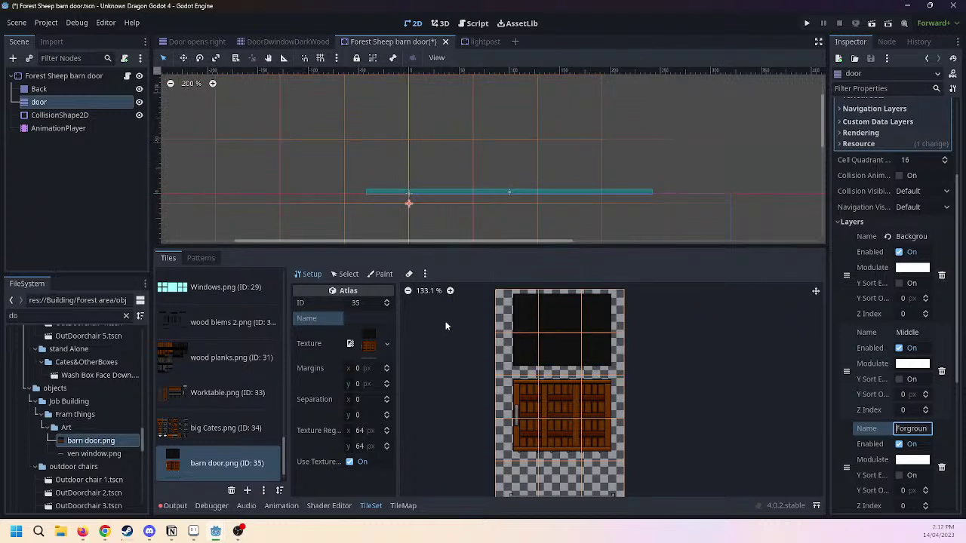
click(402, 506)
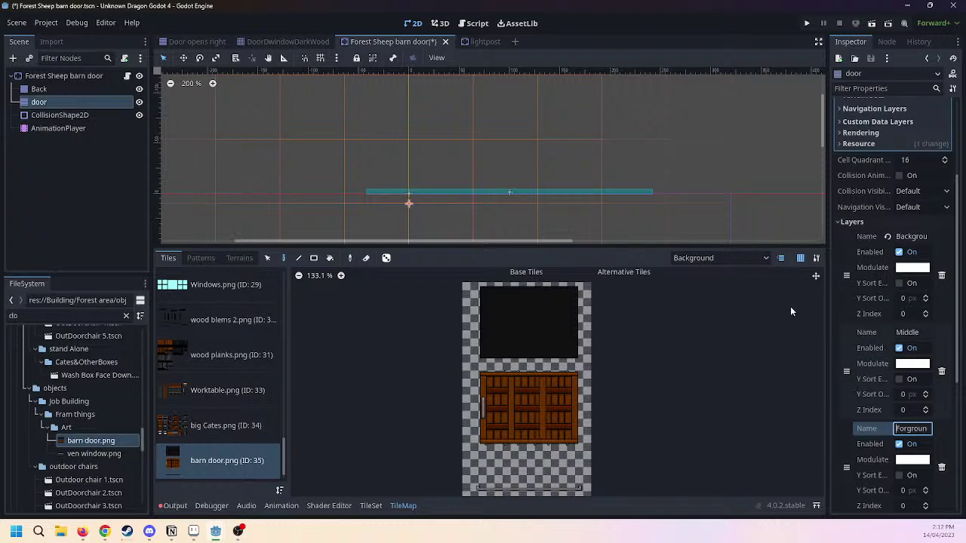
drag(483, 290, 570, 352)
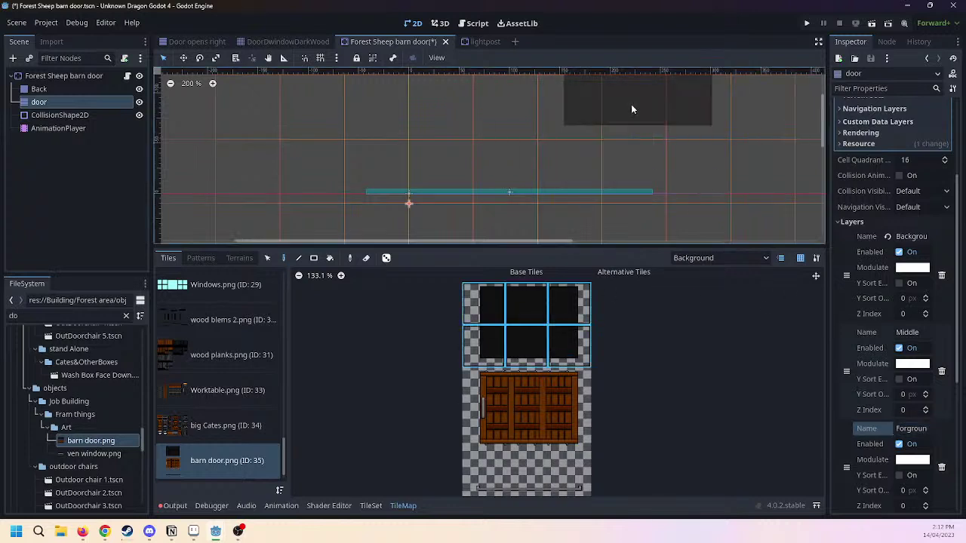
scroll(578, 159, down, 2)
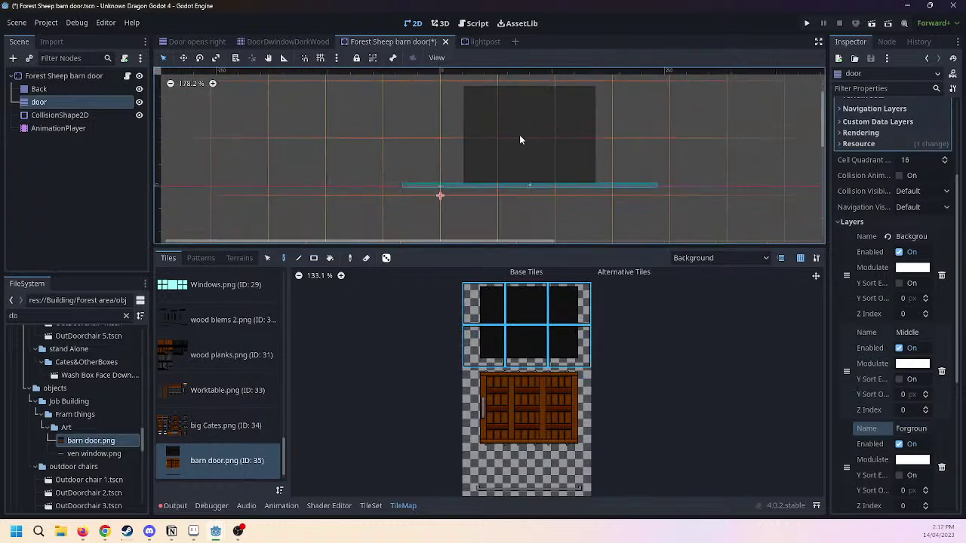
click(463, 139)
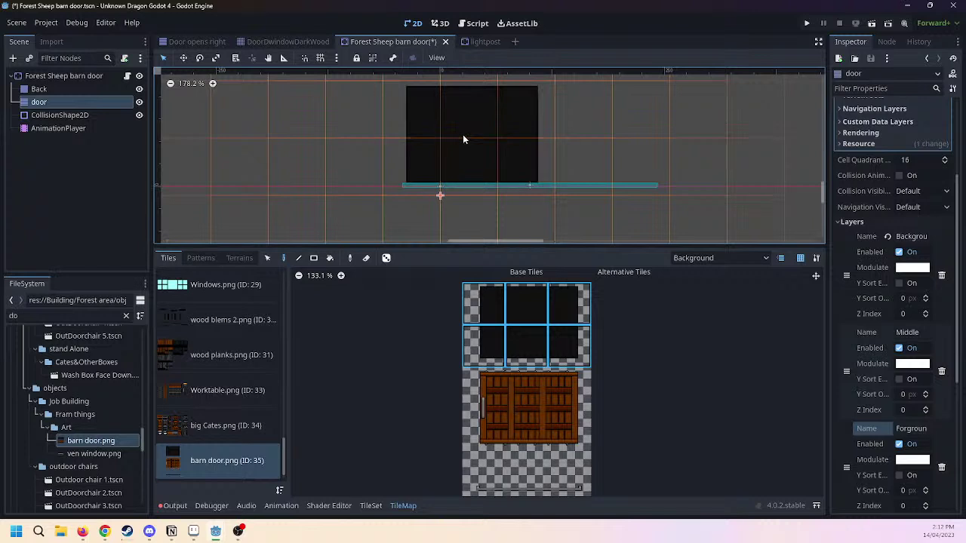
middle_drag(463, 139, 513, 163)
scroll(506, 180, down, 1)
key(ctrl+z)
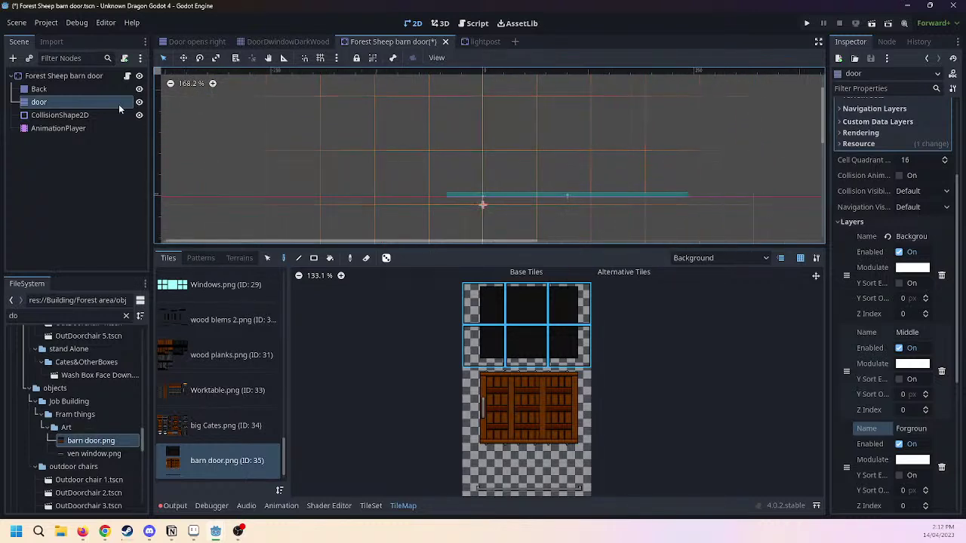
Paint the six black backdrop tiles from barn door.png on the Back node, just above the collision strip.
click(77, 90)
drag(473, 292, 576, 351)
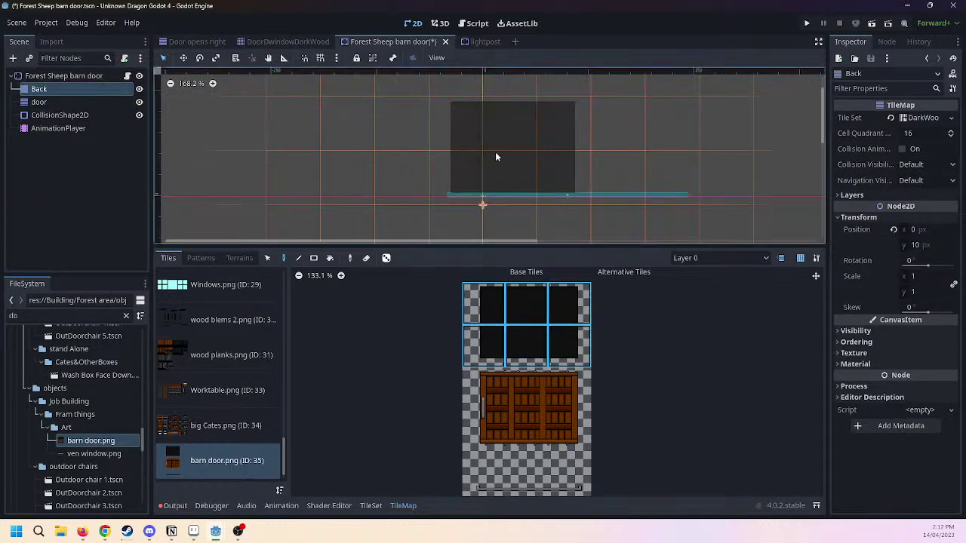
click(496, 154)
click(38, 102)
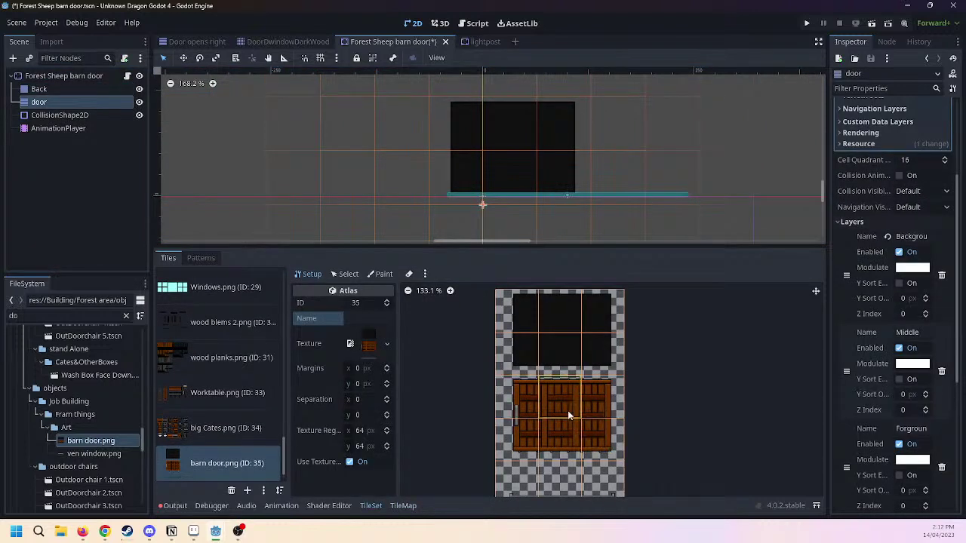
scroll(530, 390, up, 1)
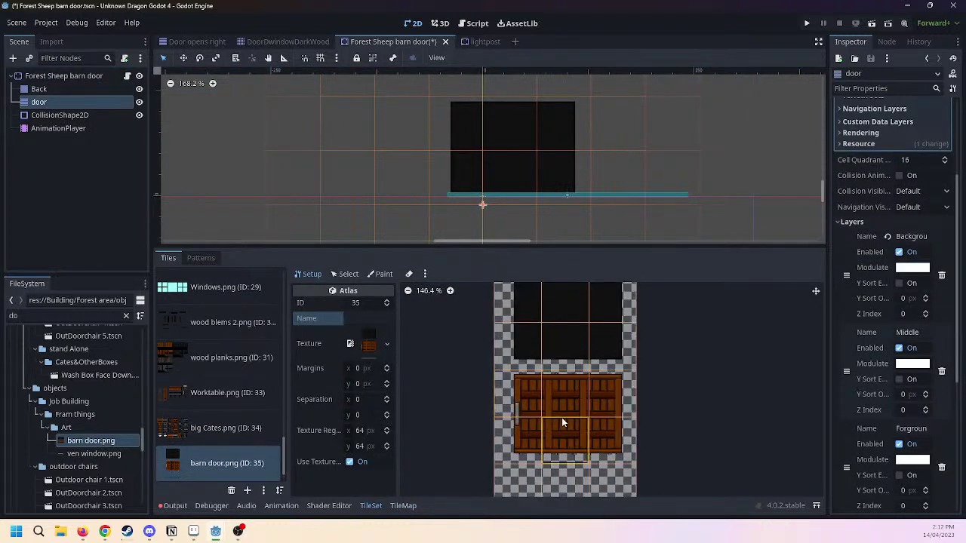
Name the Back TileMap's only layer back.
click(39, 89)
click(717, 258)
click(717, 274)
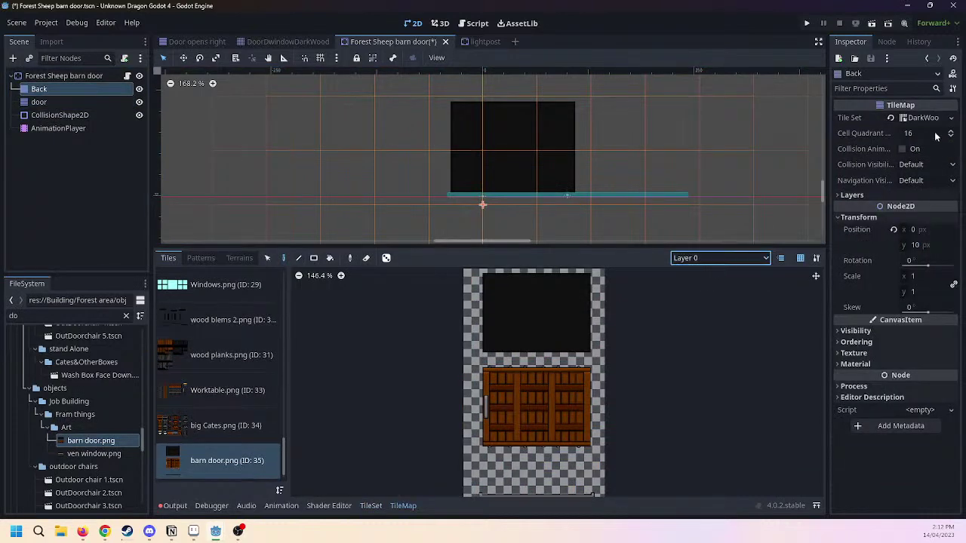
click(886, 196)
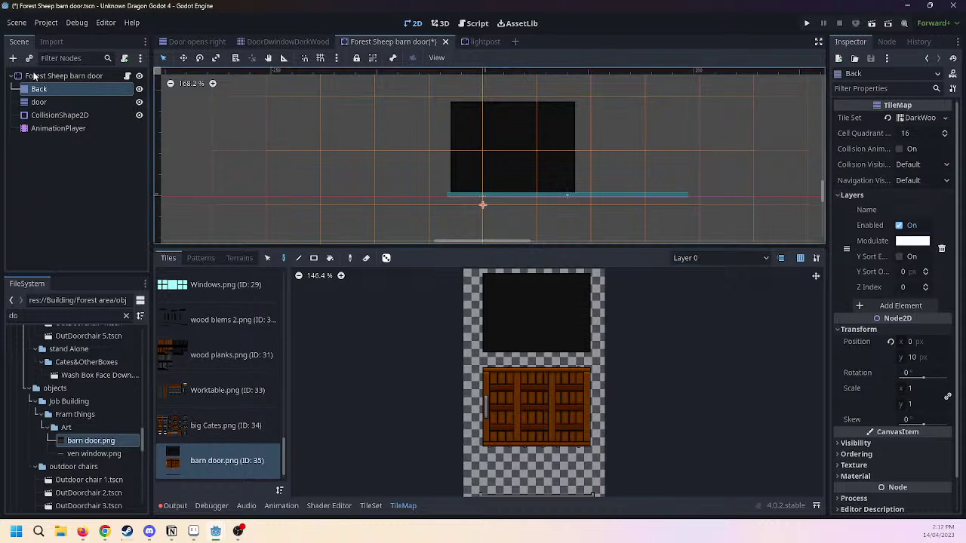
click(440, 195)
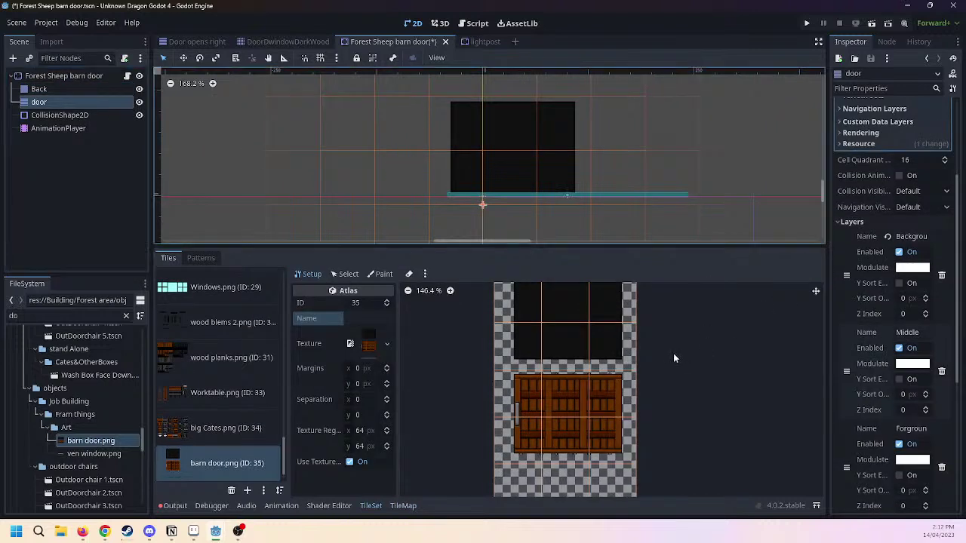
scroll(539, 186, up, 1)
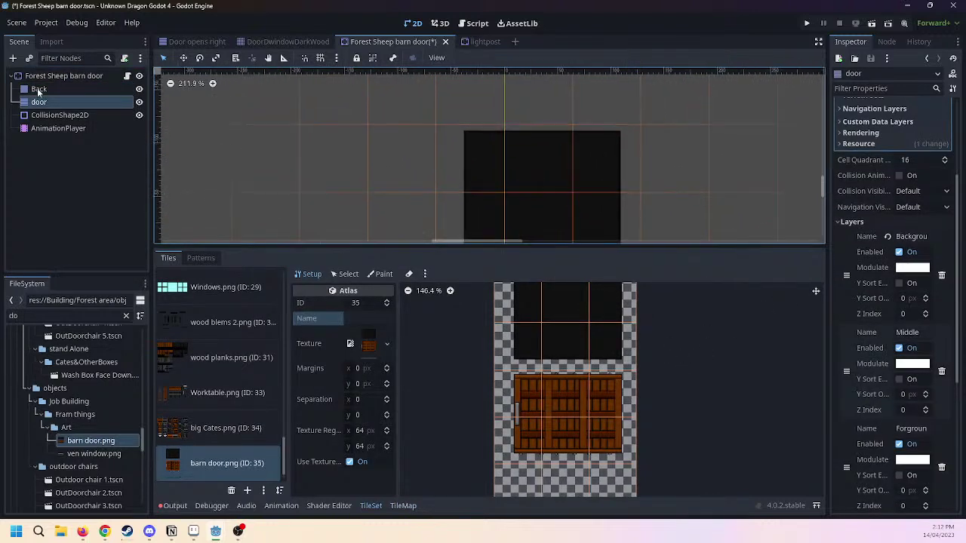
click(39, 89)
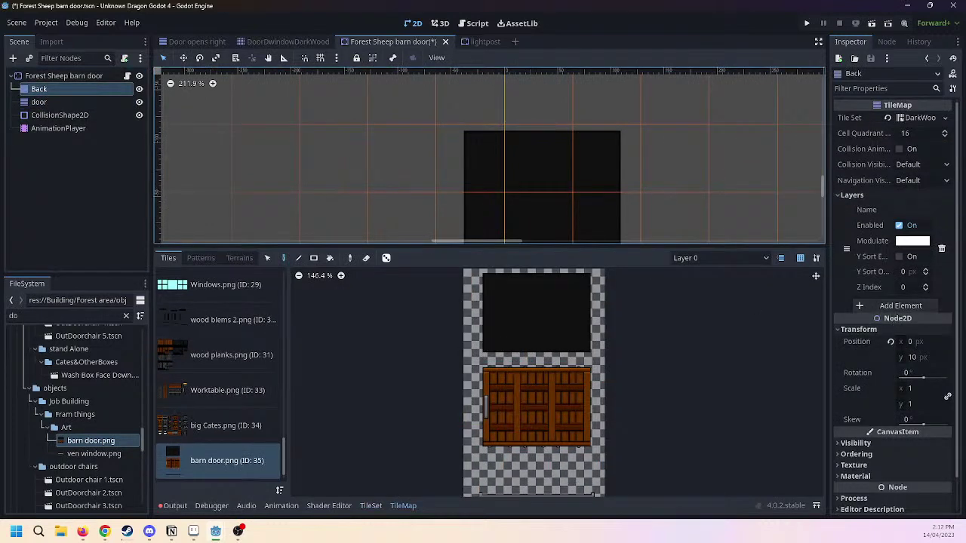
click(913, 210)
text(back)
key(Return)
Paint the six wooden door tiles from barn door.png on the door node's Background layer, covering the black backdrop.
scroll(701, 227, down, 2)
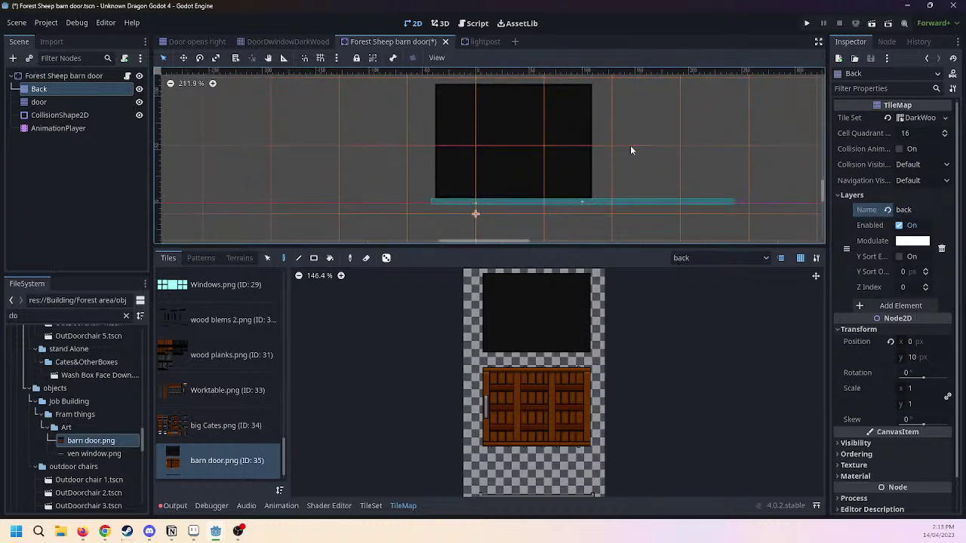
scroll(630, 155, up, 2)
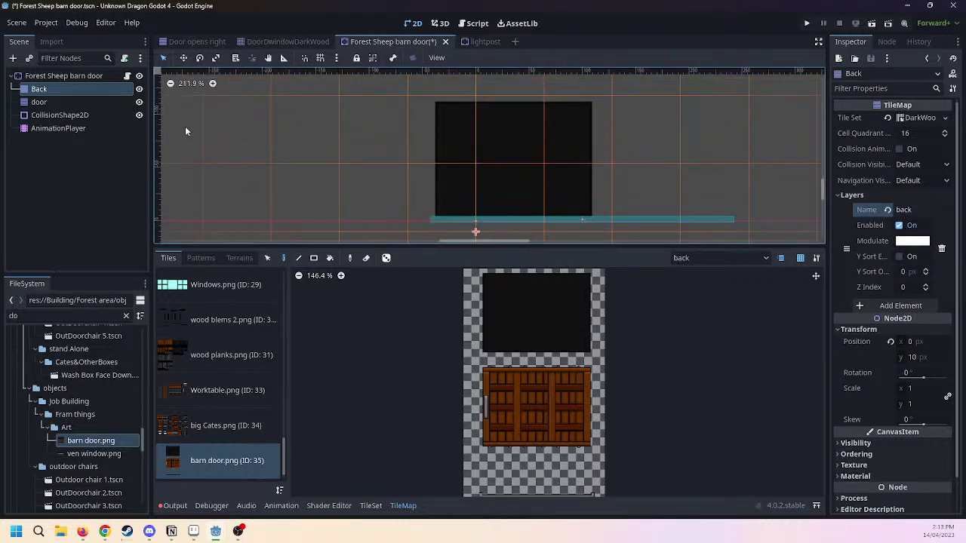
click(88, 103)
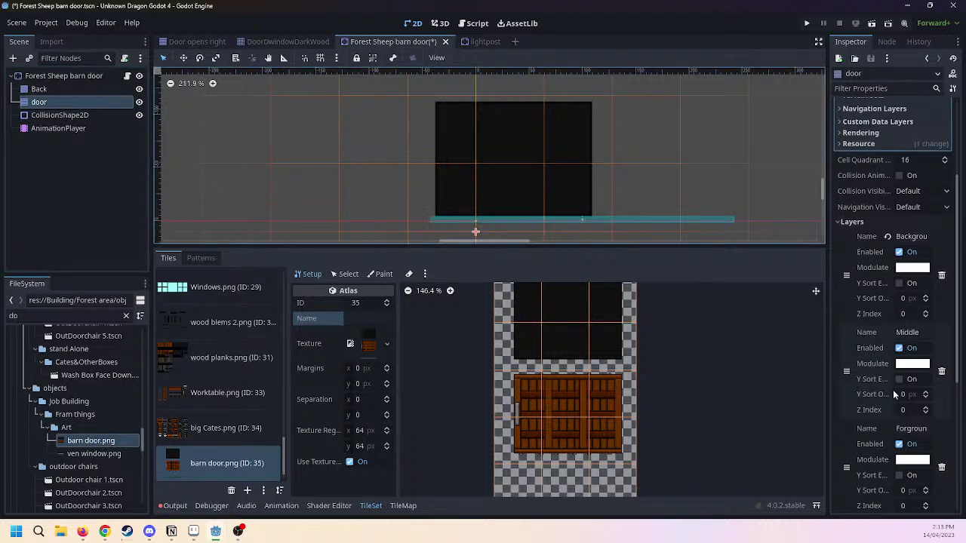
scroll(885, 376, down, 5)
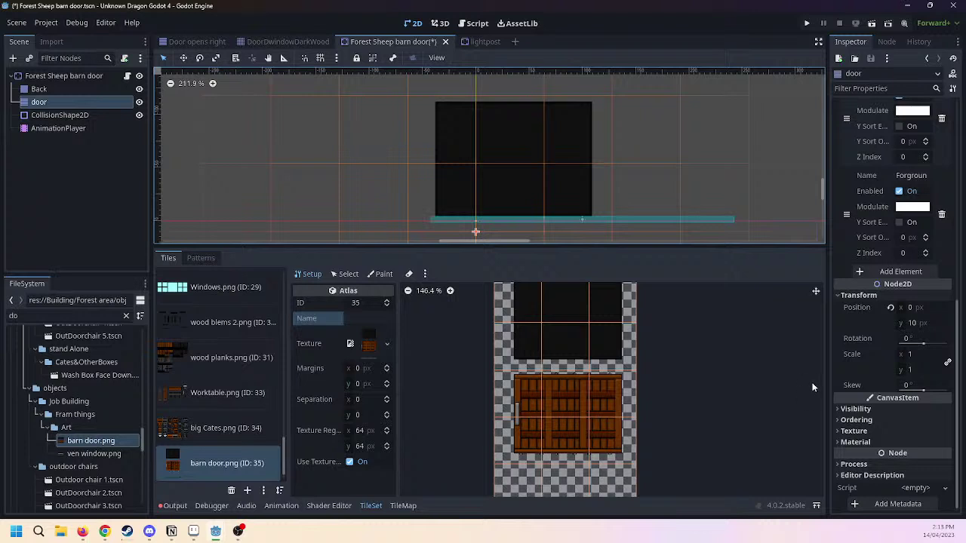
scroll(799, 383, down, 1)
scroll(571, 186, up, 2)
scroll(576, 203, down, 2)
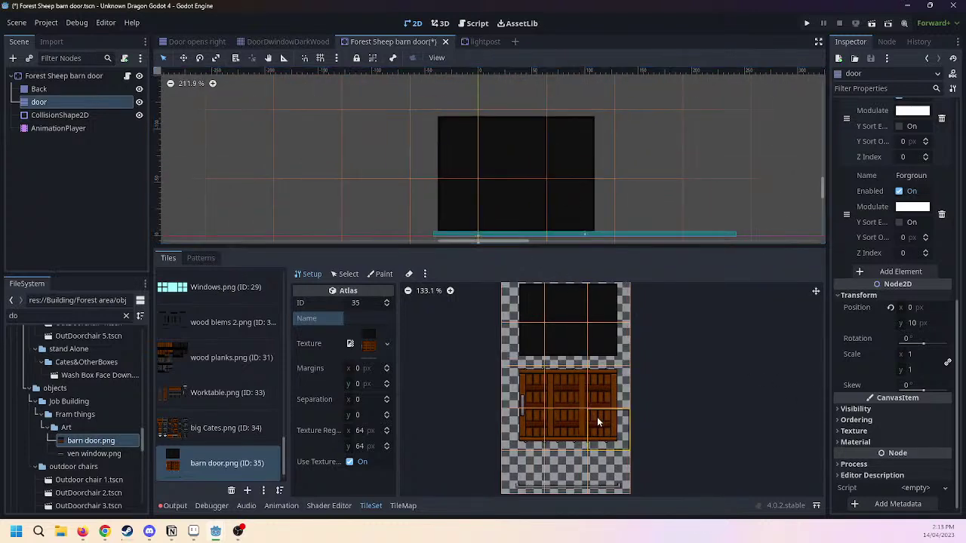
click(404, 506)
drag(485, 376, 589, 434)
scroll(483, 151, down, 1)
scroll(478, 144, up, 1)
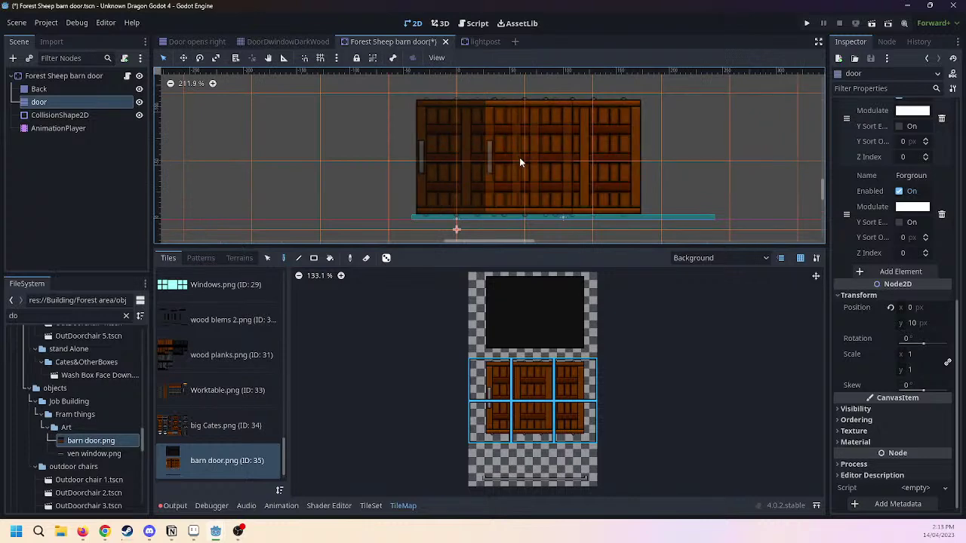
scroll(698, 174, down, 2)
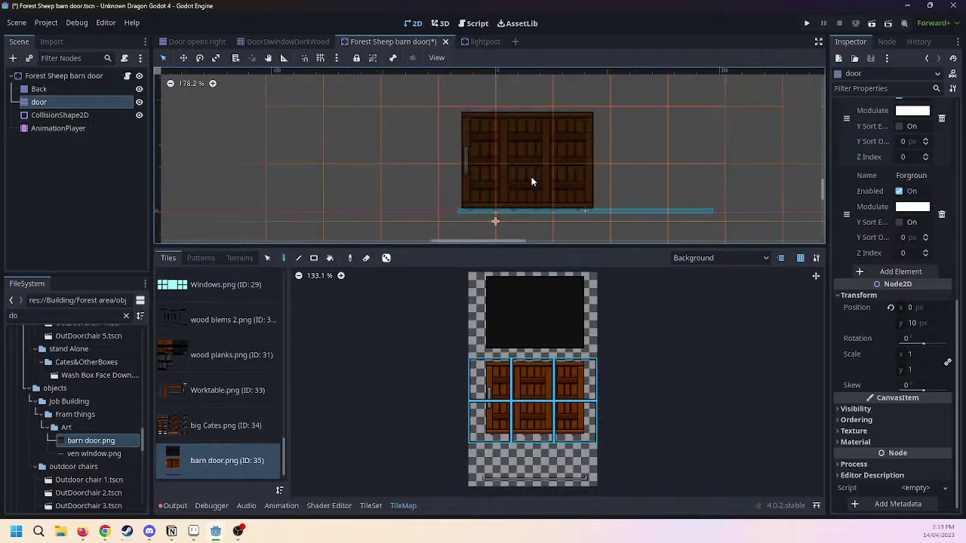
scroll(631, 186, up, 1)
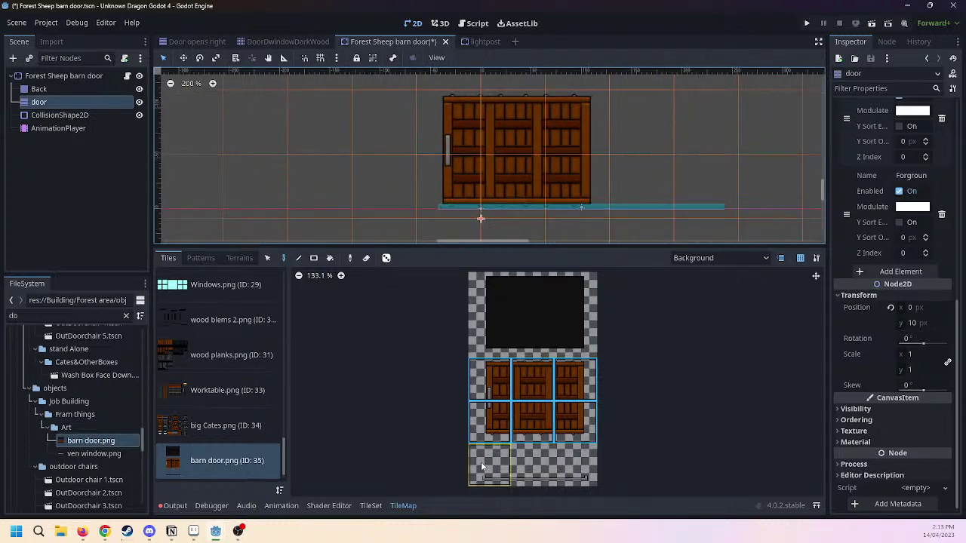
Paint the rail's end and middle tiles from barn door.png on the door's Forground layer, spanning the collision strip beneath the door.
click(723, 258)
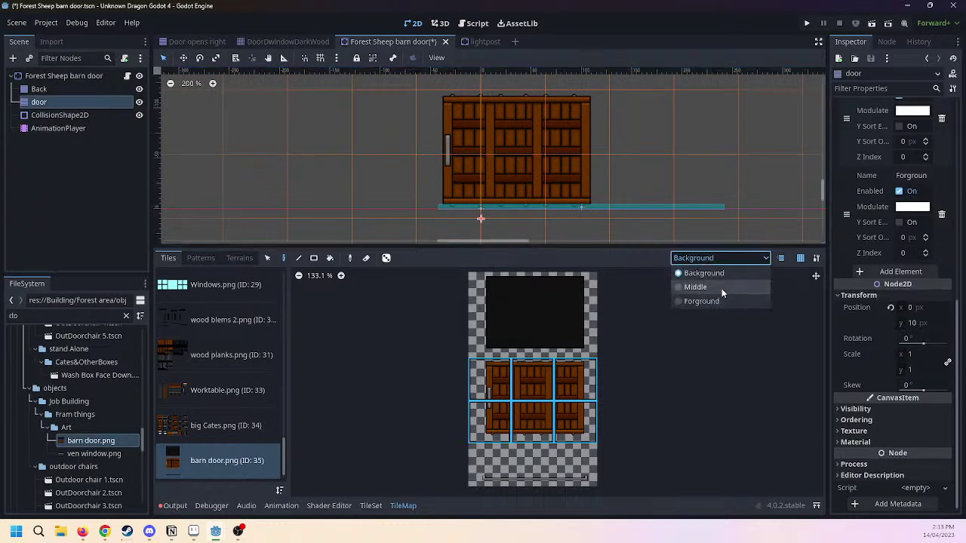
click(702, 301)
drag(489, 465, 576, 464)
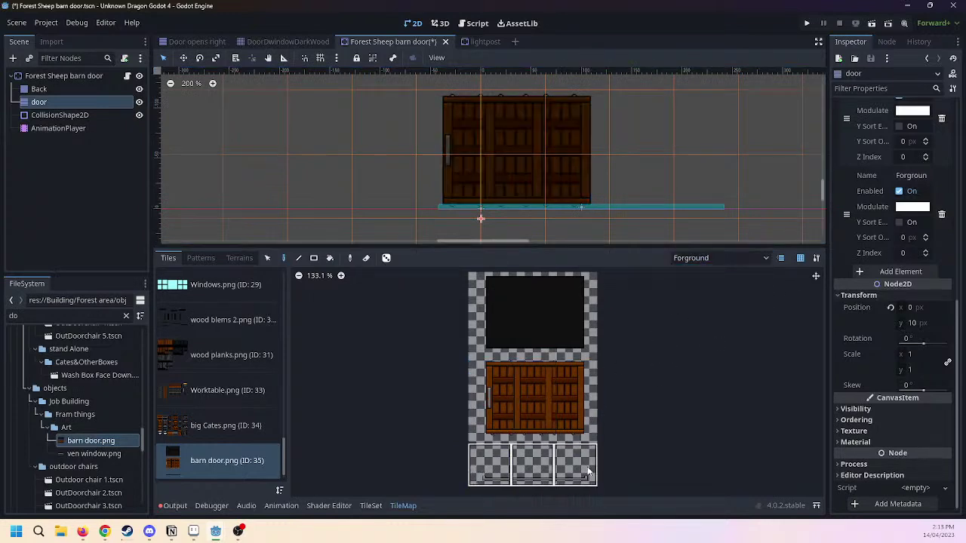
click(497, 204)
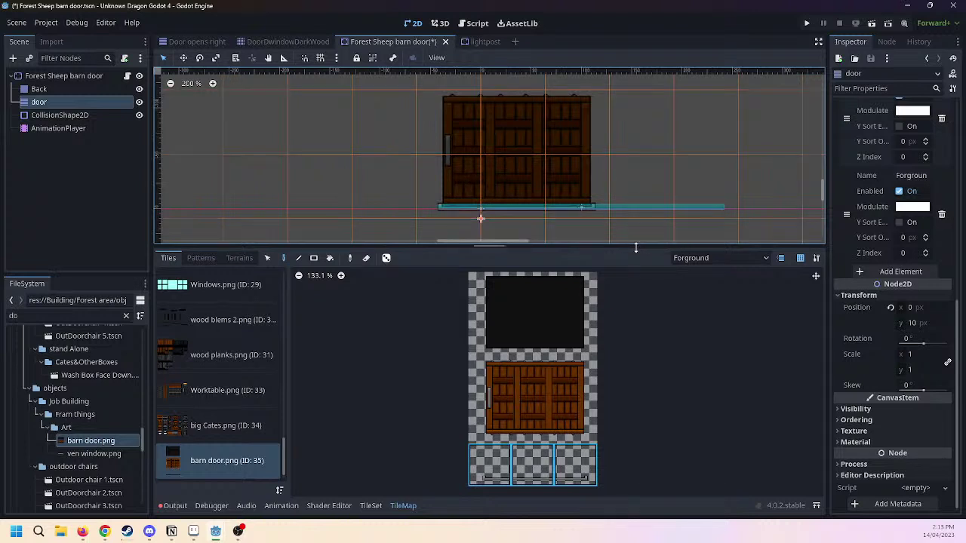
click(489, 464)
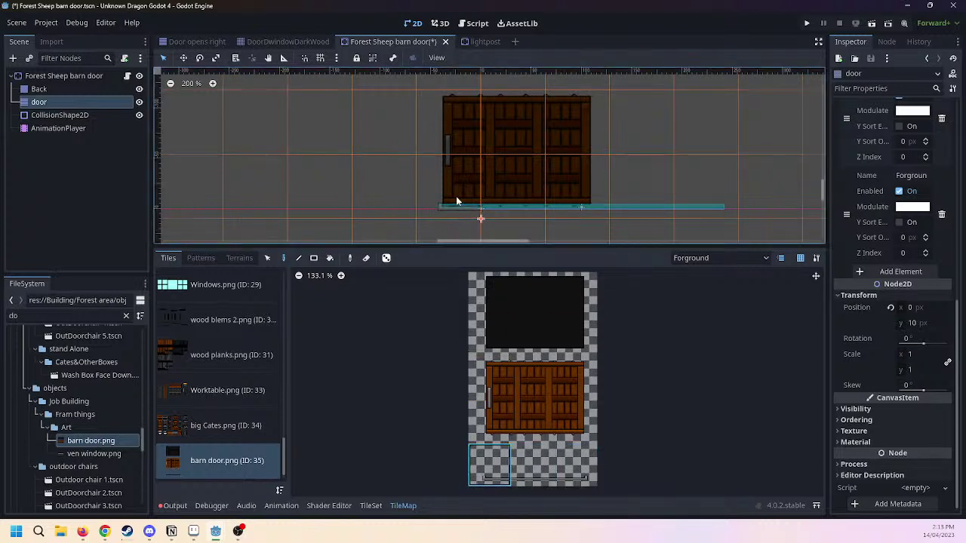
click(533, 463)
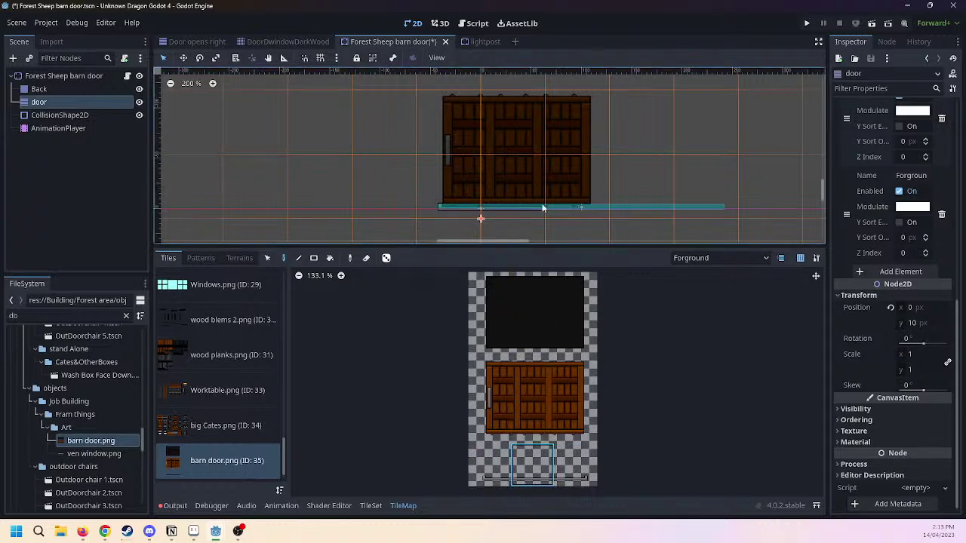
click(575, 464)
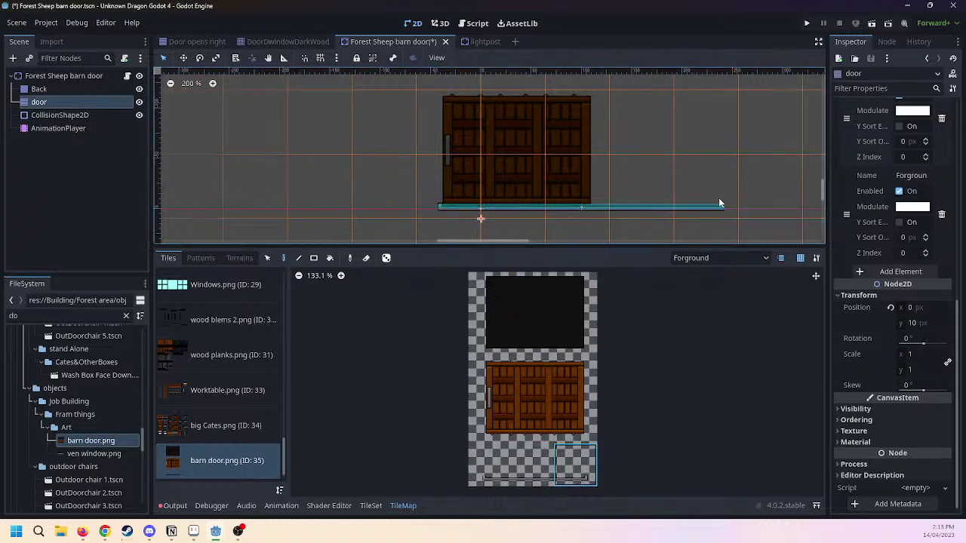
scroll(680, 177, up, 1)
scroll(594, 145, down, 1)
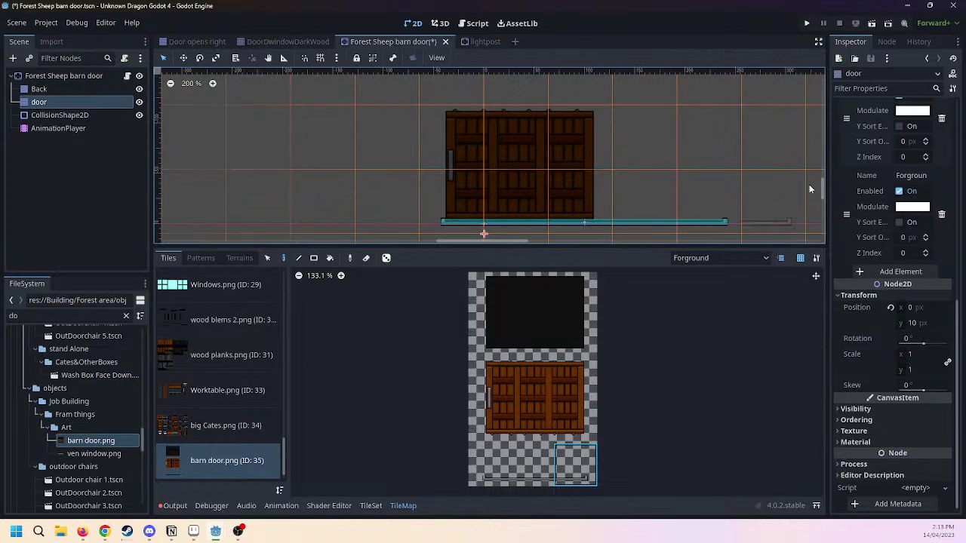
Preview the Closeing and Open animations of the AnimationPlayer to check how the rail follows the door.
scroll(840, 199, up, 5)
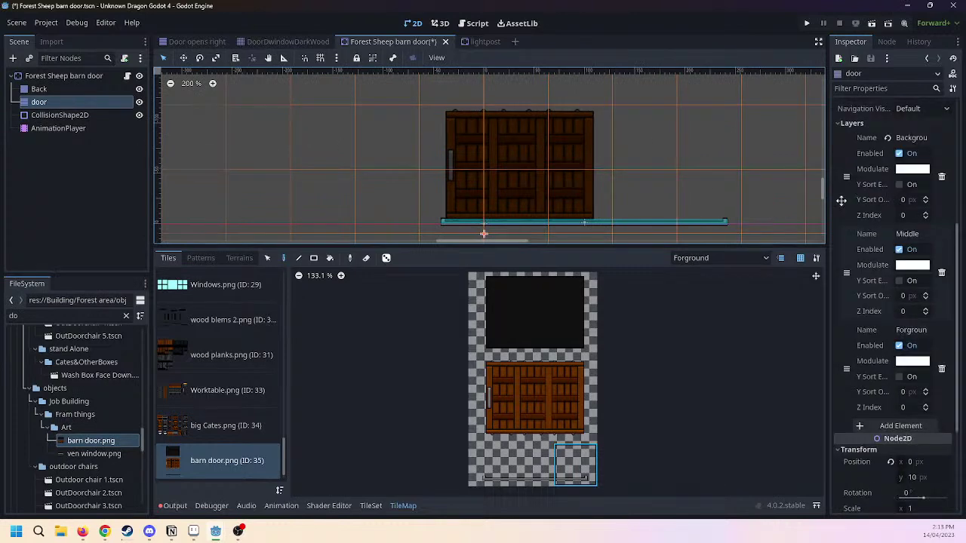
click(59, 129)
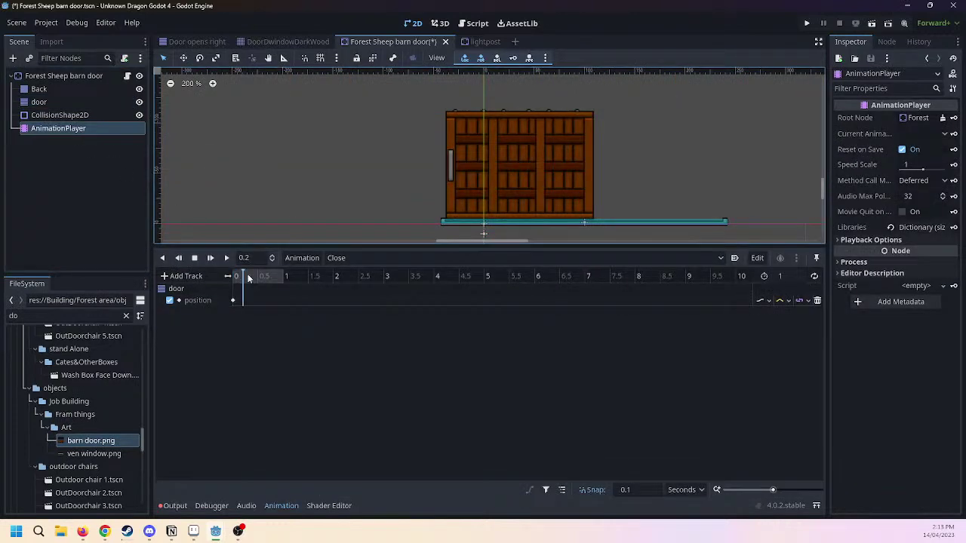
click(338, 258)
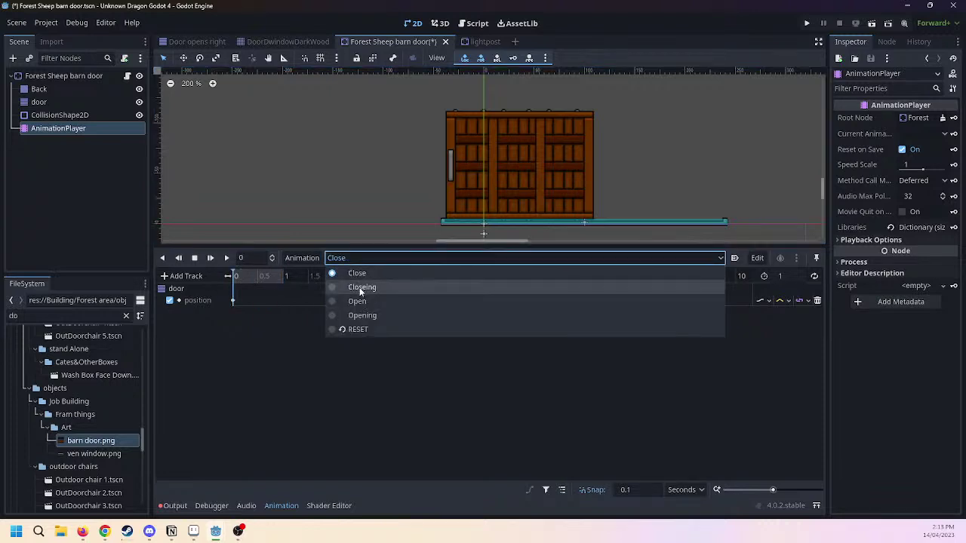
click(359, 287)
click(438, 257)
click(357, 301)
drag(244, 277, 179, 278)
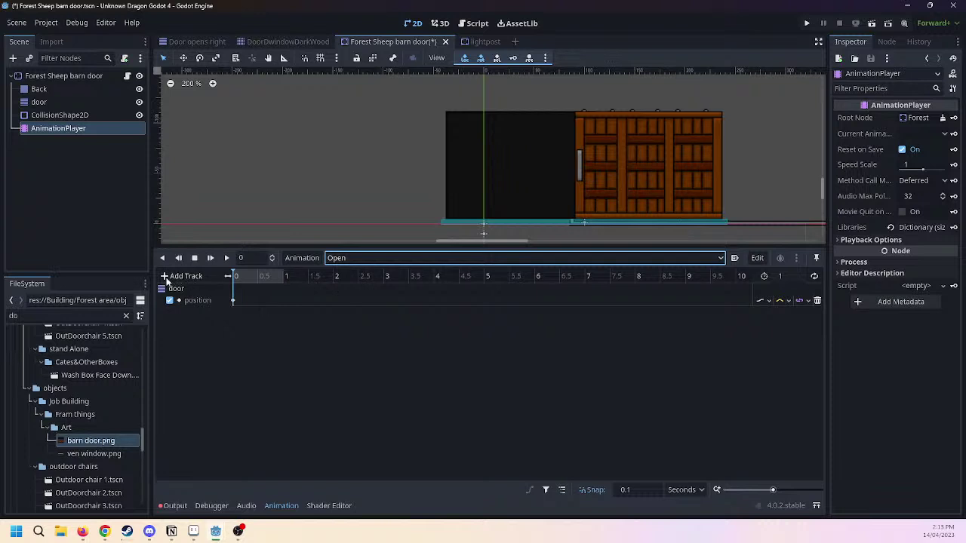
Erase all the rail tiles from the door node's Forground layer.
click(60, 102)
middle_drag(533, 179, 444, 151)
click(442, 191)
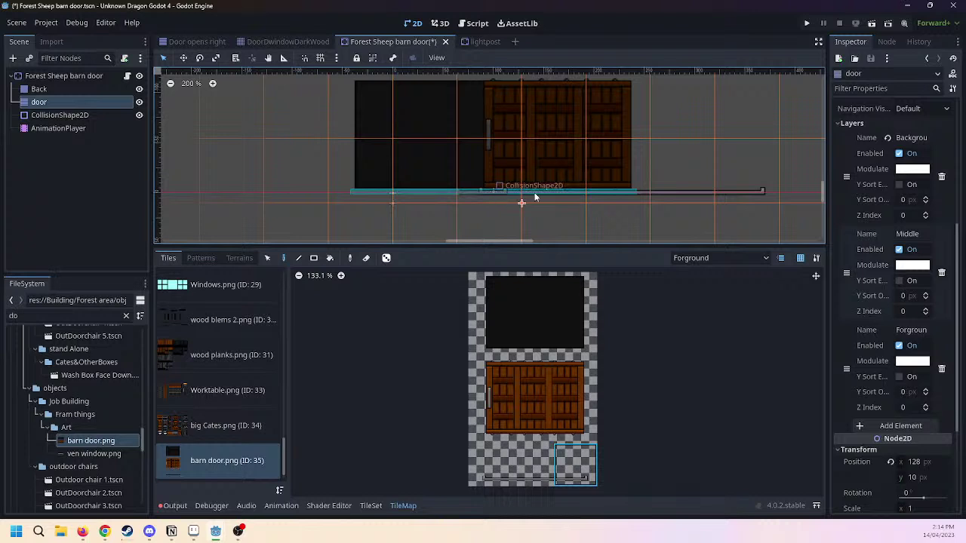
right_click(755, 201)
right_drag(753, 205, 627, 204)
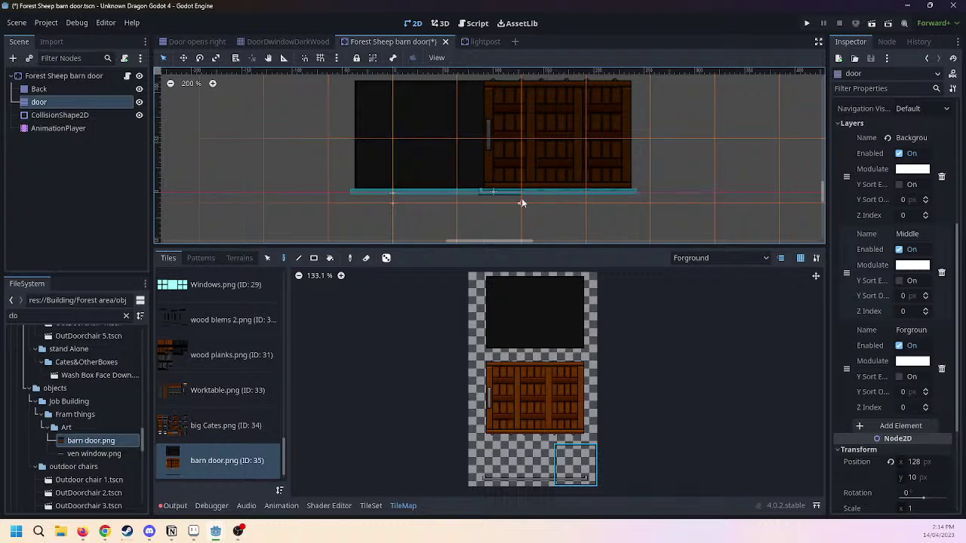
middle_drag(238, 123, 257, 134)
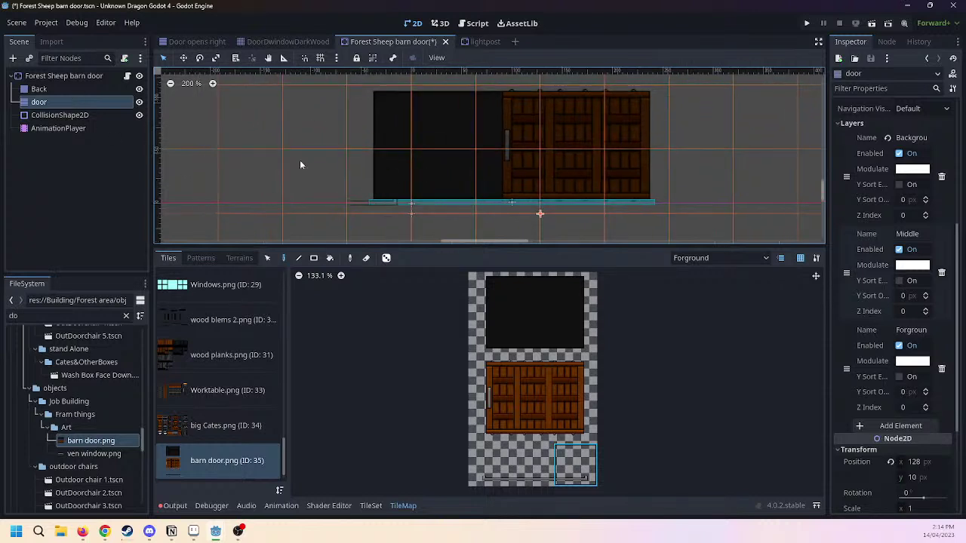
Add a second layer named forgound to the Back TileMap.
click(39, 89)
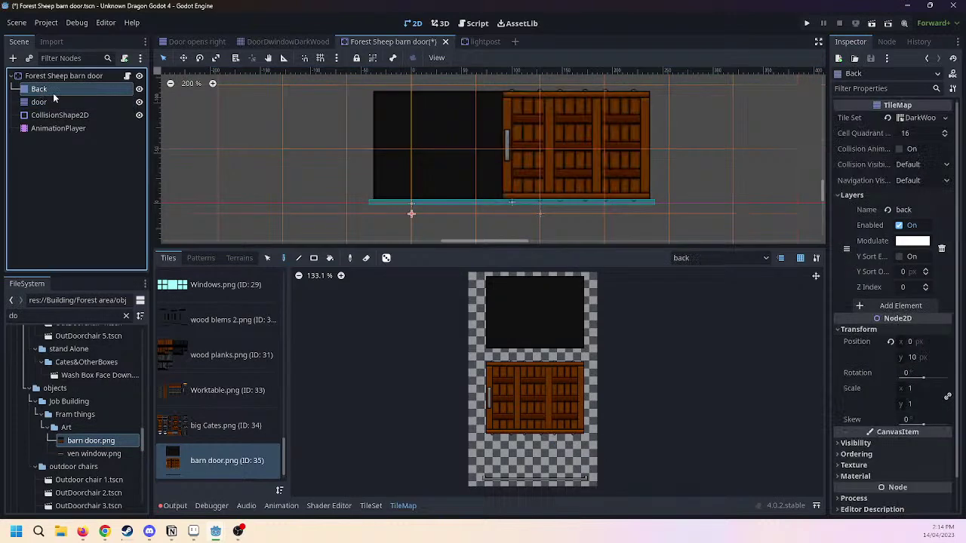
click(888, 305)
click(908, 306)
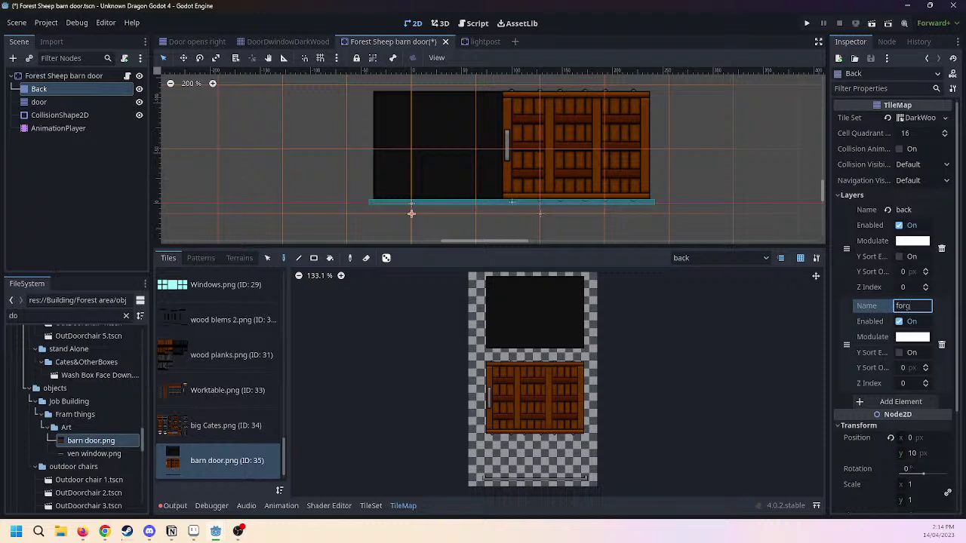
key(Return)
Paint the rail's end and middle tiles from barn door.png on Back's forgound layer along the collision strip, and save the scene.
drag(492, 474, 534, 475)
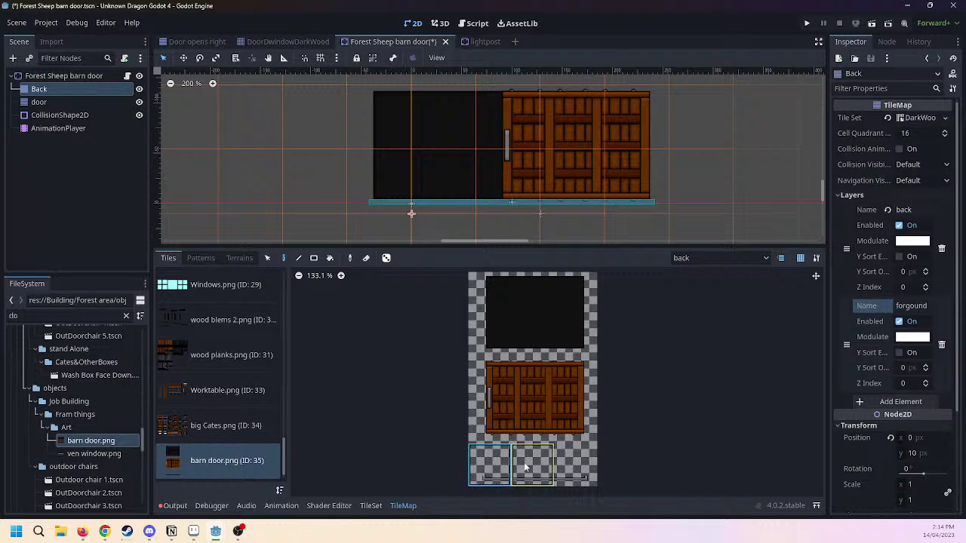
click(423, 197)
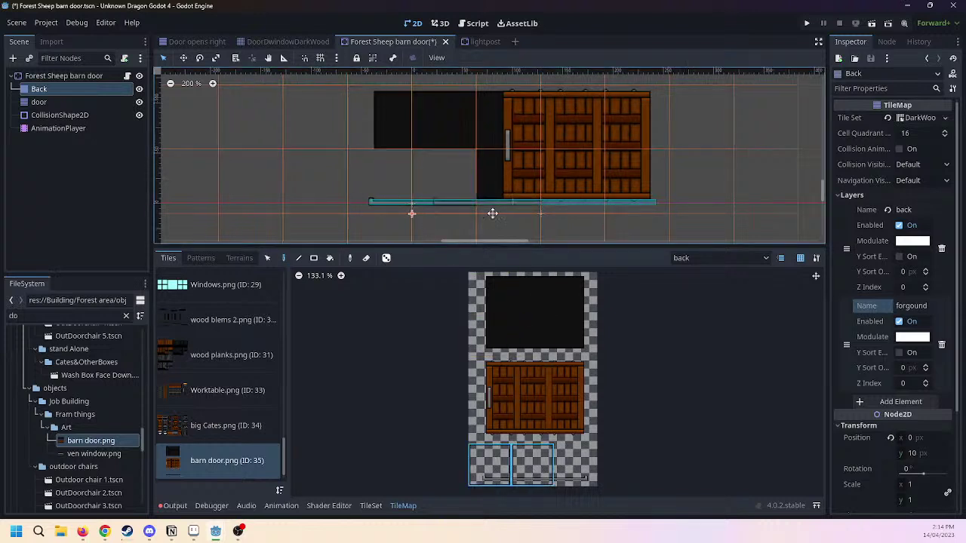
middle_drag(490, 214, 577, 219)
click(694, 258)
click(707, 287)
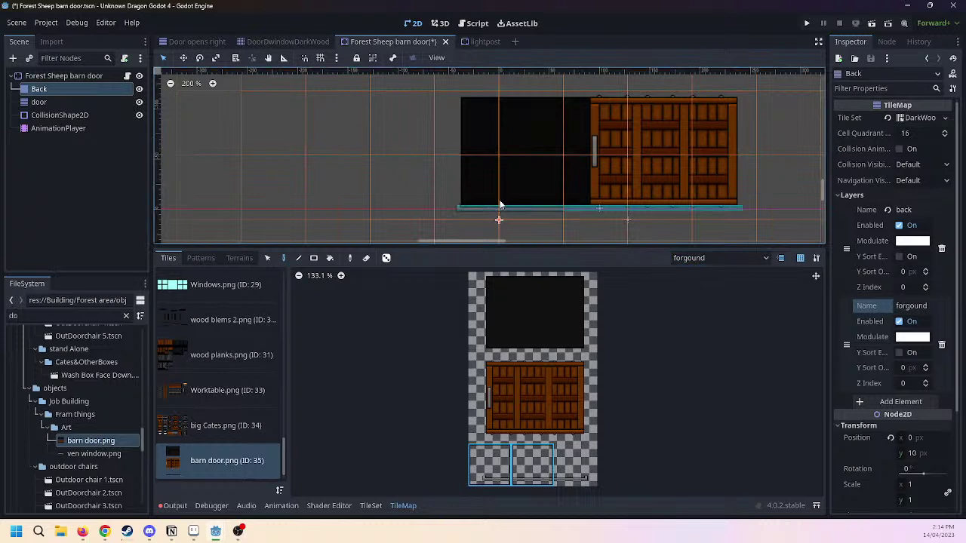
click(534, 464)
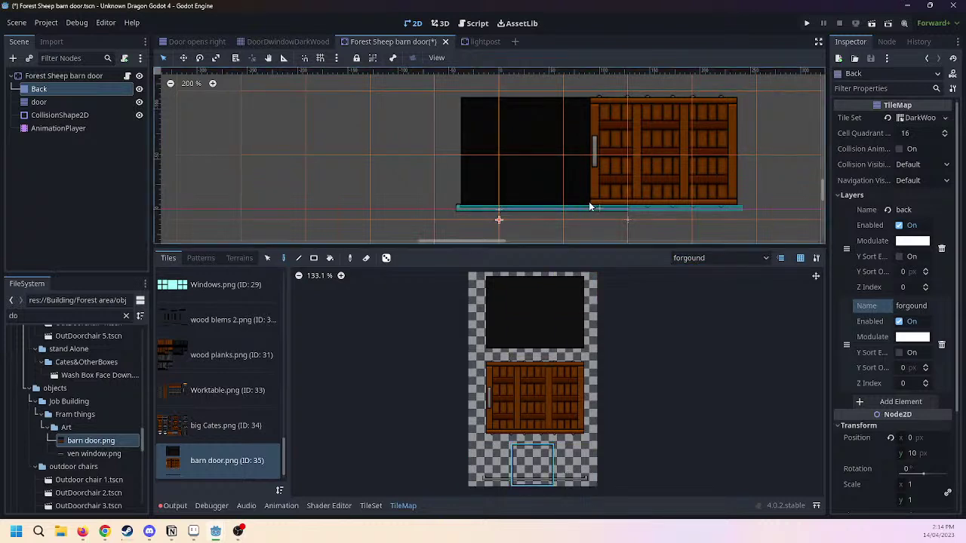
click(576, 464)
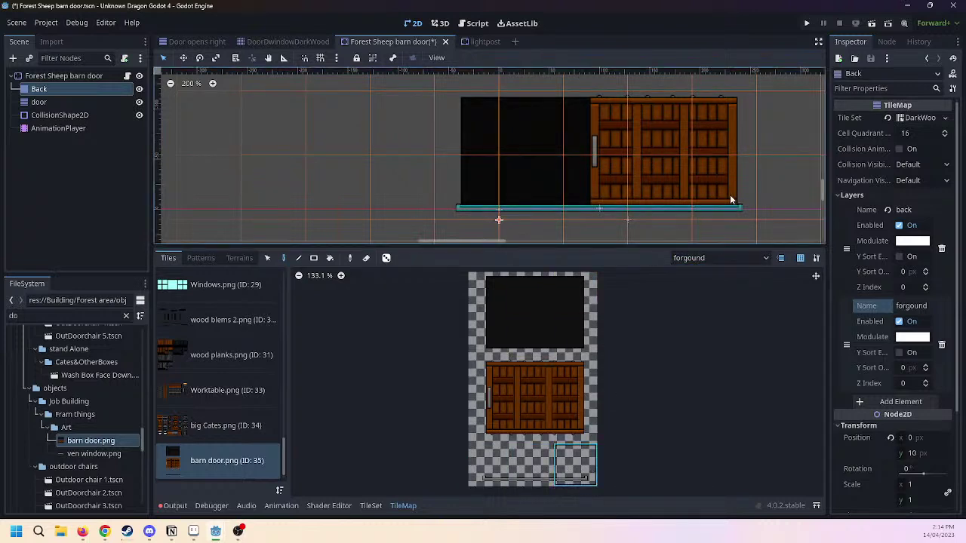
key(ctrl+s)
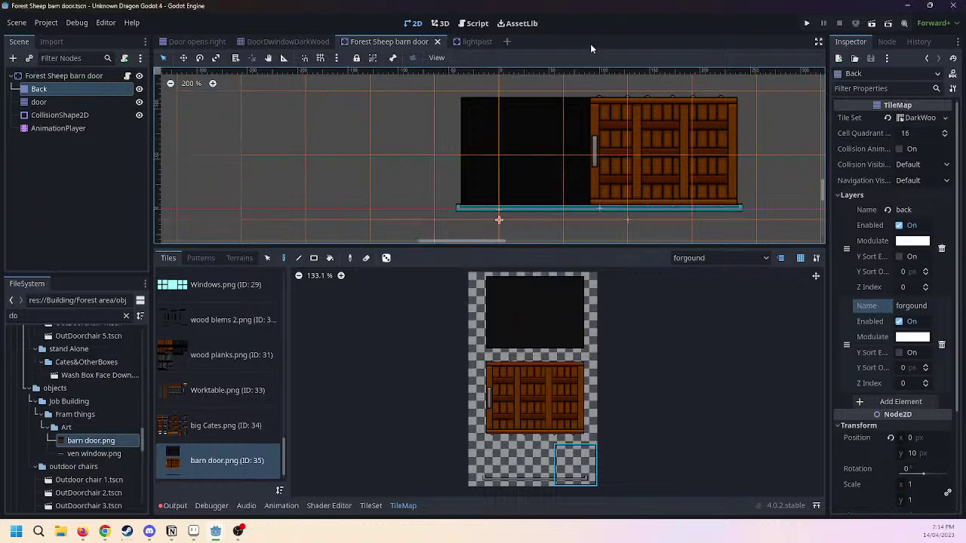
Enlarge the 2D view and inspect the open door, black backdrop and rail up close.
click(402, 506)
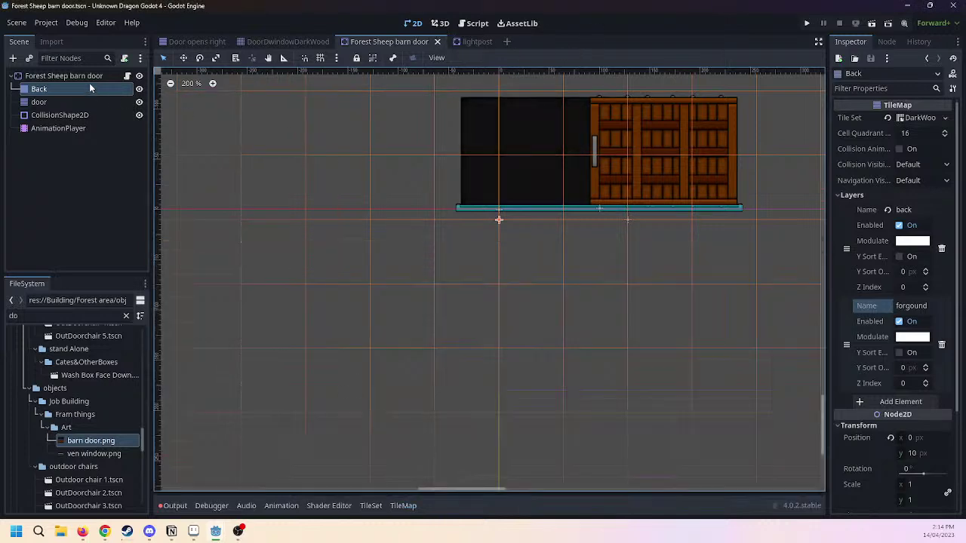
scroll(528, 181, up, 6)
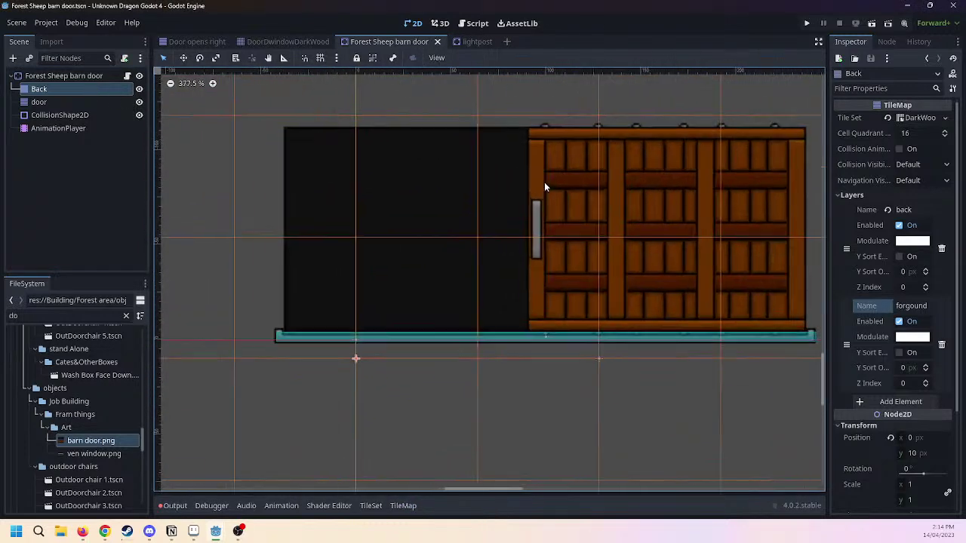
click(85, 76)
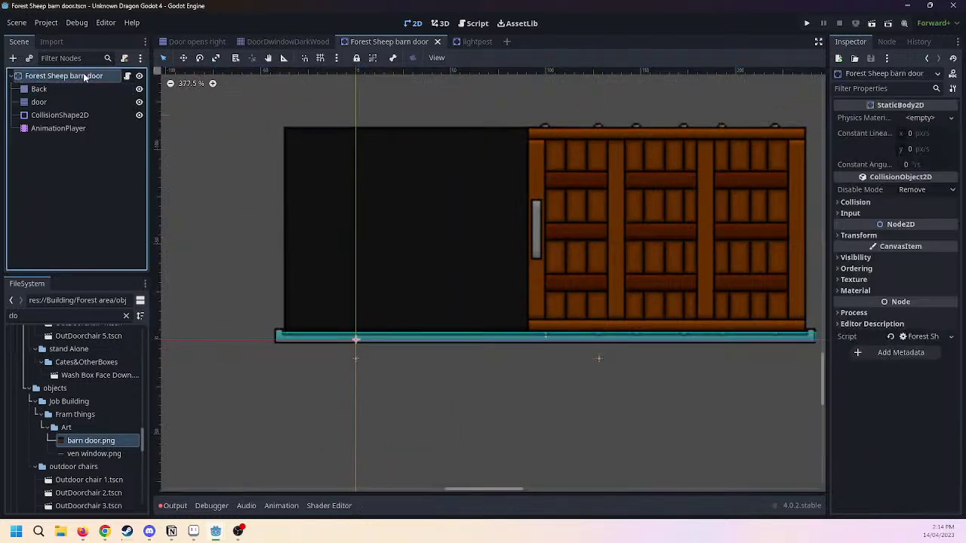
click(72, 103)
Play the Opening animation from the start and check the door's slide along the rail.
click(58, 128)
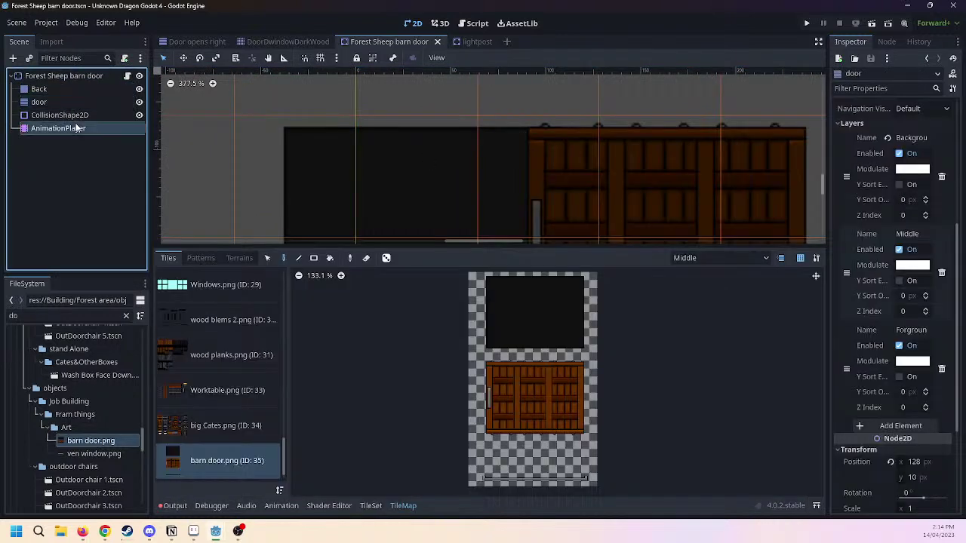
scroll(528, 151, down, 5)
scroll(533, 146, down, 1)
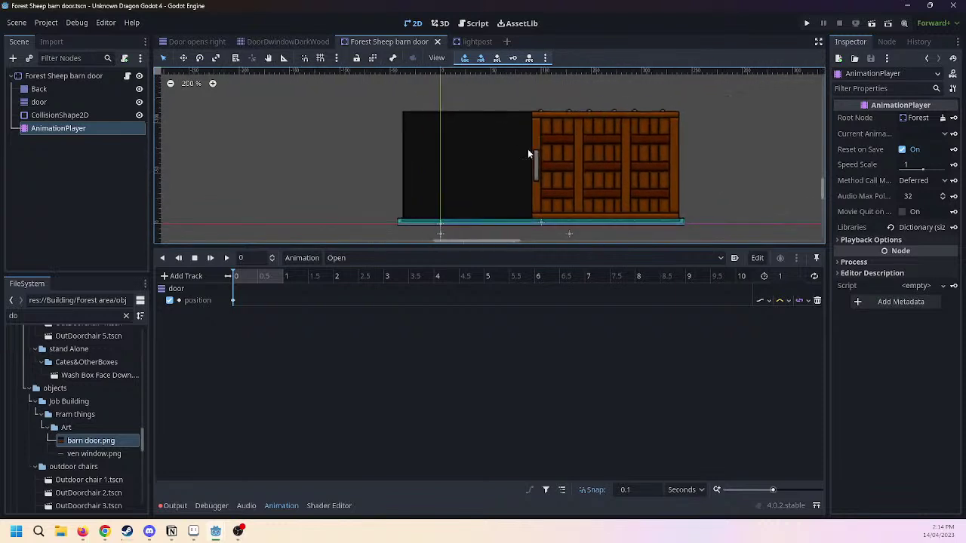
drag(263, 279, 188, 290)
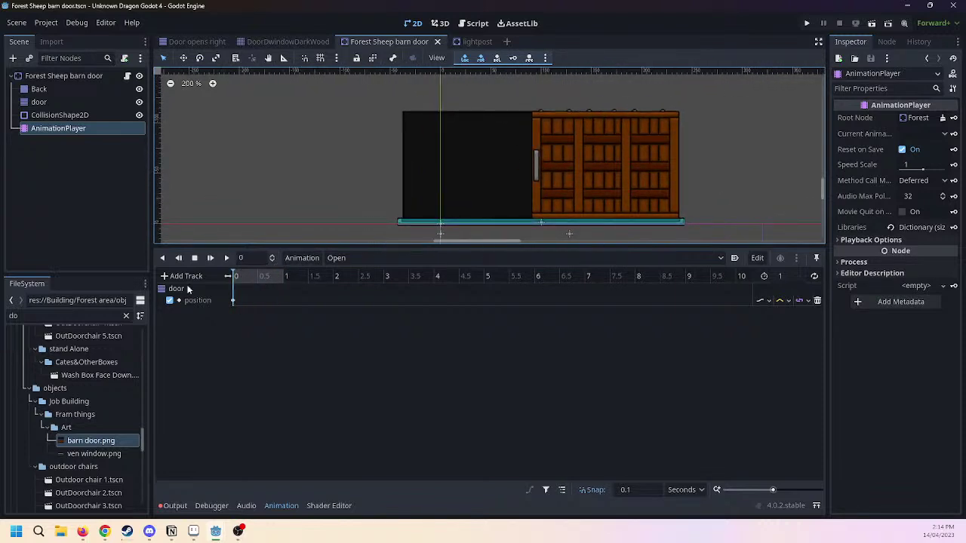
click(452, 257)
click(427, 315)
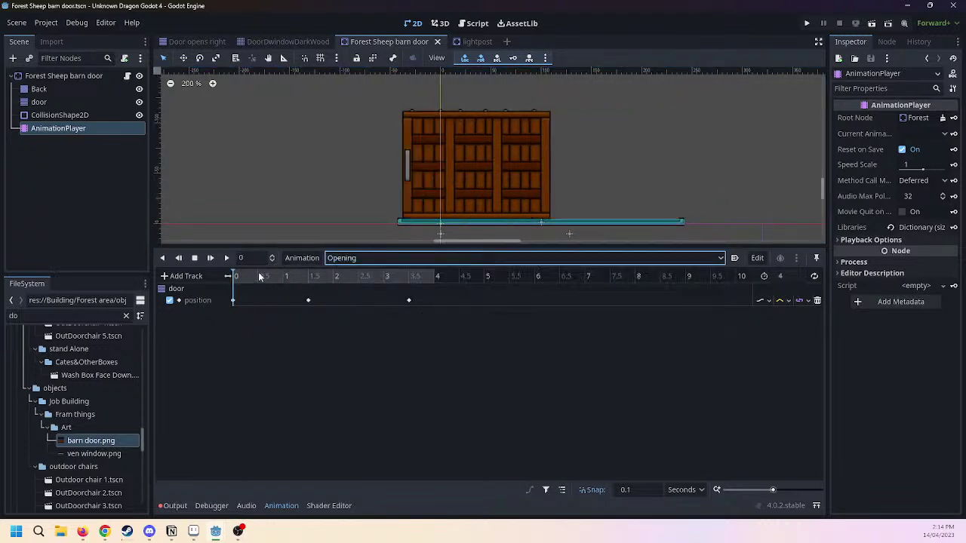
drag(238, 276, 195, 277)
click(226, 260)
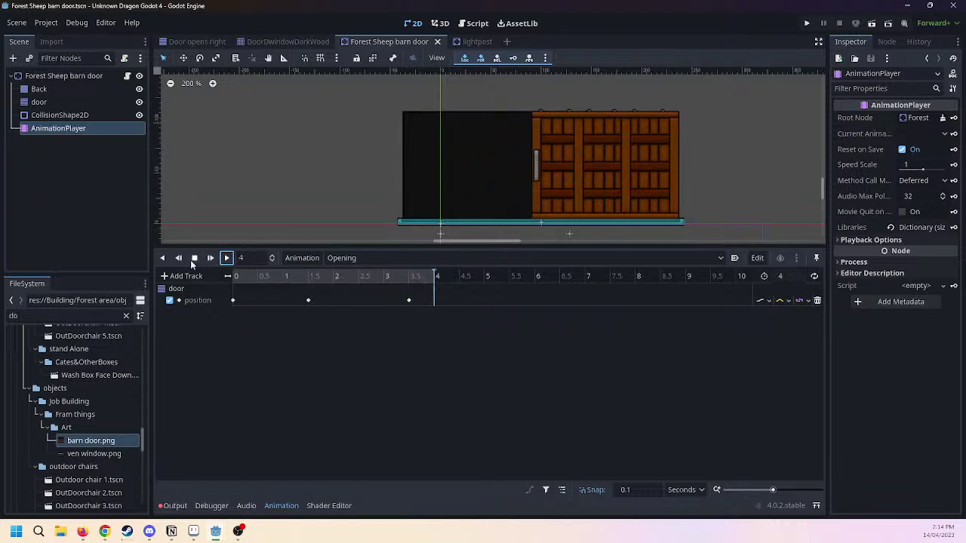
click(194, 258)
click(875, 240)
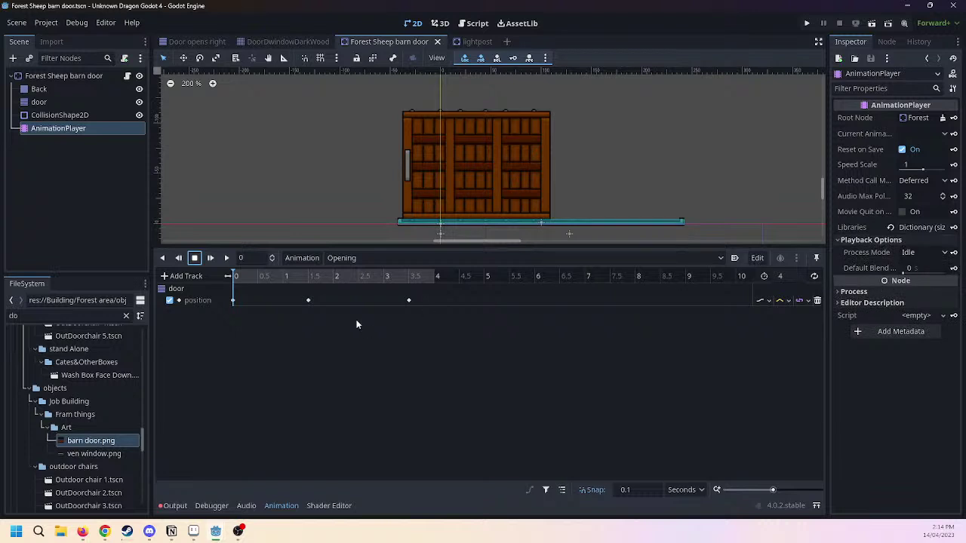
Move the Opening animation's middle and last position keys to 0.5 s and 1 s, and play it.
drag(308, 300, 259, 303)
drag(413, 304, 288, 303)
click(224, 258)
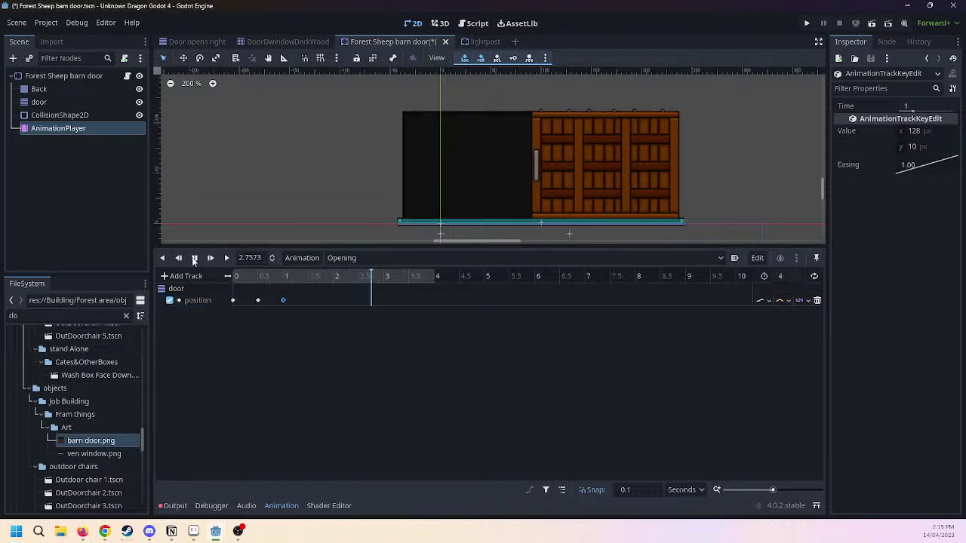
click(194, 258)
Move the Opening animation's middle position key to 0.7 s and the last to 1.5 s, and play it.
drag(412, 341, 271, 304)
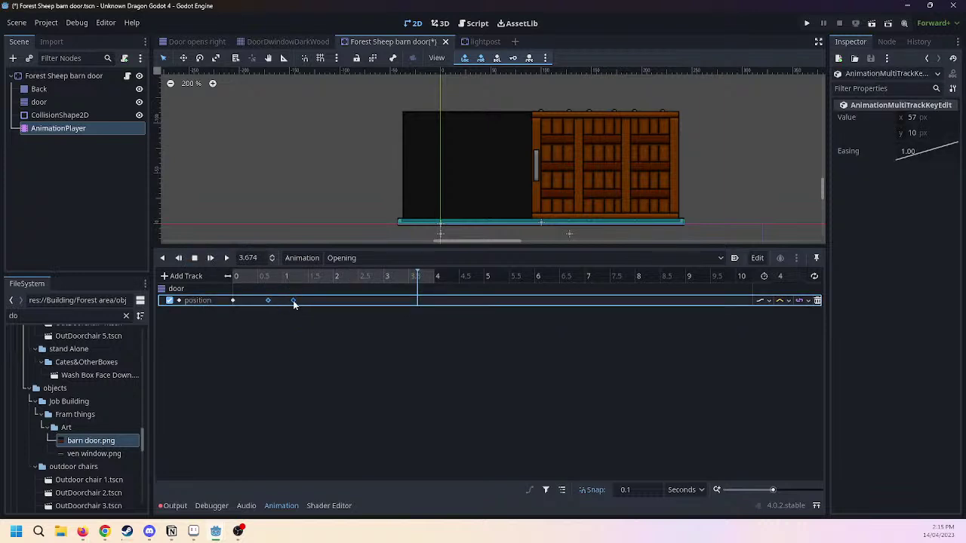
drag(368, 361, 311, 305)
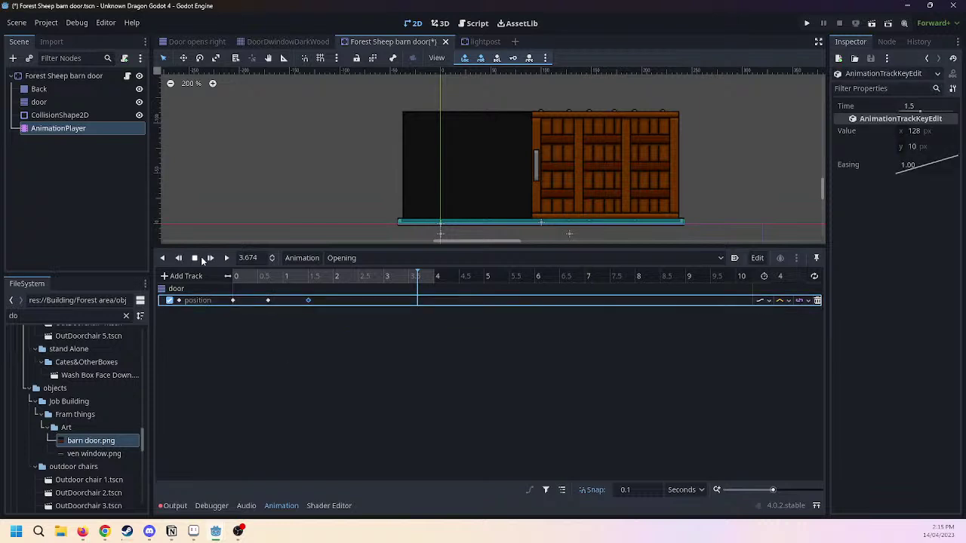
click(210, 258)
click(226, 258)
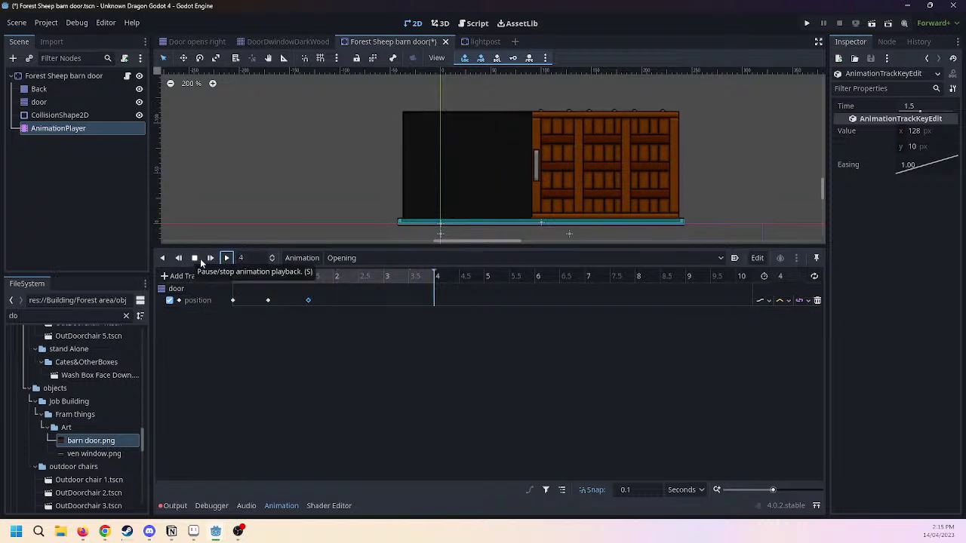
click(194, 259)
Replay the Opening animation from the start and save the barn door scene.
click(264, 278)
drag(263, 279, 224, 276)
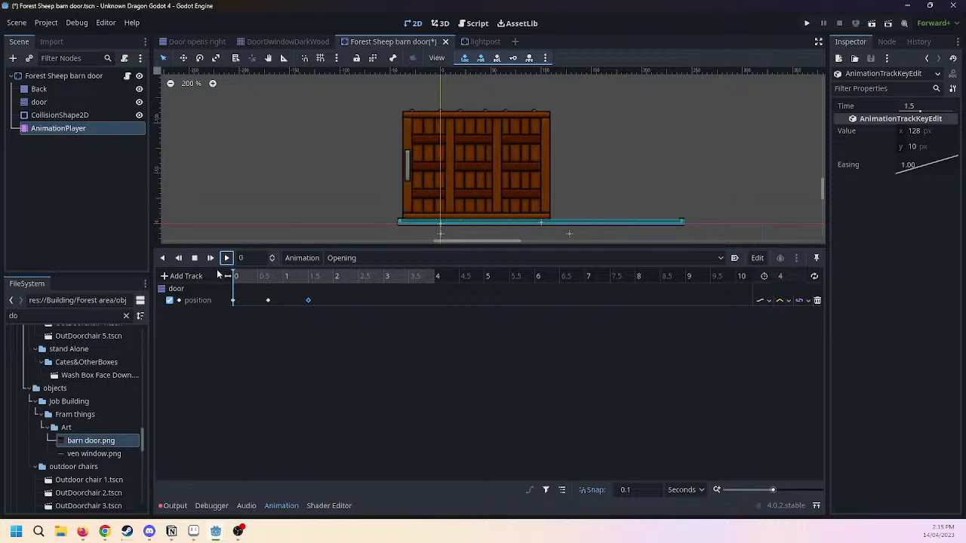
click(226, 258)
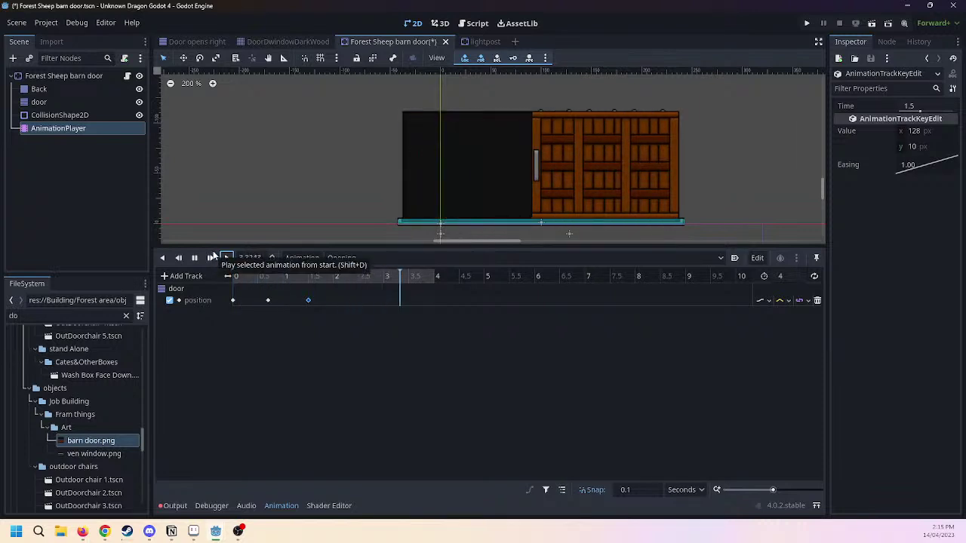
click(201, 259)
right_click(363, 44)
click(367, 64)
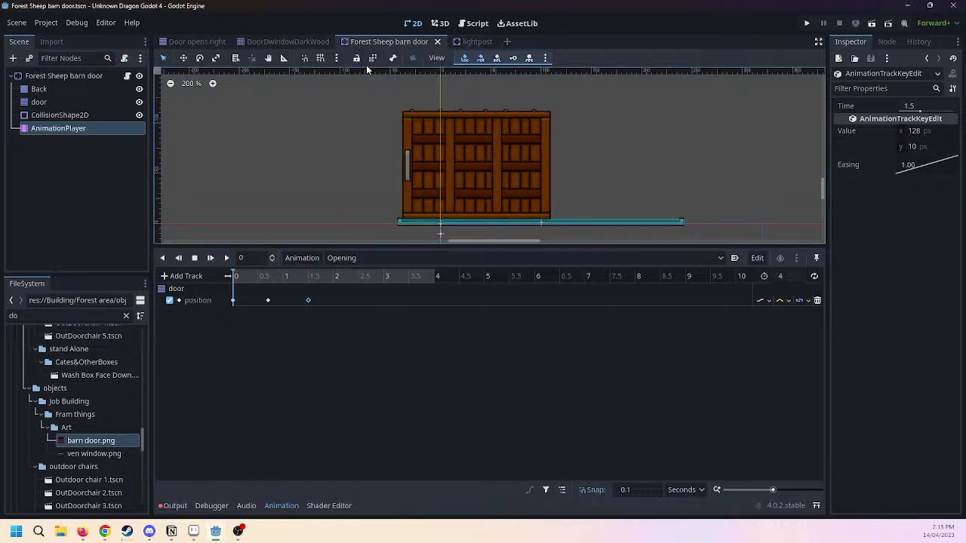
Preview the rail tiles from barn door.png above the door on the Back TileMap.
middle_drag(648, 141, 610, 156)
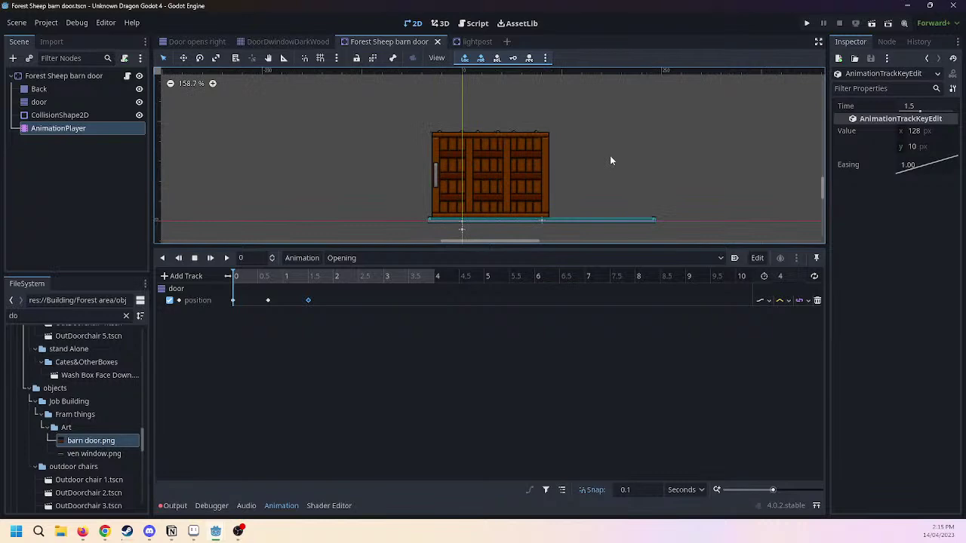
click(70, 98)
click(68, 89)
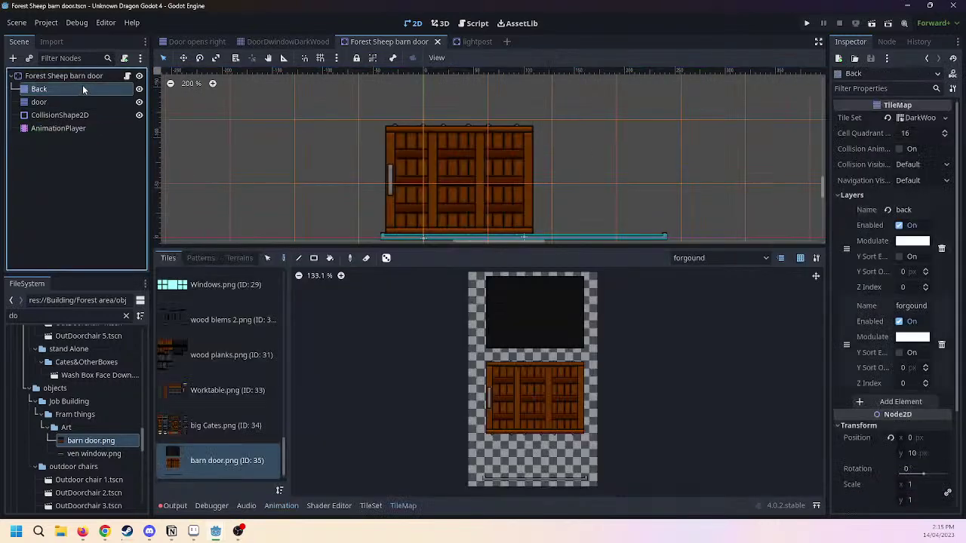
scroll(528, 147, down, 2)
scroll(518, 143, up, 1)
click(492, 465)
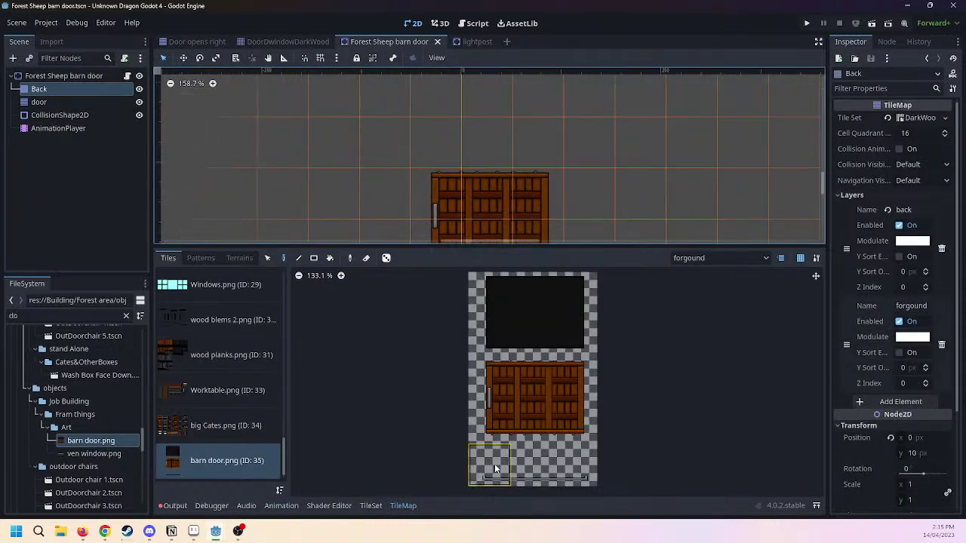
middle_drag(489, 143, 477, 81)
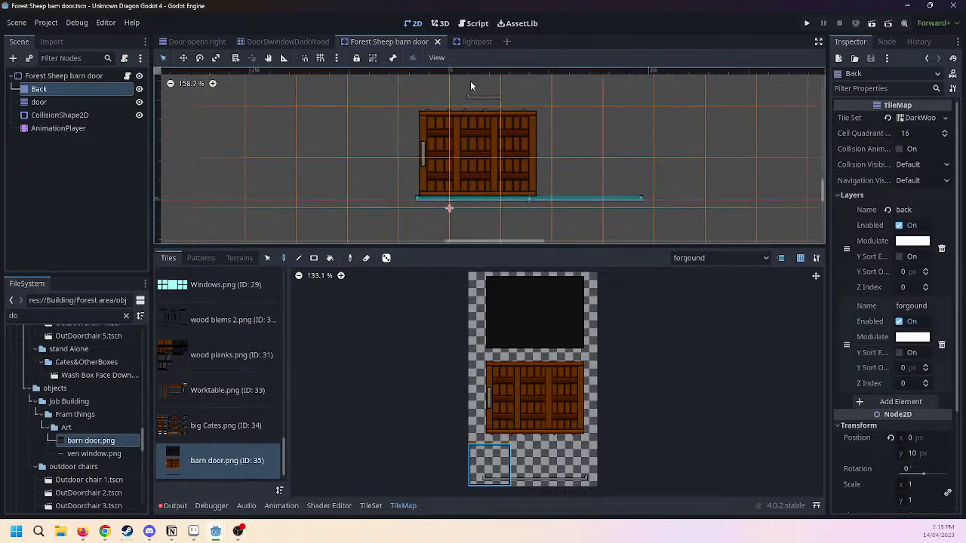
middle_drag(623, 144, 604, 185)
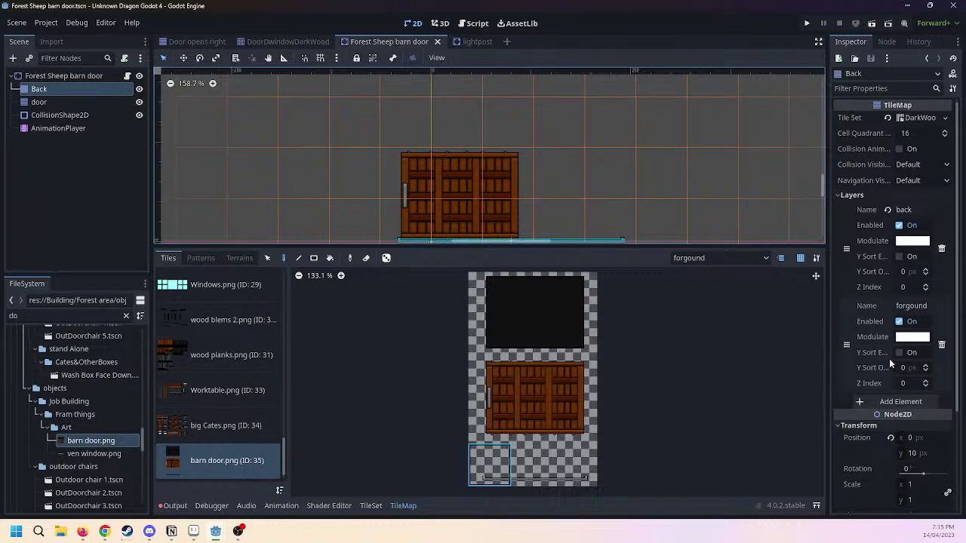
scroll(576, 185, down, 2)
scroll(575, 186, left, 2)
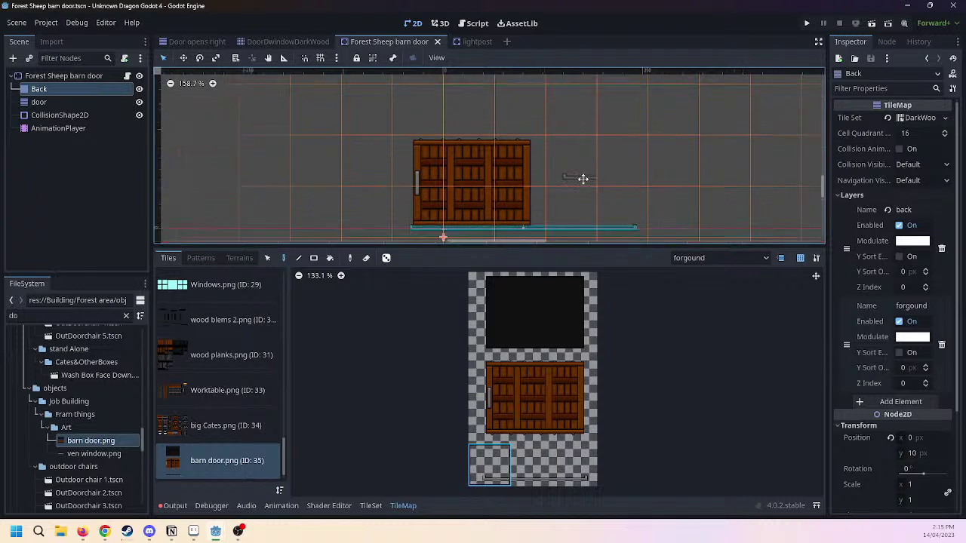
click(532, 465)
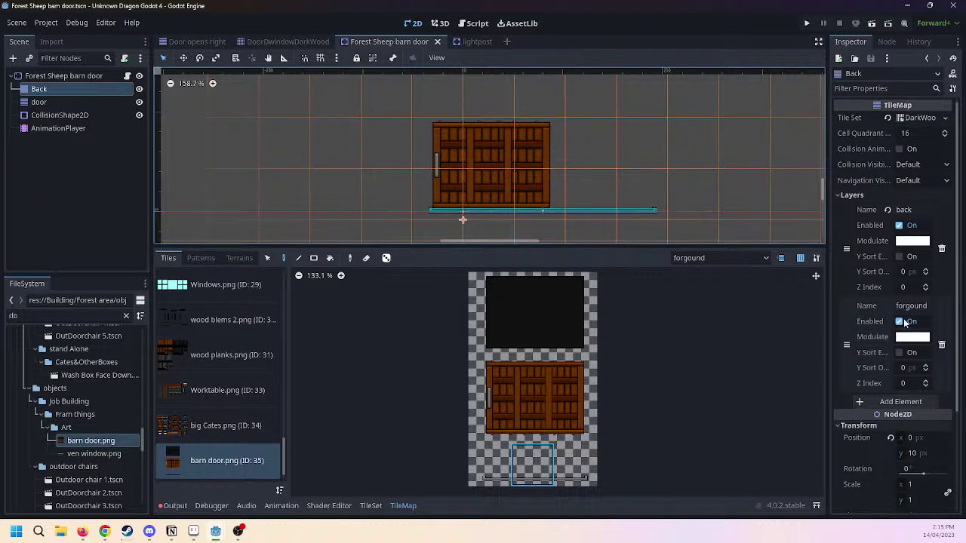
scroll(894, 340, down, 2)
Duplicate the Back TileMap and set the copy's active painting layer to back.
right_click(59, 90)
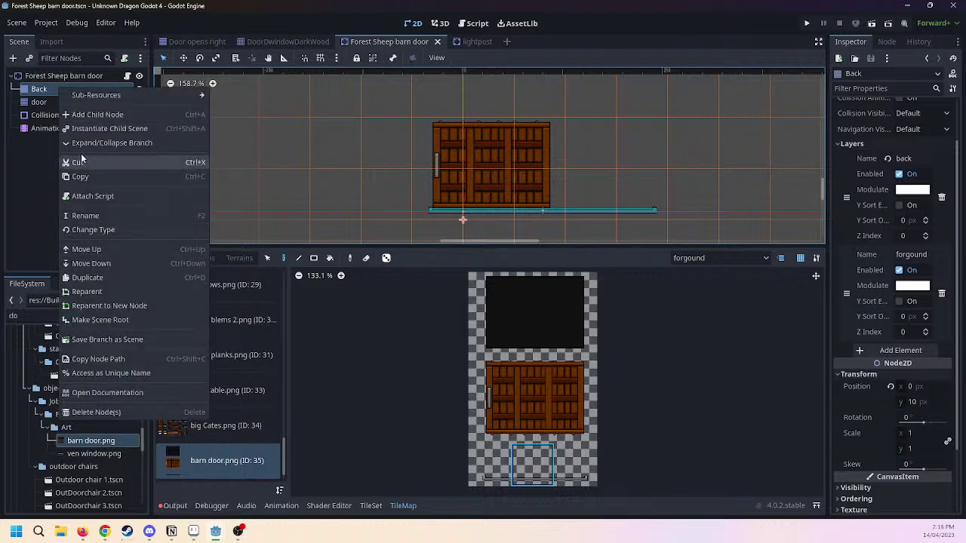
click(115, 278)
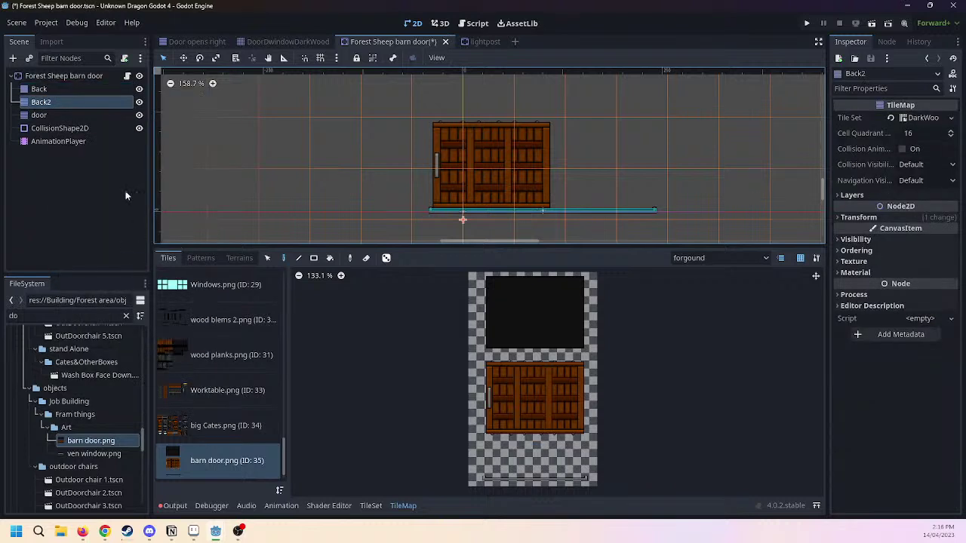
scroll(476, 96, up, 1)
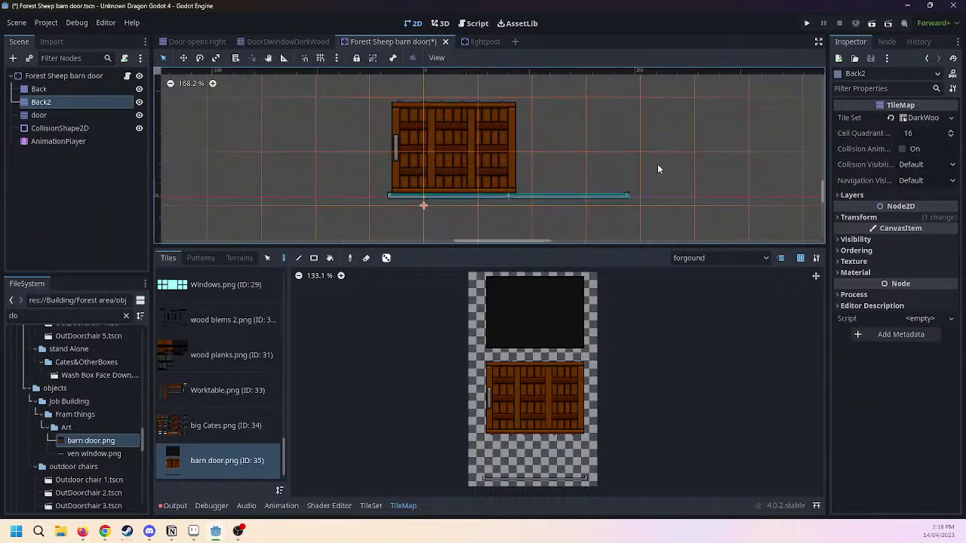
middle_drag(655, 169, 690, 190)
click(864, 197)
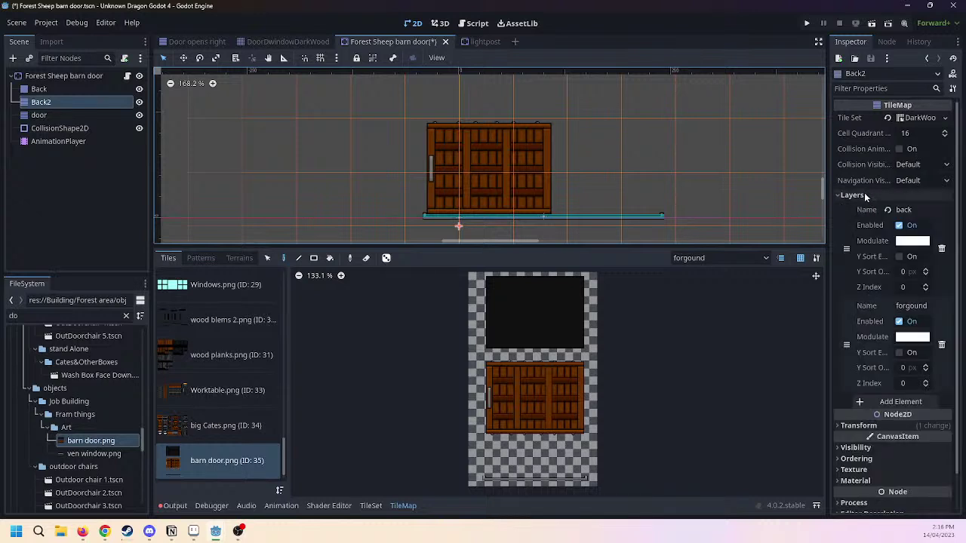
scroll(670, 192, up, 3)
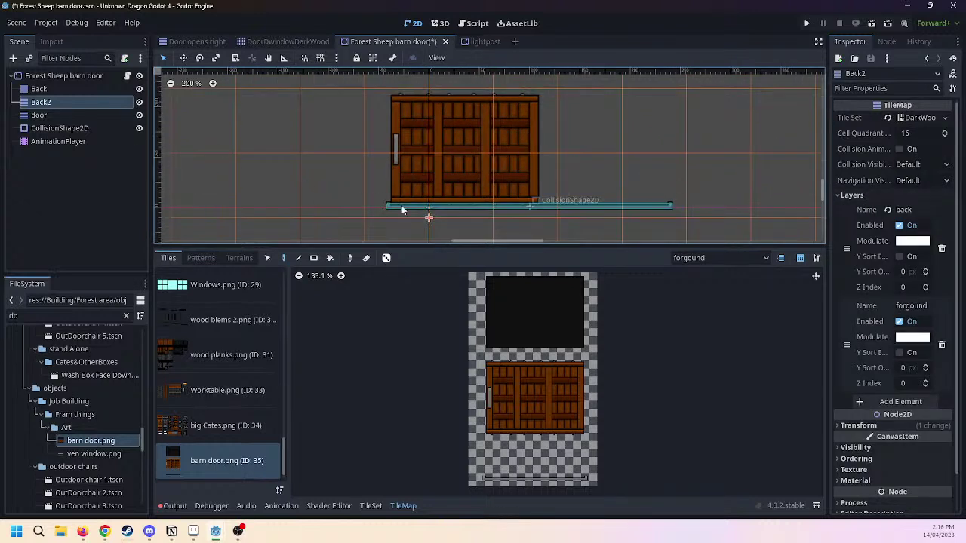
click(721, 258)
click(683, 271)
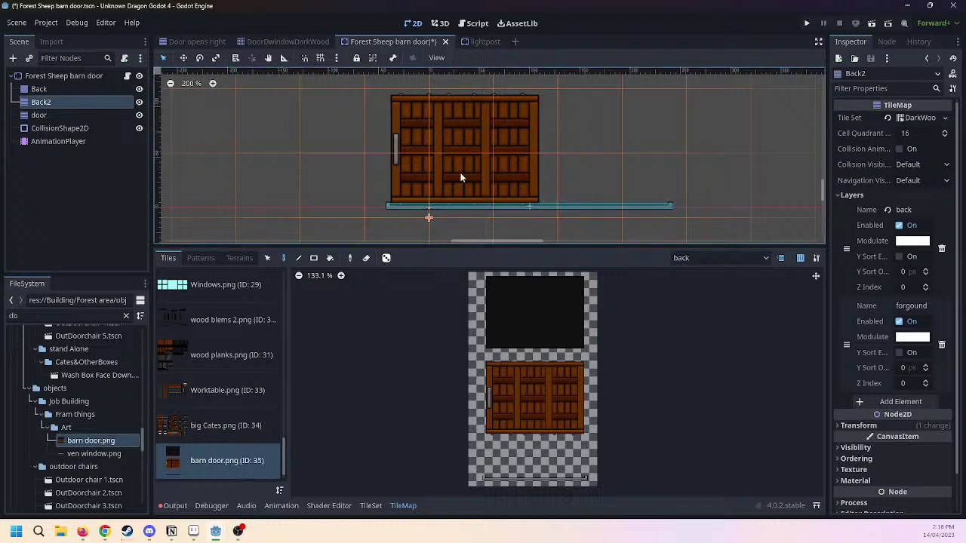
Set the duplicated TileMap's scale to -1 on both axes and compare it with the original Back node.
middle_drag(400, 100, 410, 119)
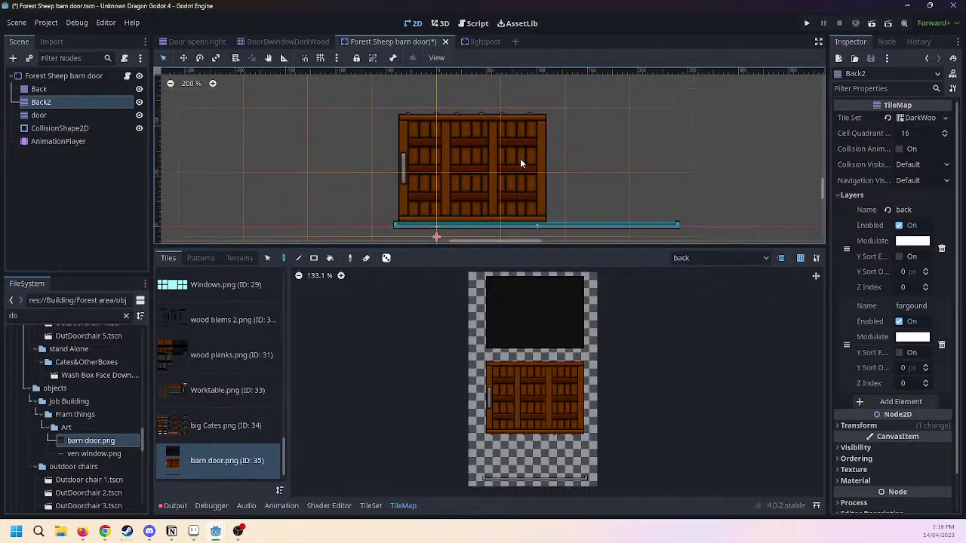
scroll(528, 130, down, 1)
scroll(528, 130, right, 1)
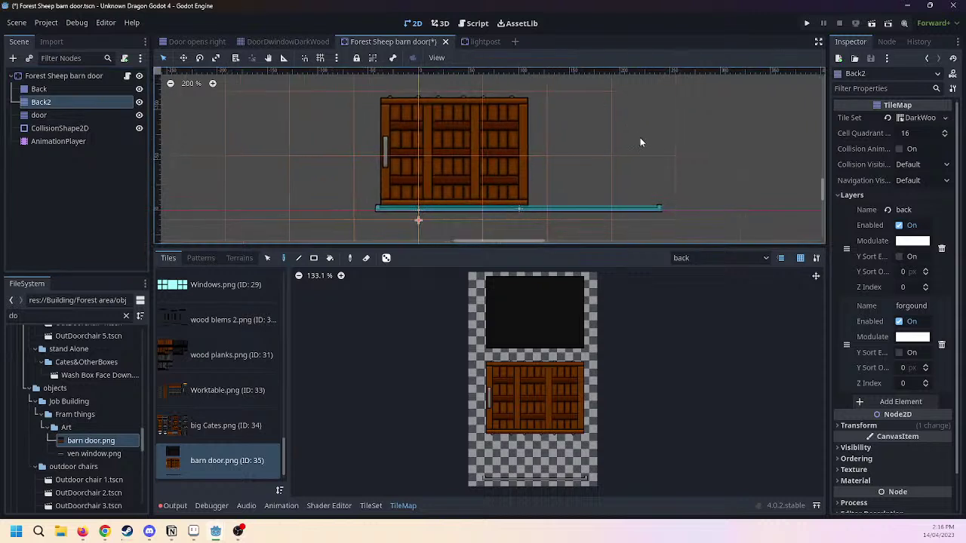
scroll(930, 269, down, 1)
click(873, 386)
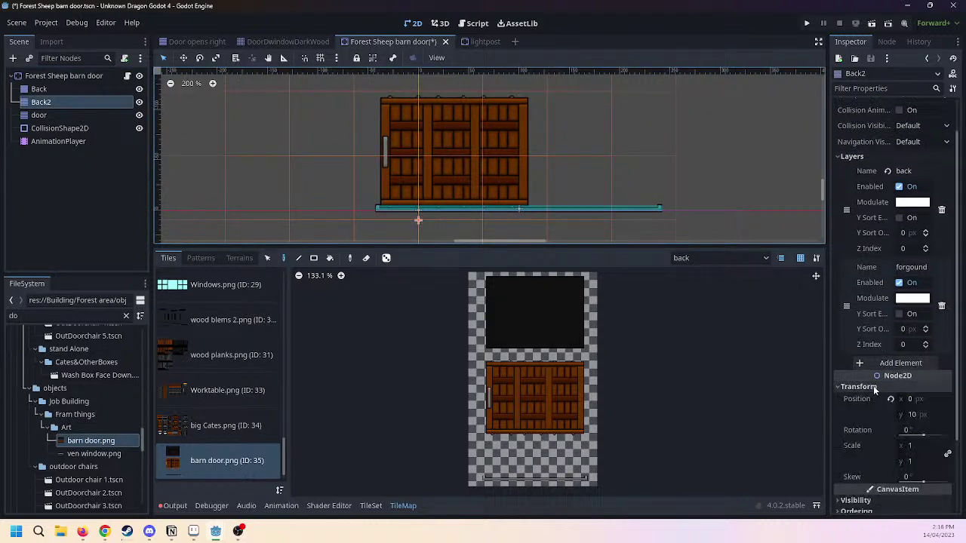
click(911, 414)
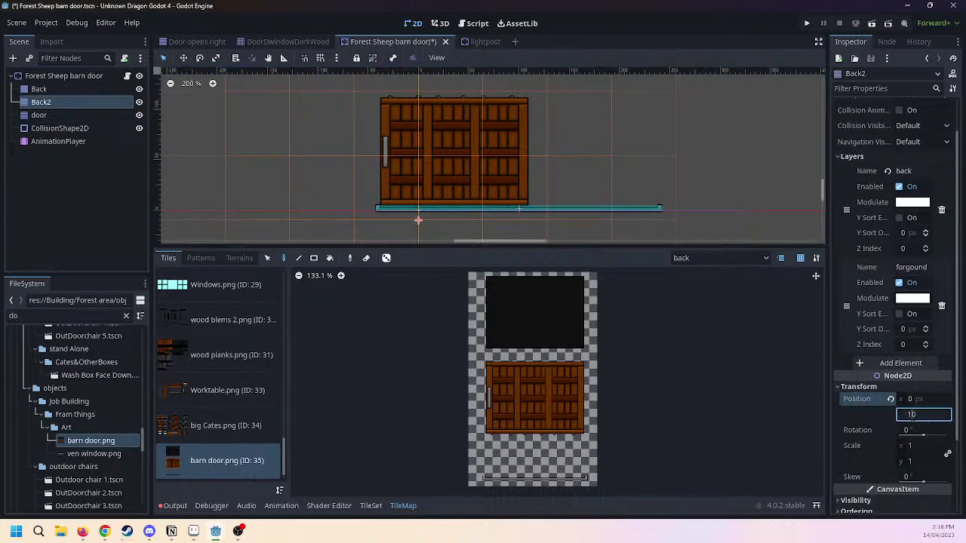
click(909, 461)
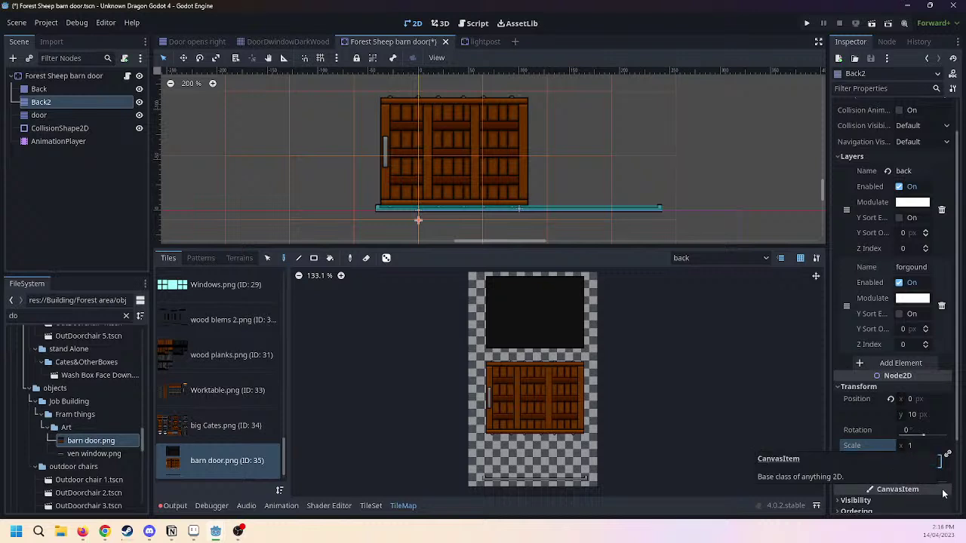
key(Return)
scroll(534, 166, left, 3)
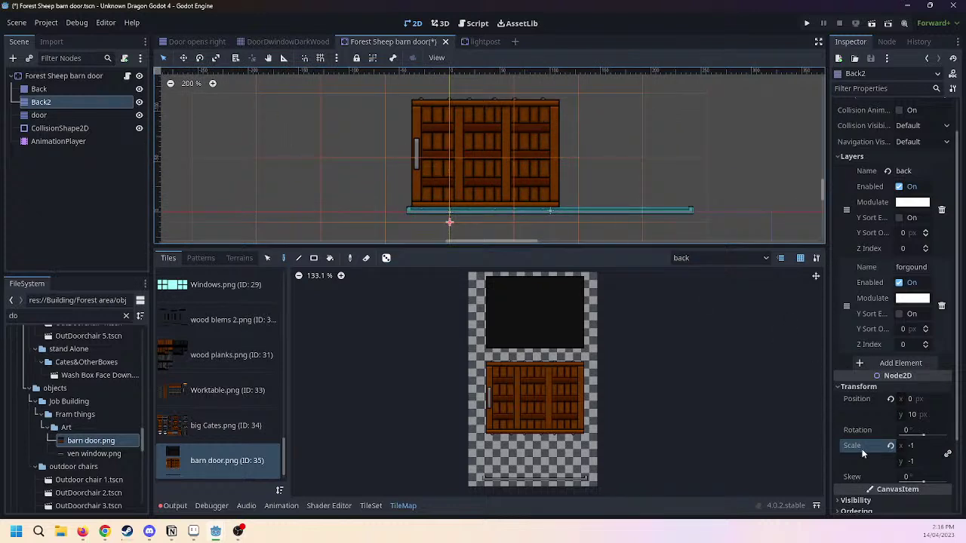
scroll(423, 189, right, 2)
click(38, 89)
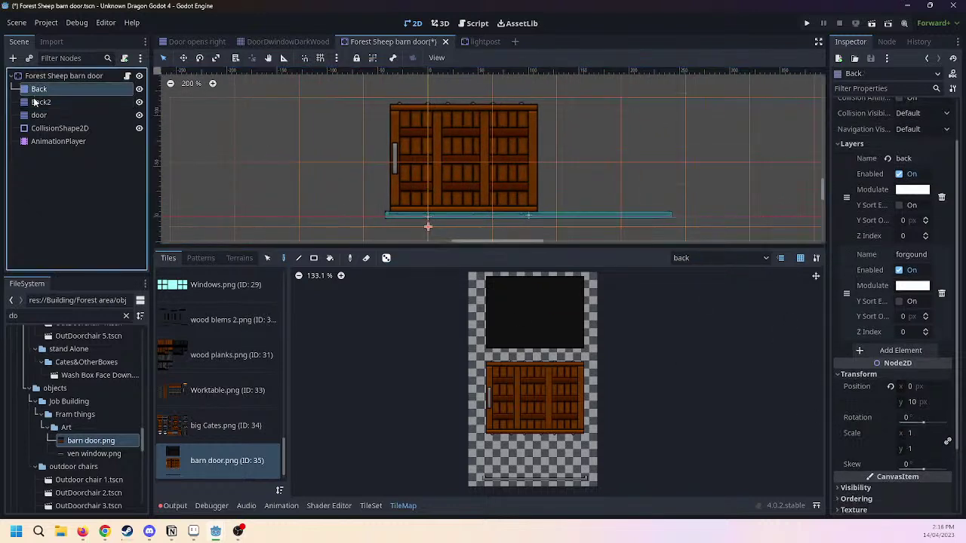
click(44, 102)
scroll(490, 196, left, 2)
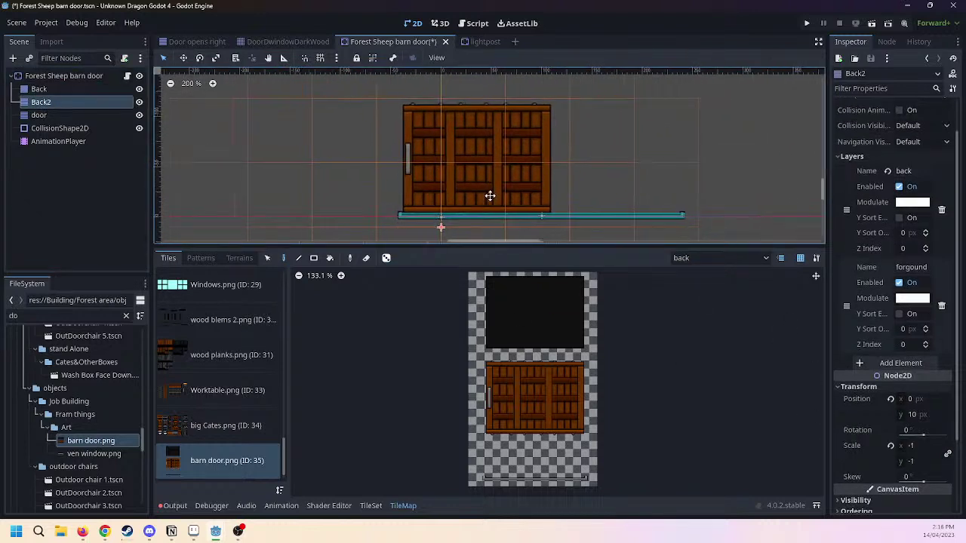
Select the left and middle rail tiles of barn door.png and try them above the door on Back2.
click(519, 466)
scroll(520, 135, up, 3)
scroll(520, 136, left, 3)
ctrl+scroll(474, 151, up, 1)
scroll(627, 132, down, 4)
scroll(627, 131, right, 5)
scroll(533, 318, up, 2)
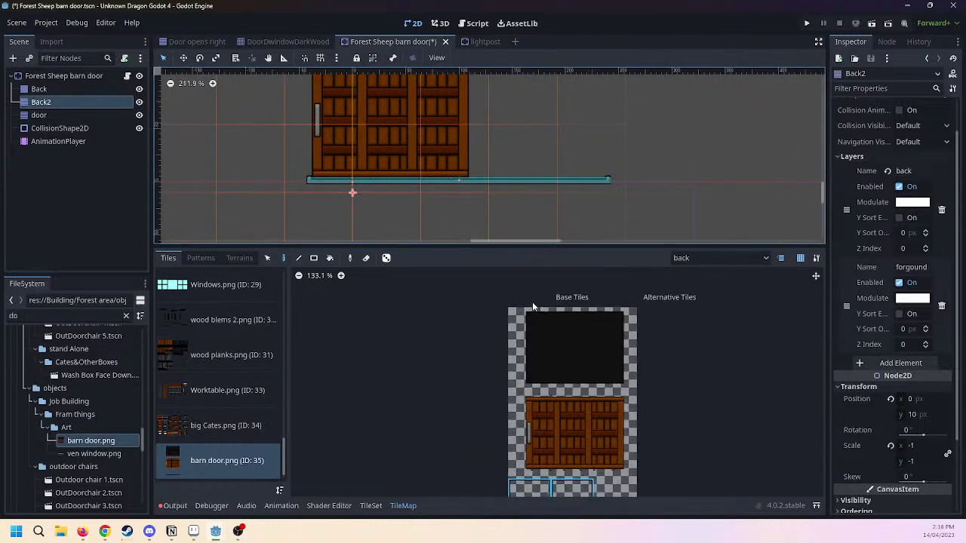
scroll(539, 196, up, 3)
scroll(539, 196, left, 2)
ctrl+scroll(601, 136, down, 1)
scroll(599, 117, down, 2)
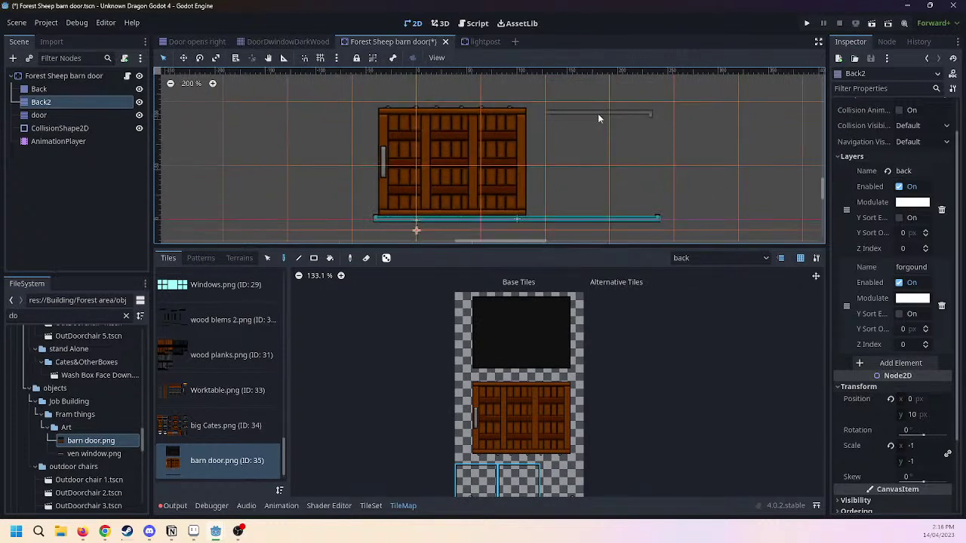
click(599, 118)
Set Back2's X scale to 1 and paint the left and middle rail tiles along the door's top edge.
ctrl+scroll(640, 204, up, 3)
ctrl+scroll(640, 204, down, 3)
ctrl+scroll(626, 132, down, 1)
scroll(626, 136, up, 1)
scroll(626, 136, left, 1)
click(914, 445)
text(1)
key(Return)
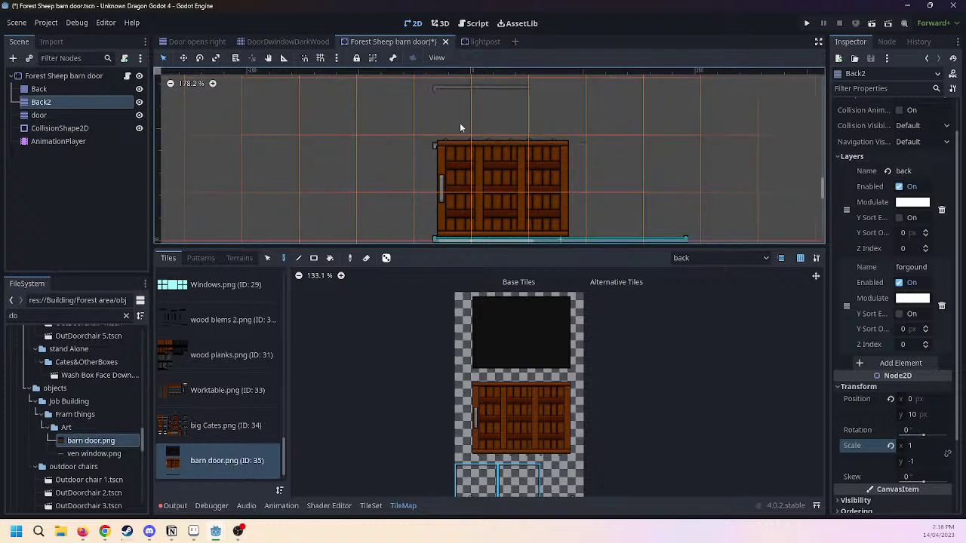
scroll(563, 181, down, 2)
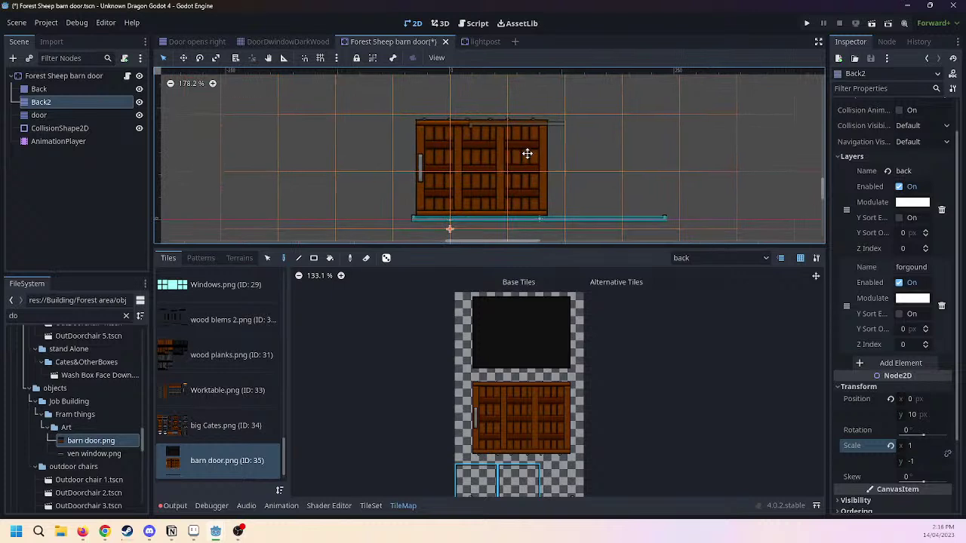
scroll(516, 155, up, 2)
scroll(619, 178, down, 1)
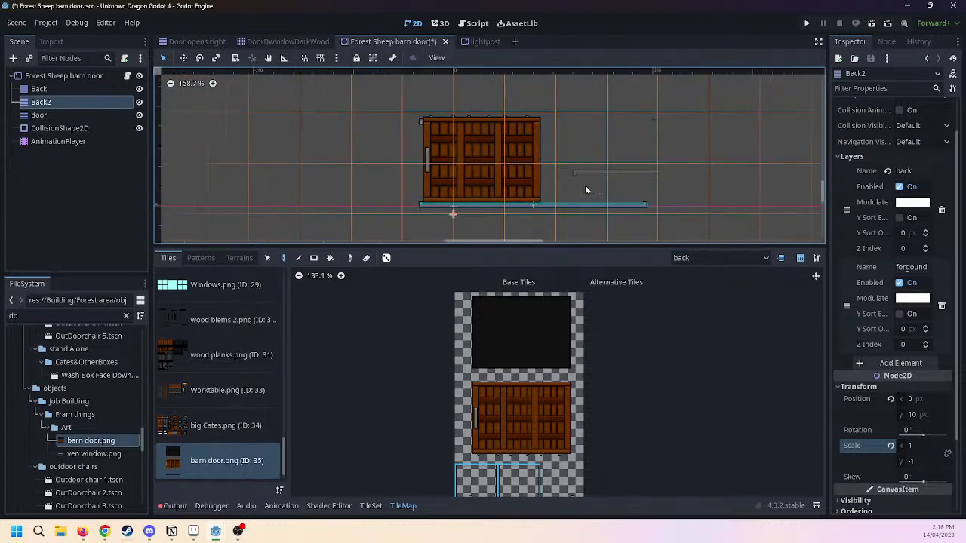
Extend the upper rail beyond the door with the middle tile and finish it with the right end tile.
click(520, 479)
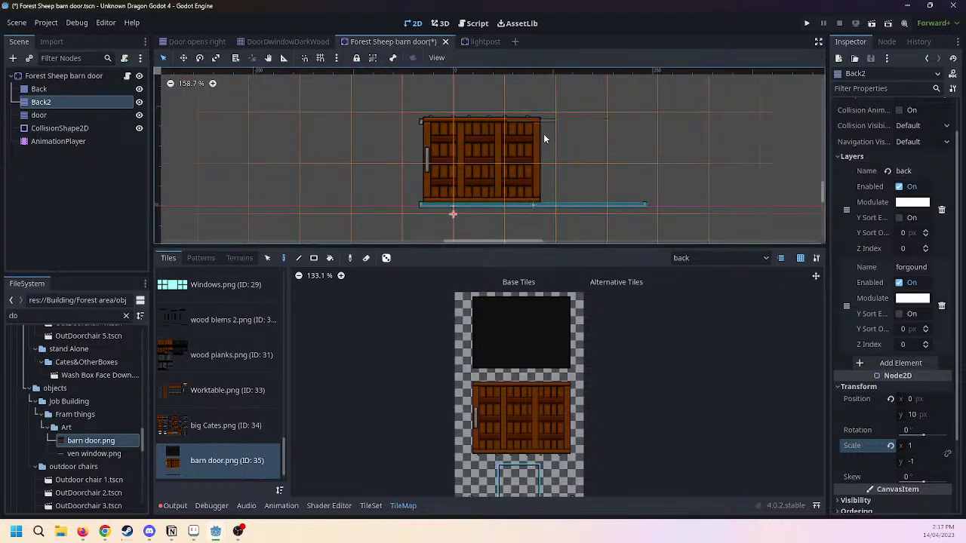
scroll(520, 377, down, 1)
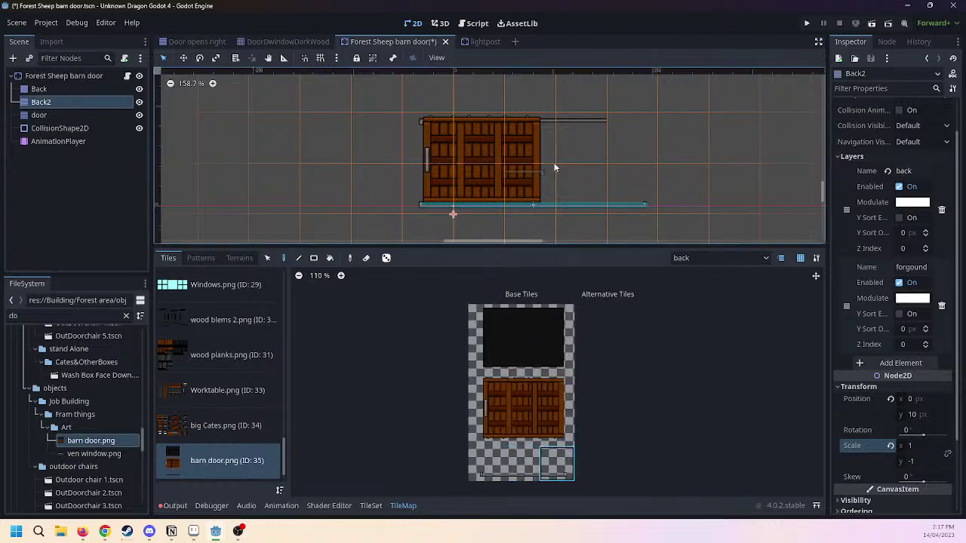
scroll(616, 132, up, 1)
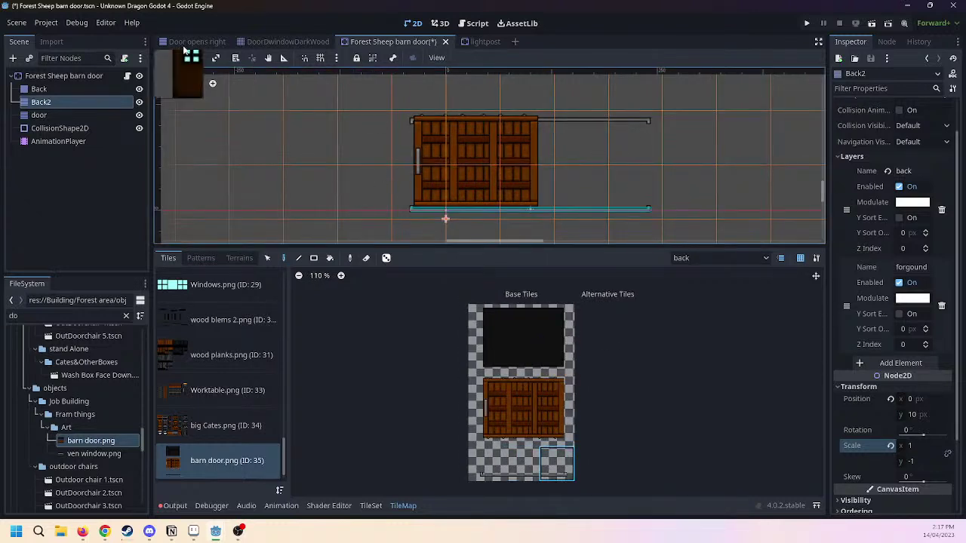
Move Back2 to position x -1 px, y 2 px so the upper rail sits above the door, and save the scene.
click(183, 60)
scroll(490, 136, up, 1)
drag(489, 135, 489, 126)
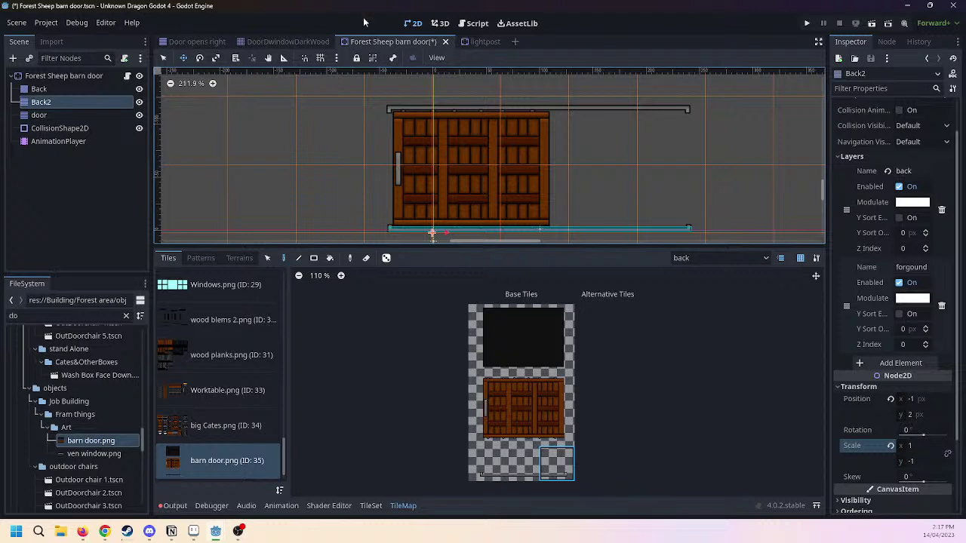
right_click(402, 43)
click(430, 65)
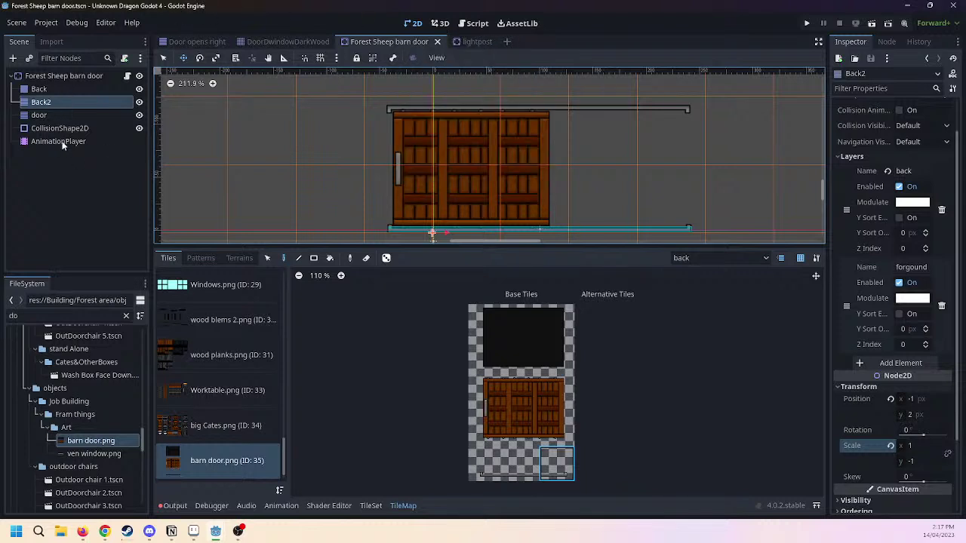
Play the Opening animation to check the door's slide between the upper and lower rails.
click(59, 142)
click(227, 259)
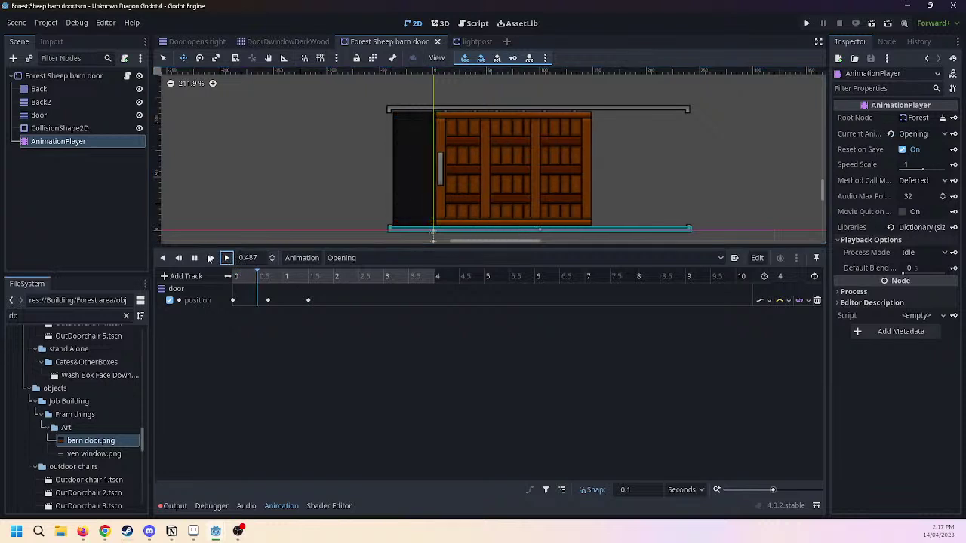